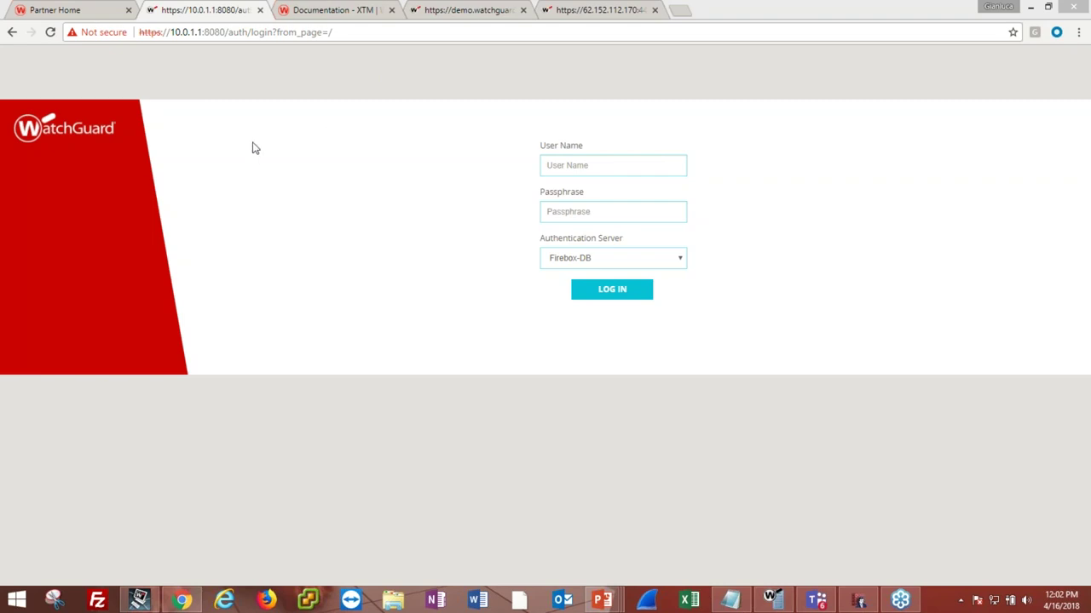
# Put the cursor in the User Name field on the Fireware Web UI login page at 10.0.1.1:8080.
pyautogui.click(571, 167)
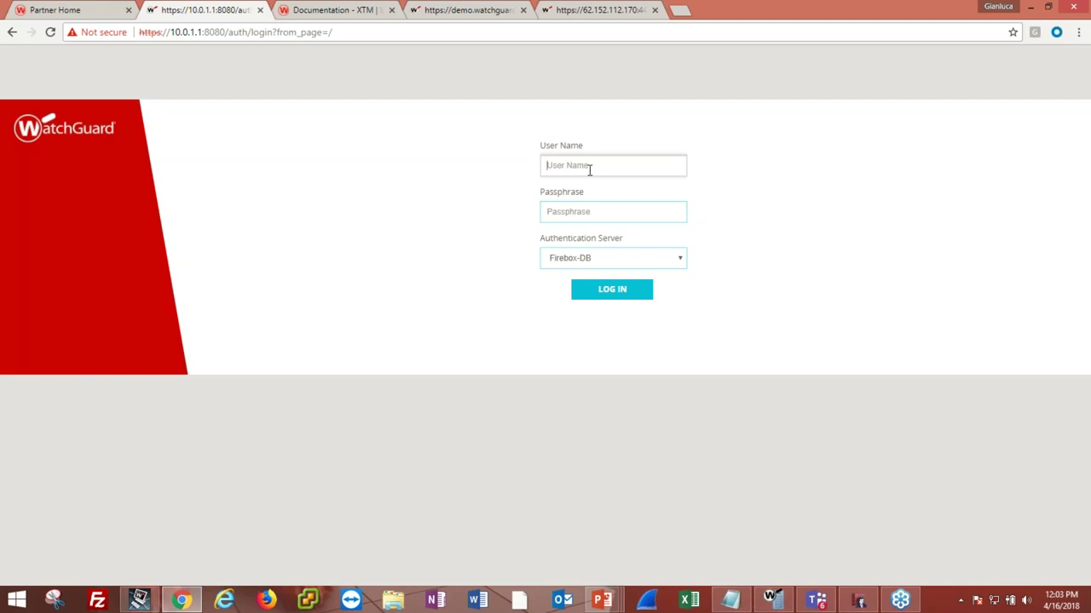
# Log in as admin with the account passphrase, then collapse the Dashboard navigation section.
pyautogui.write('ad')
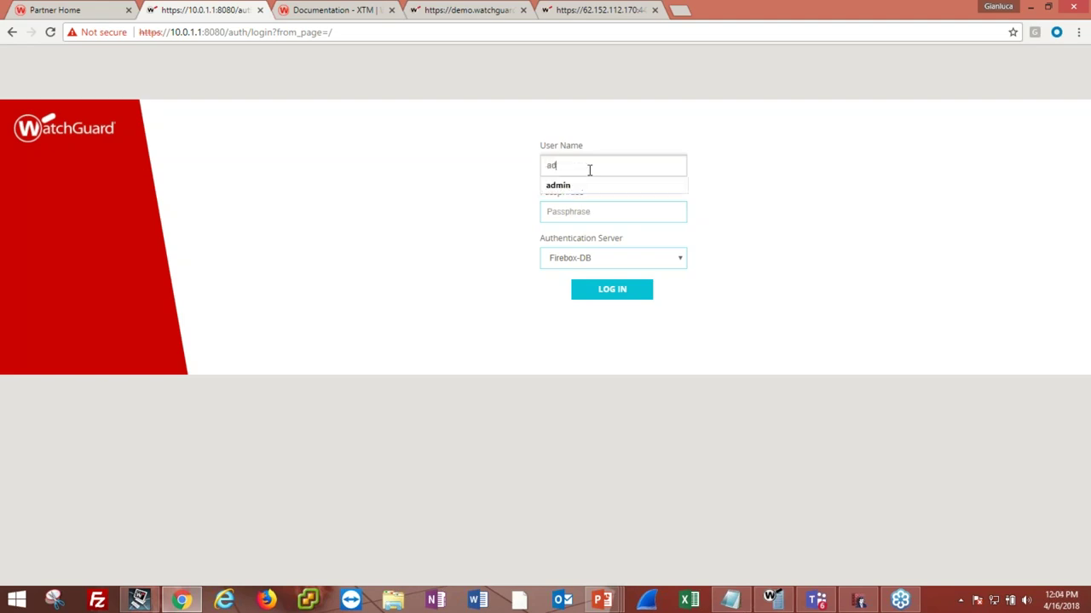
pyautogui.write('min')
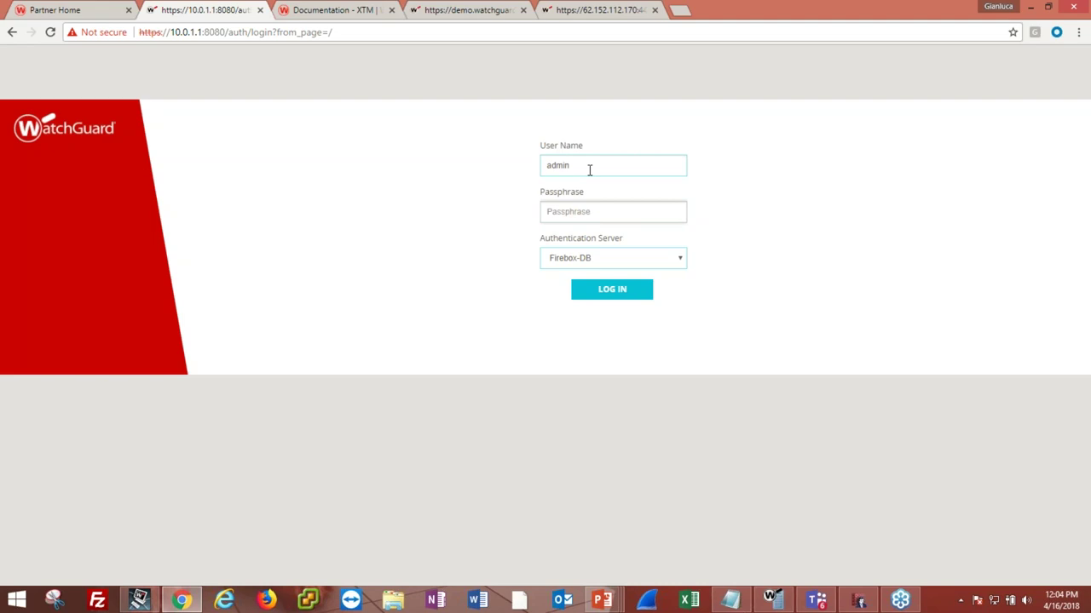
pyautogui.press('Tab')
pyautogui.write('*********')
pyautogui.press('Return')
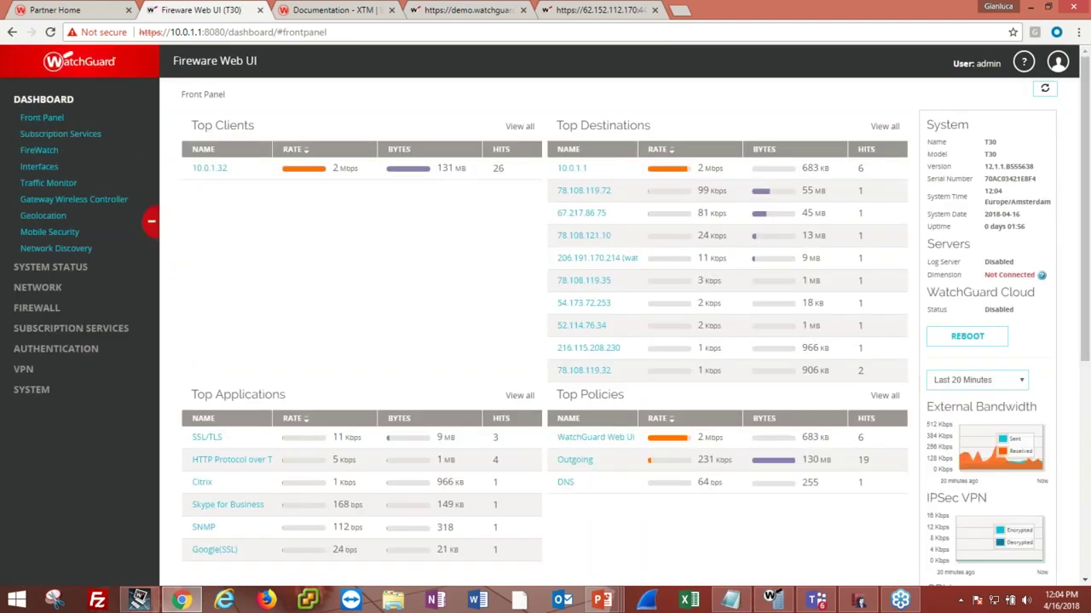
pyautogui.click(39, 101)
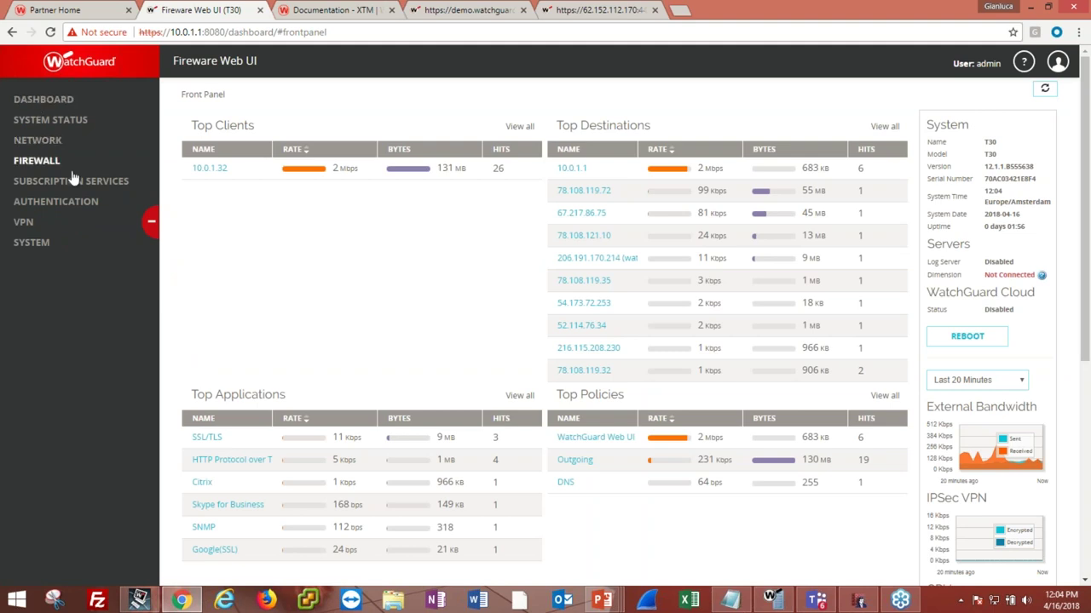
pyautogui.click(39, 102)
pyautogui.click(39, 102)
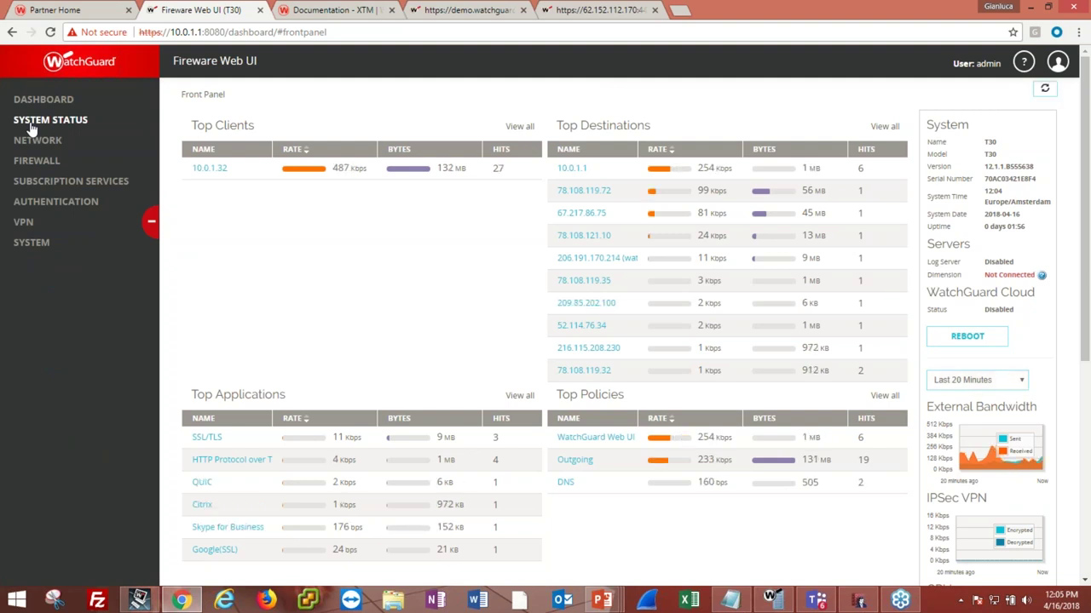
pyautogui.click(38, 101)
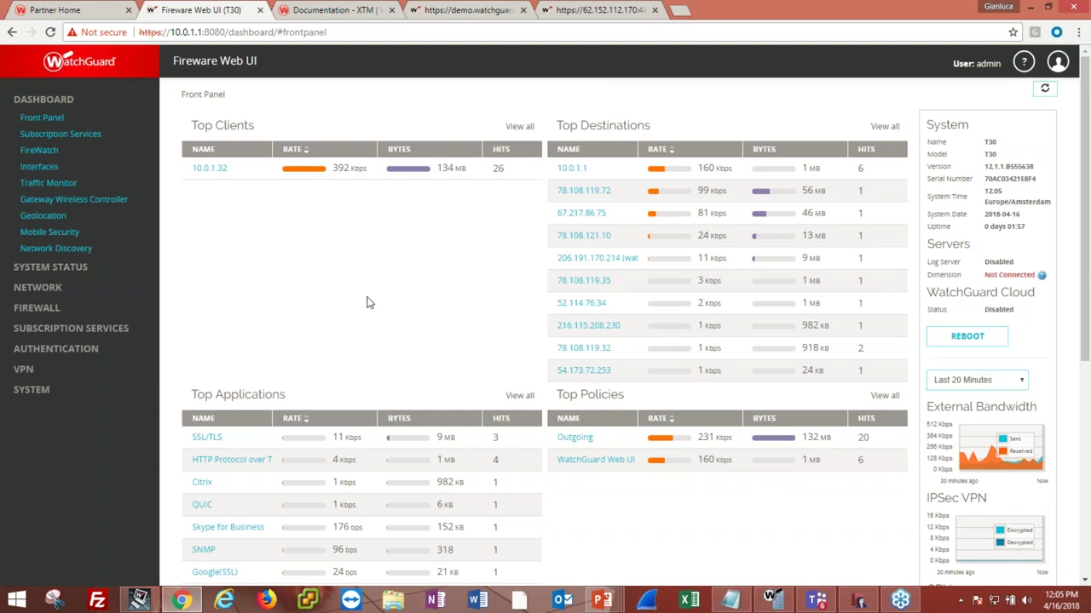
# In FireWatch, break traffic down by source, destination, application, policy, and incoming and outgoing interface.
pyautogui.moveTo(151, 222)
pyautogui.click(36, 158)
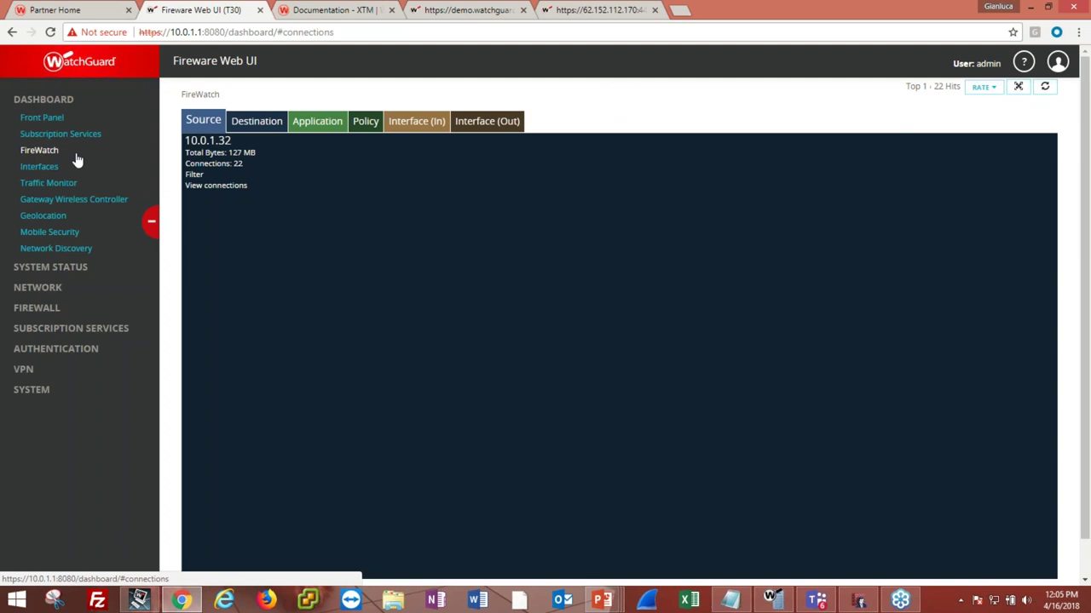
pyautogui.click(257, 124)
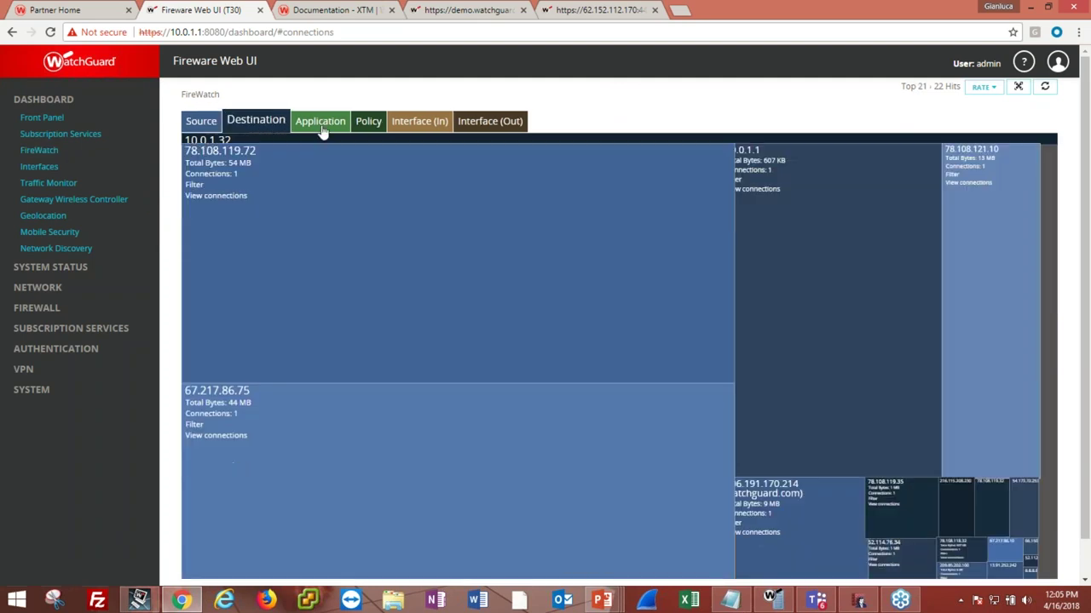
pyautogui.click(321, 126)
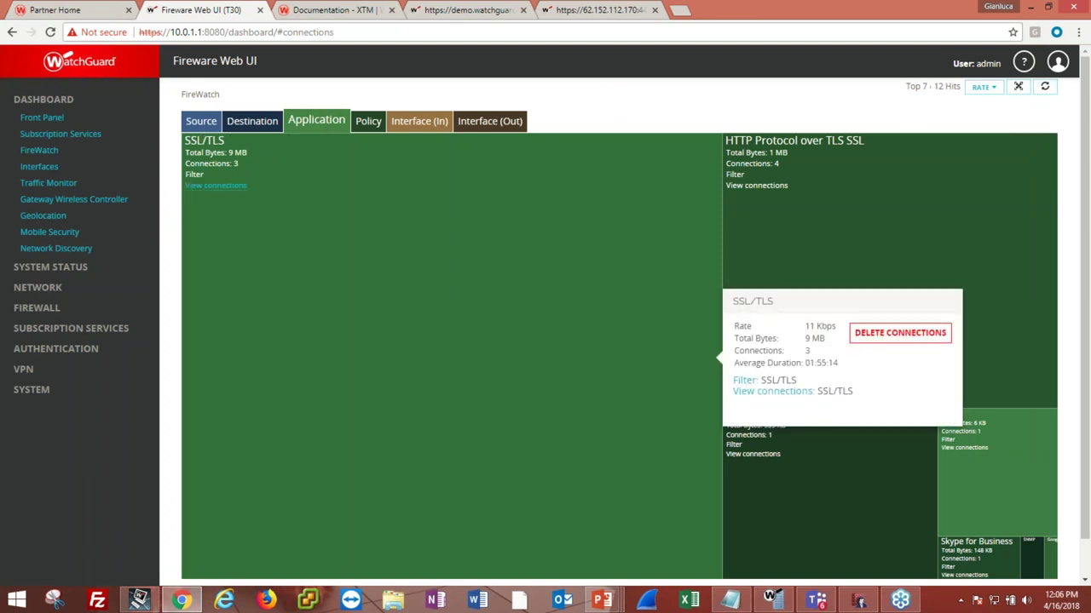
pyautogui.click(199, 125)
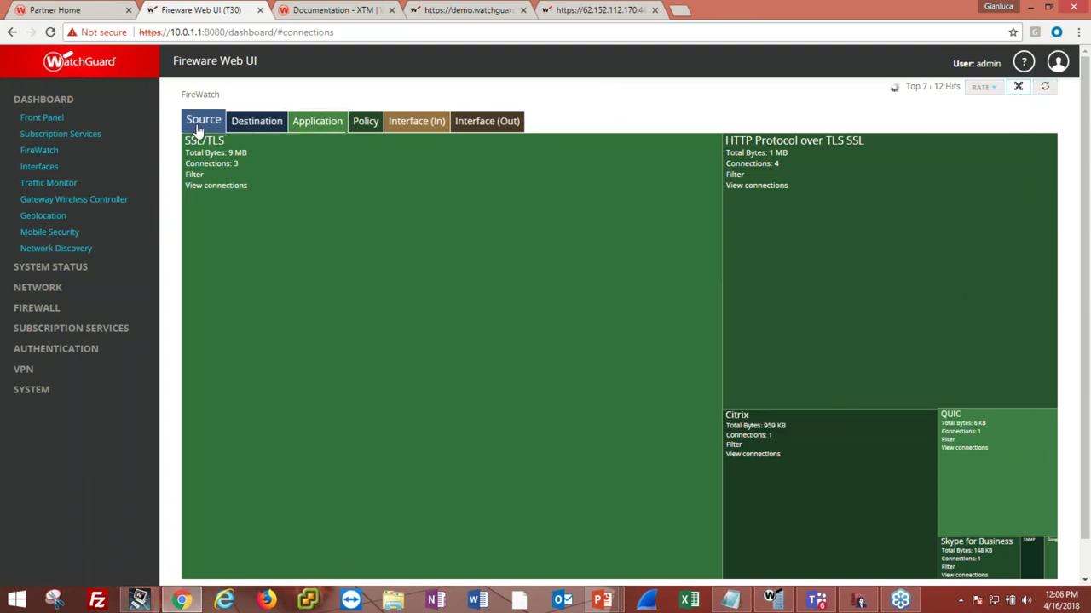
pyautogui.click(262, 128)
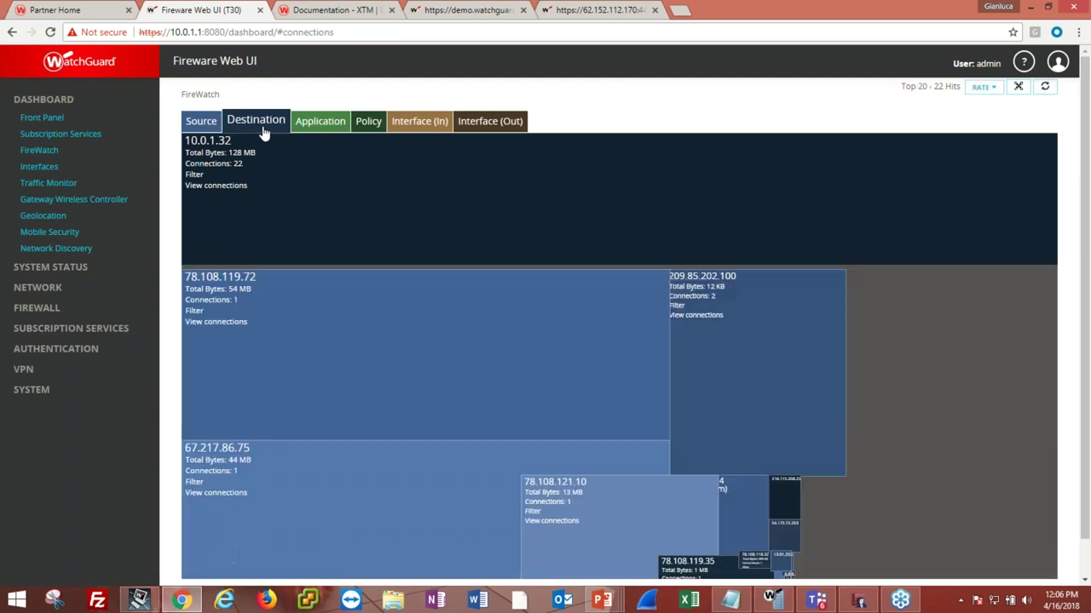
pyautogui.click(323, 125)
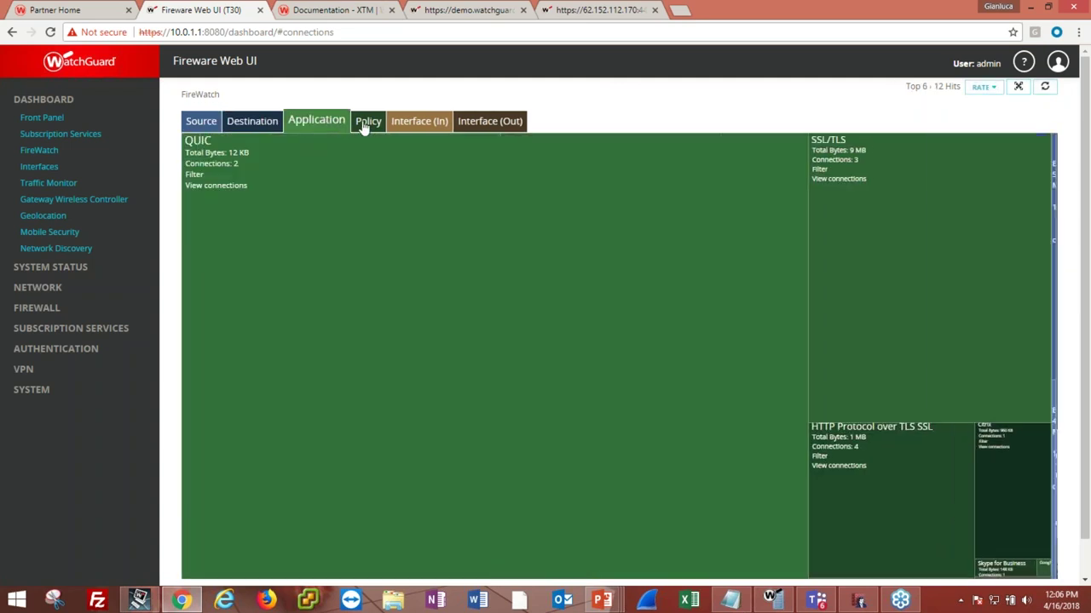
pyautogui.click(362, 126)
pyautogui.click(416, 124)
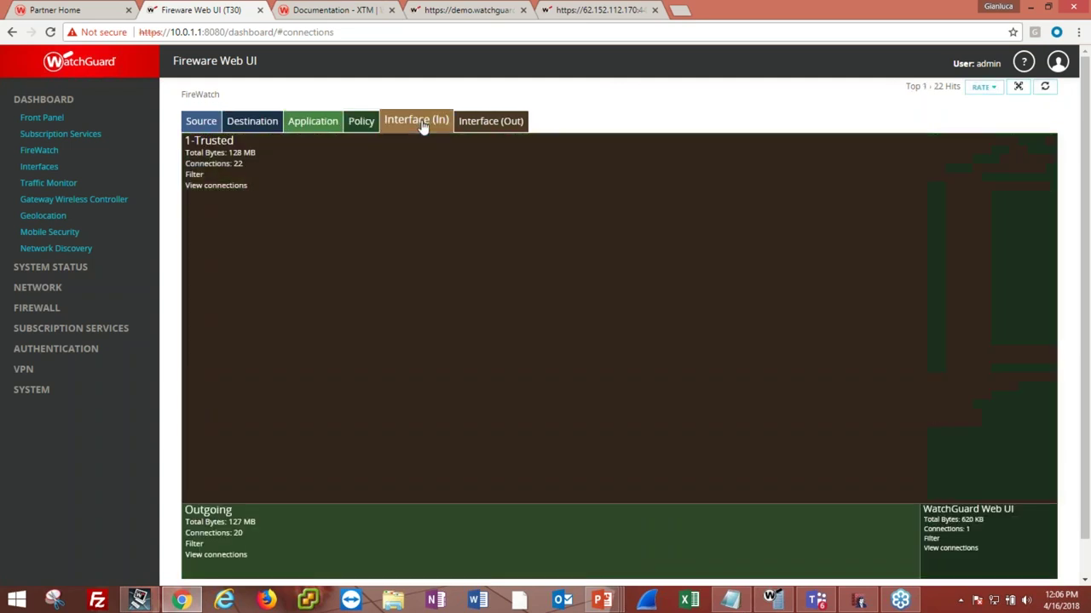
pyautogui.click(489, 124)
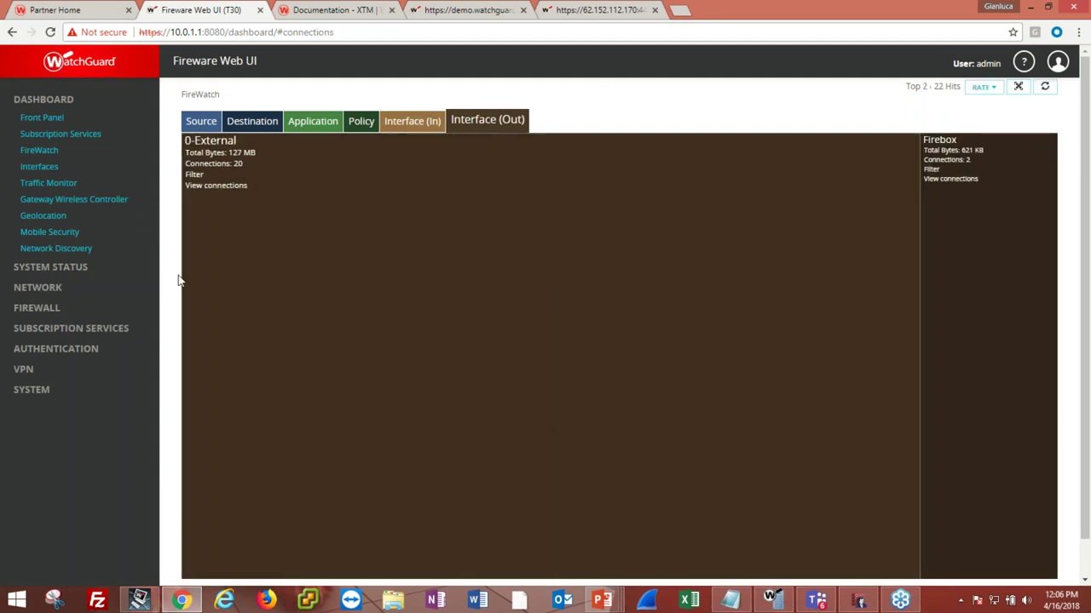
pyautogui.click(33, 273)
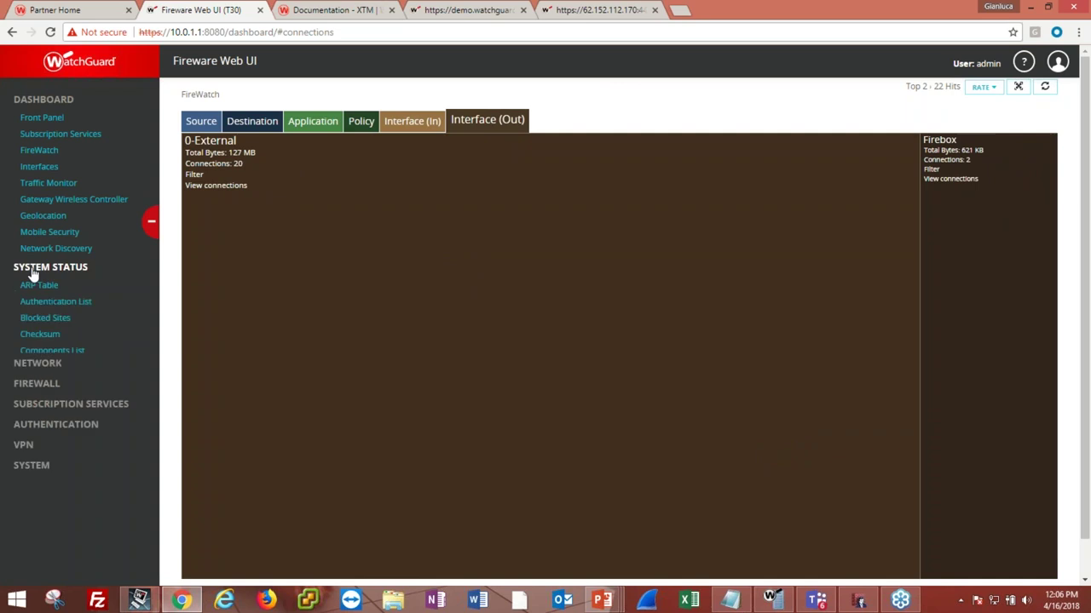
# View the ARP Table and then the Diagnostics page under System Status.
pyautogui.scroll(-1, 61, 324)
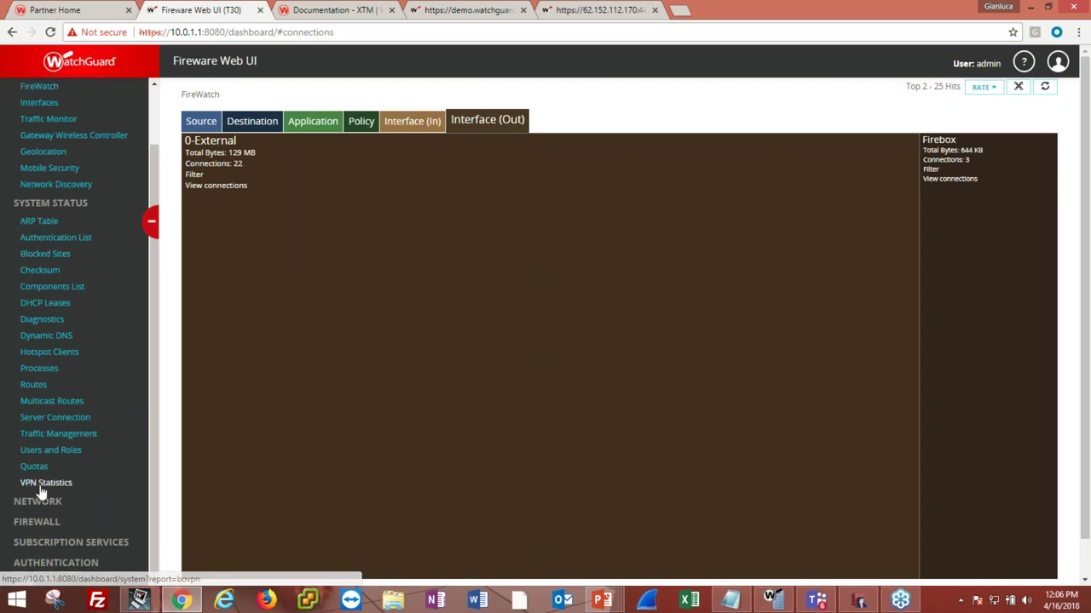
pyautogui.click(36, 226)
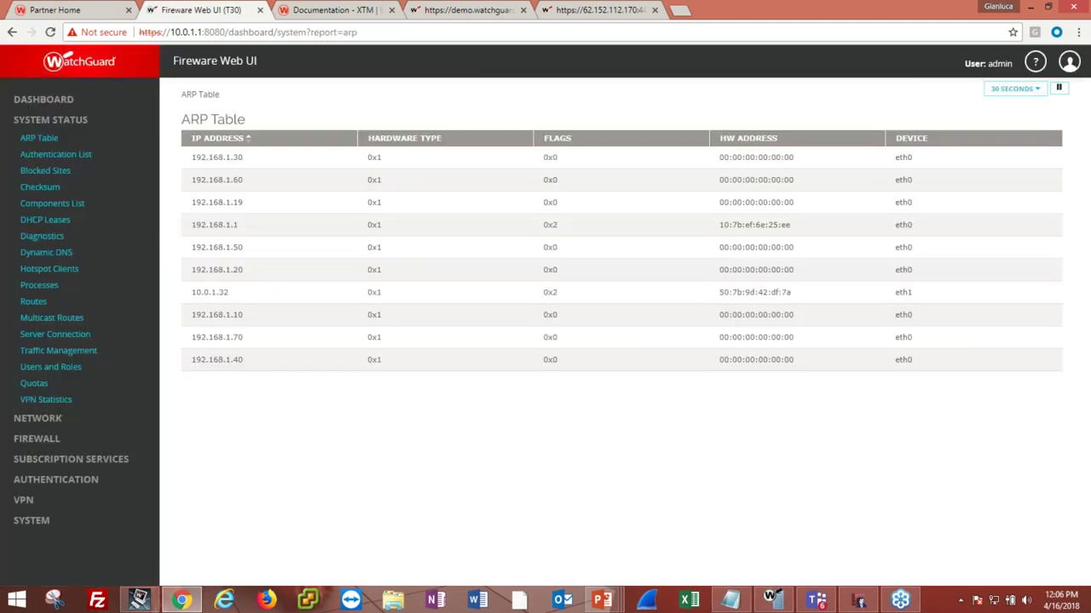
pyautogui.click(43, 239)
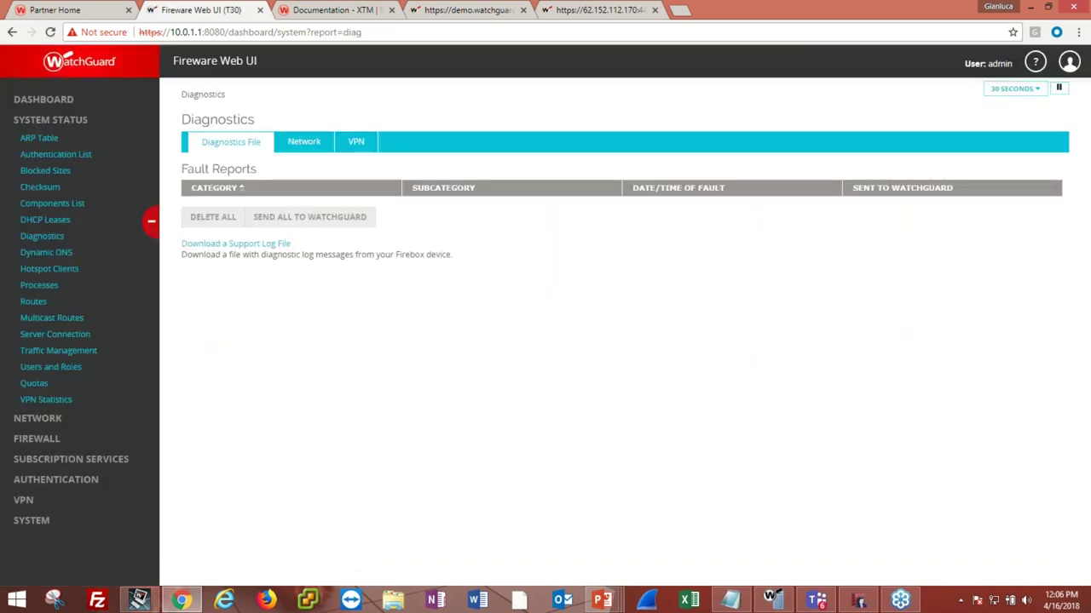
# Collapse the System Status list in the sidebar and expand the Dashboard list instead.
pyautogui.click(63, 126)
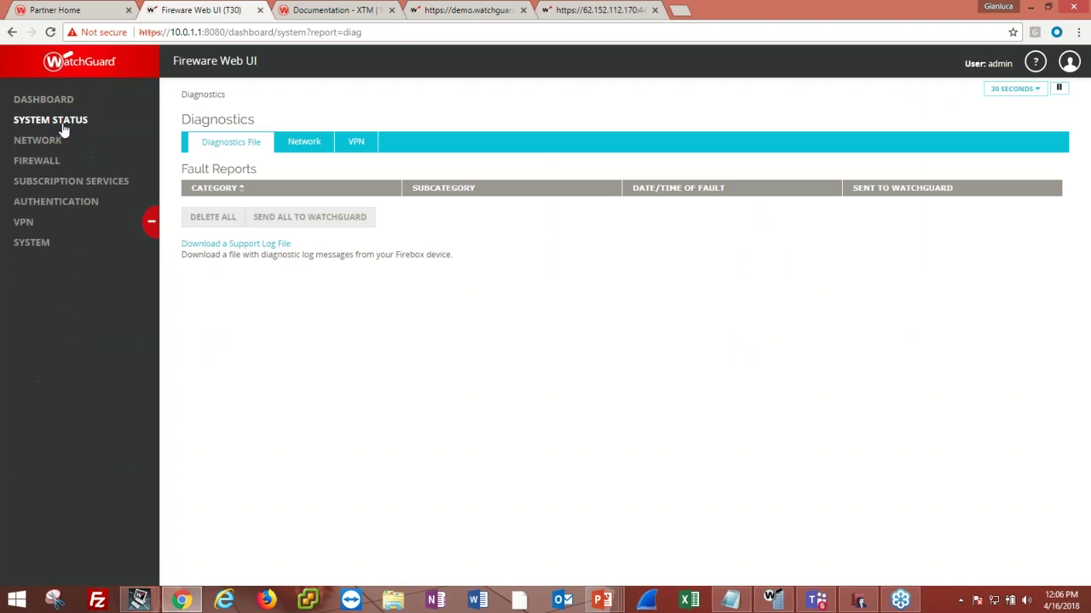
pyautogui.click(63, 126)
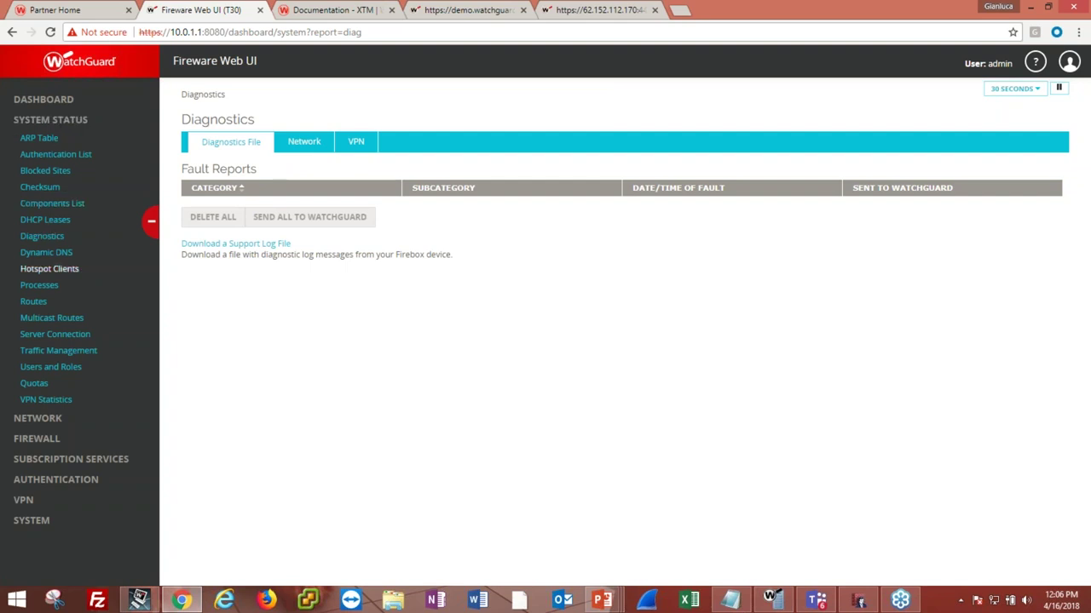
pyautogui.click(53, 124)
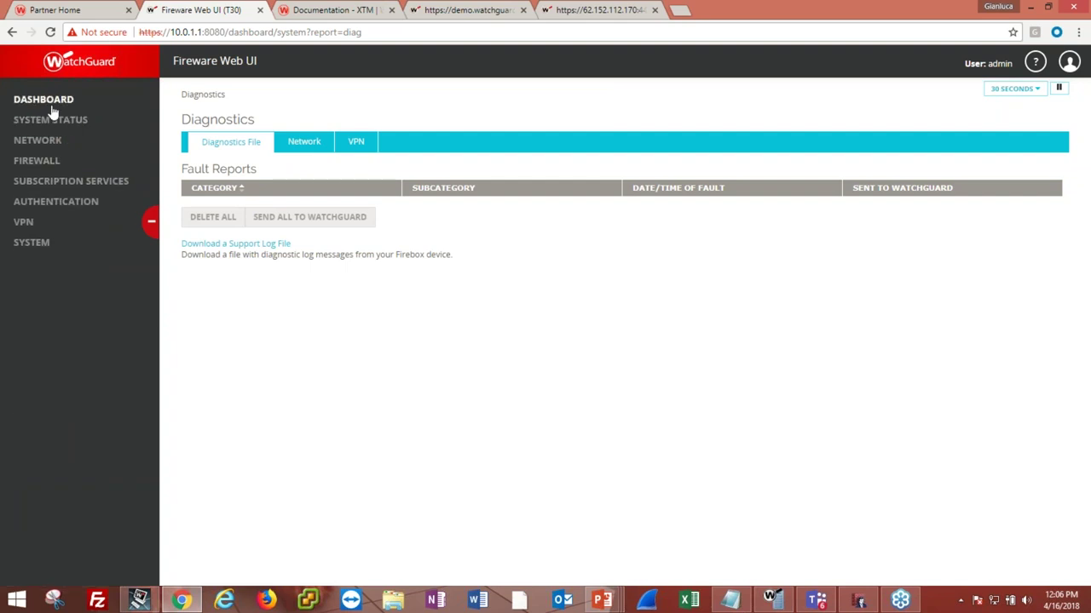
pyautogui.click(51, 105)
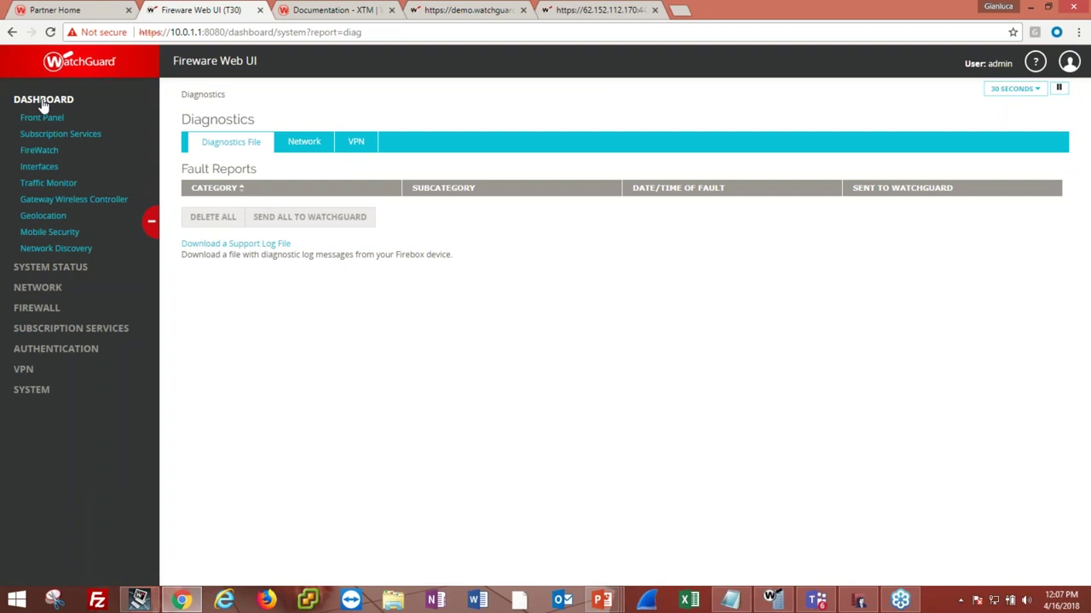
# View the Network Discovery map, then open Subscription Services > Network Discovery settings.
pyautogui.click(34, 250)
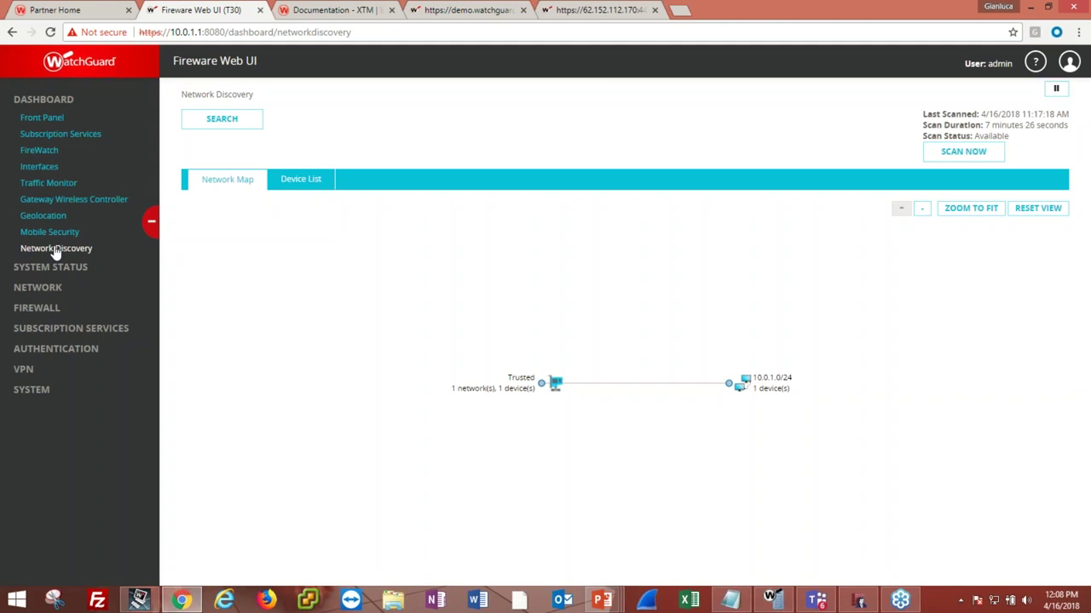
pyautogui.click(58, 331)
pyautogui.scroll(-1, 57, 409)
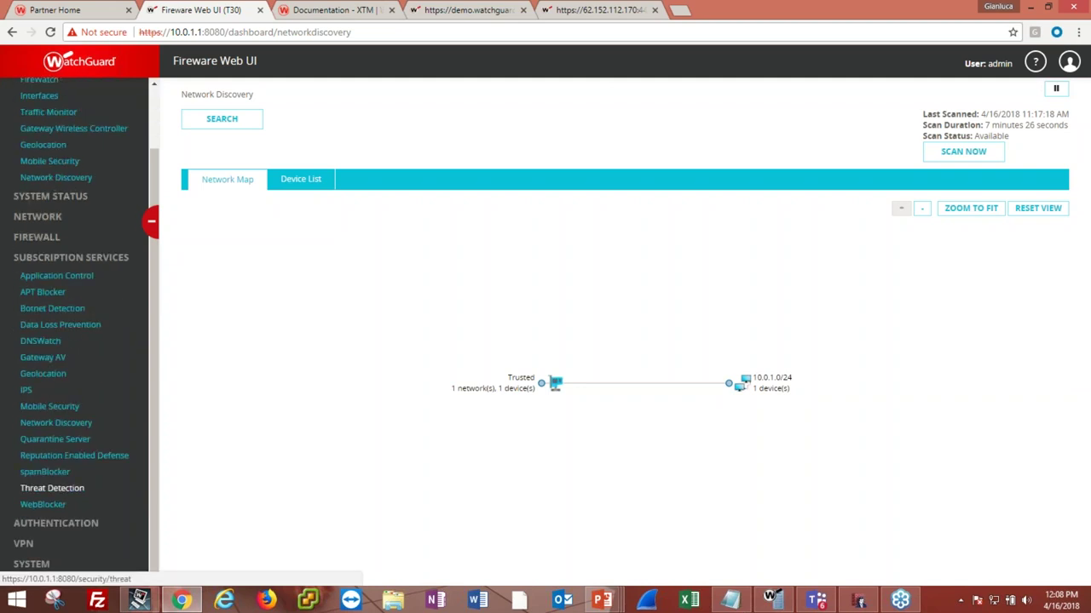
pyautogui.click(55, 422)
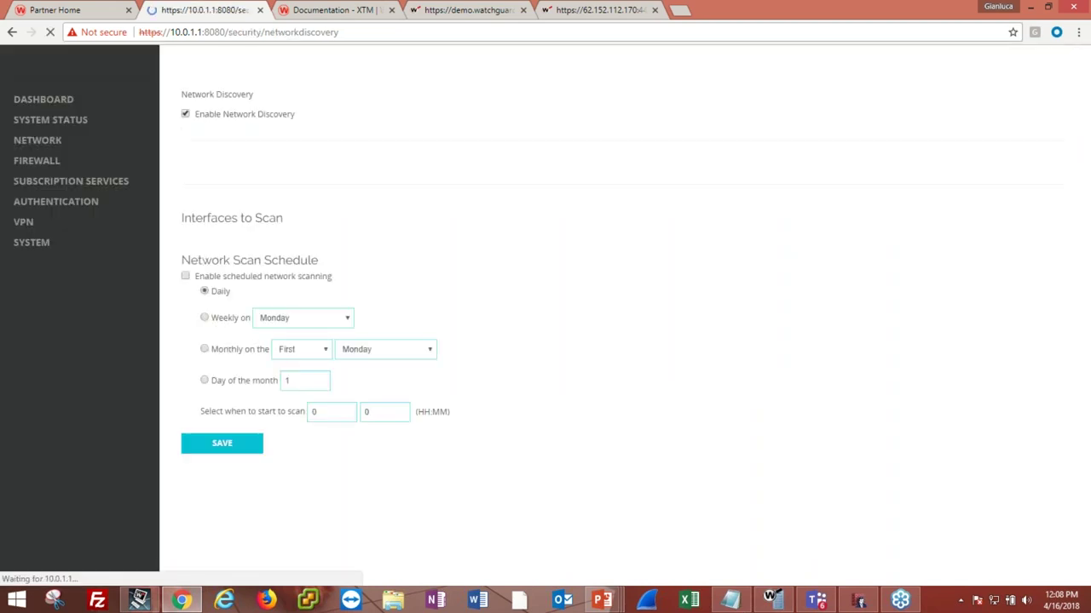
# Reselect the Trusted row under Interfaces to Scan, then reopen the System Status and Dashboard sidebar lists.
pyautogui.click(219, 316)
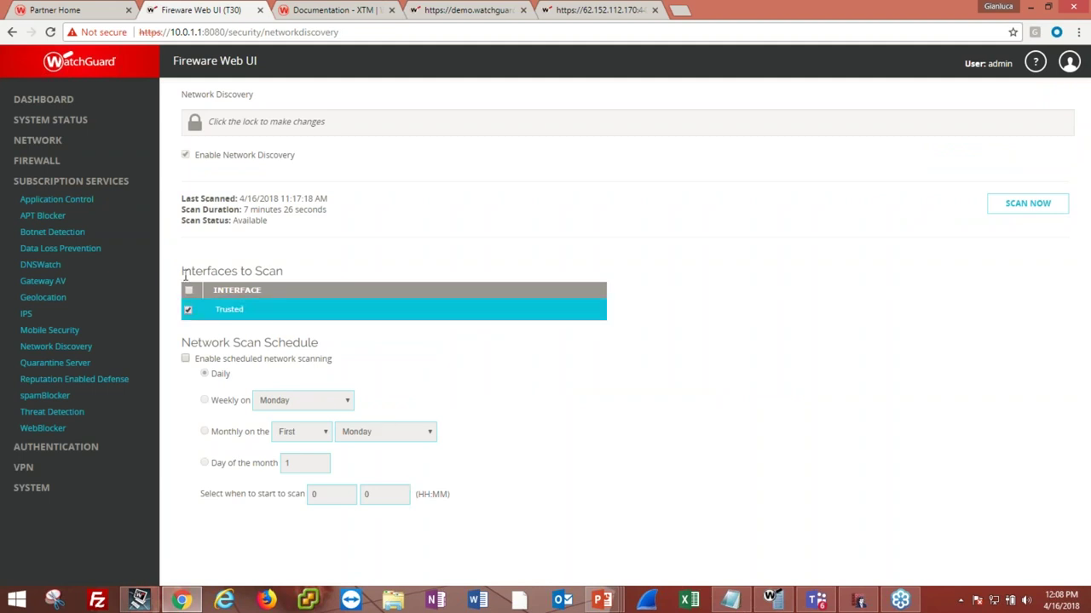
pyautogui.click(189, 311)
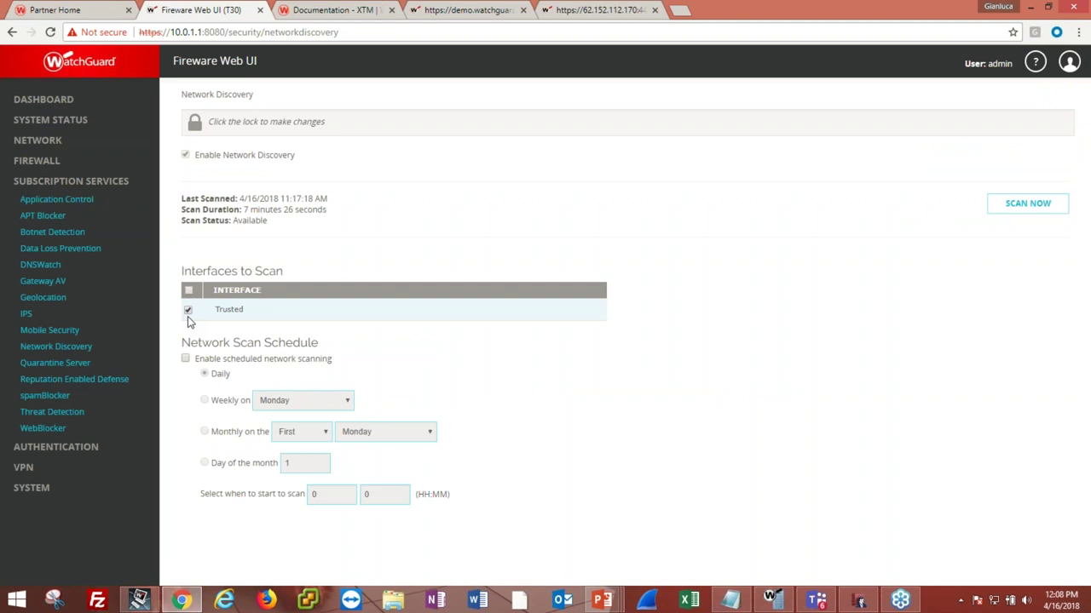
pyautogui.click(189, 321)
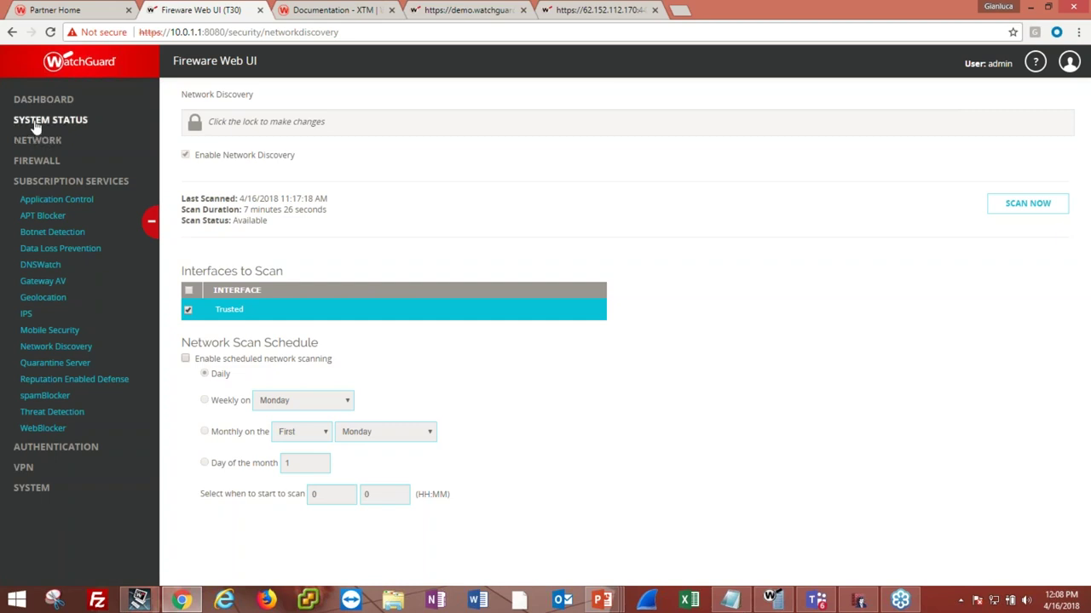
pyautogui.click(36, 124)
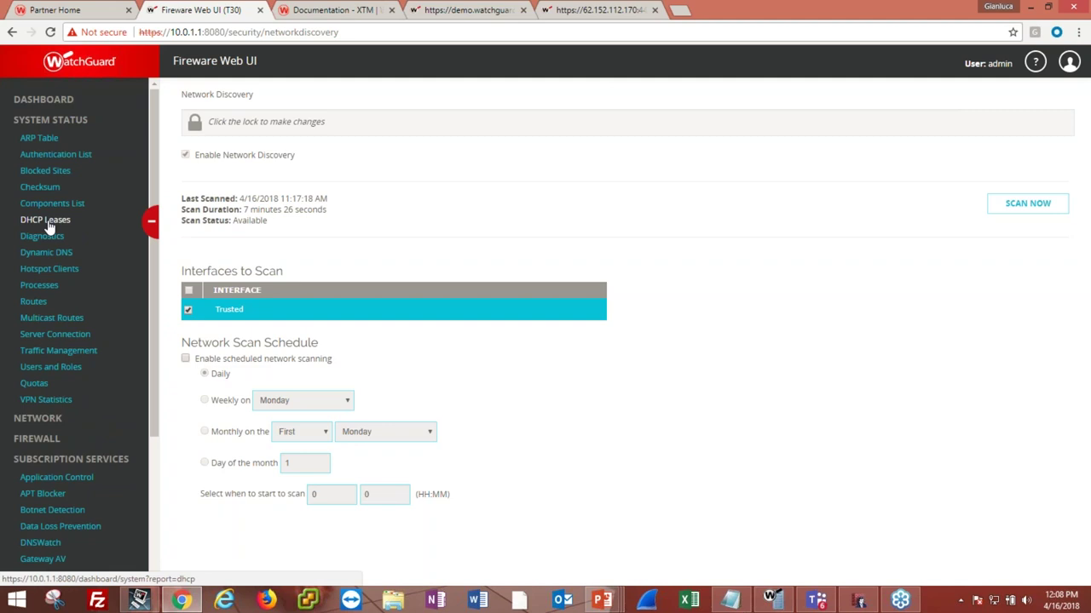
pyautogui.click(54, 102)
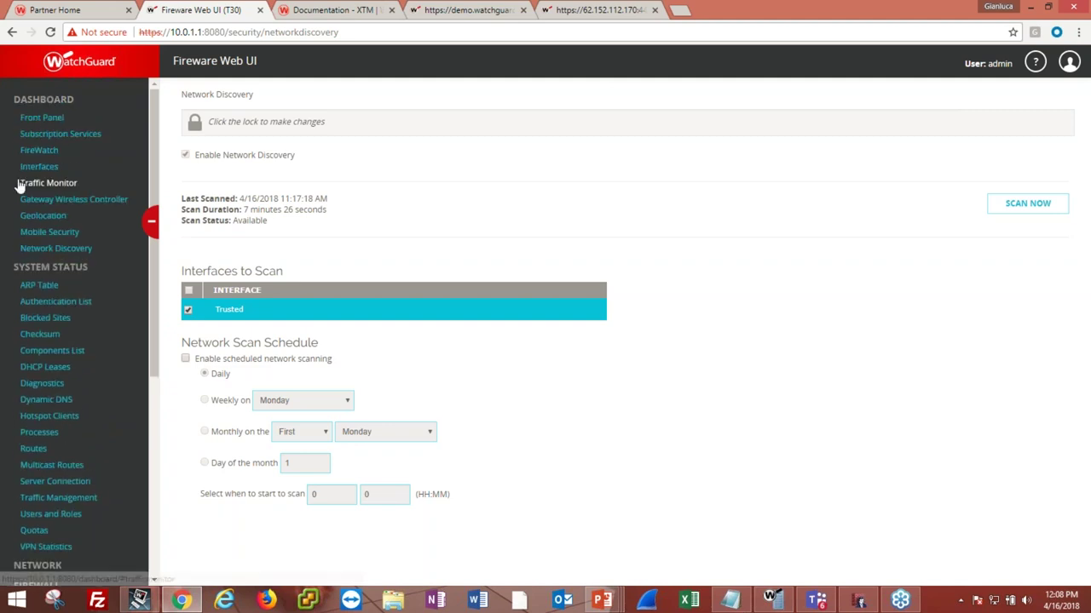
# On the discovery map, expand 10.0.1.0/24 to show LAP-50981's details, then switch to the Device List table.
pyautogui.click(43, 250)
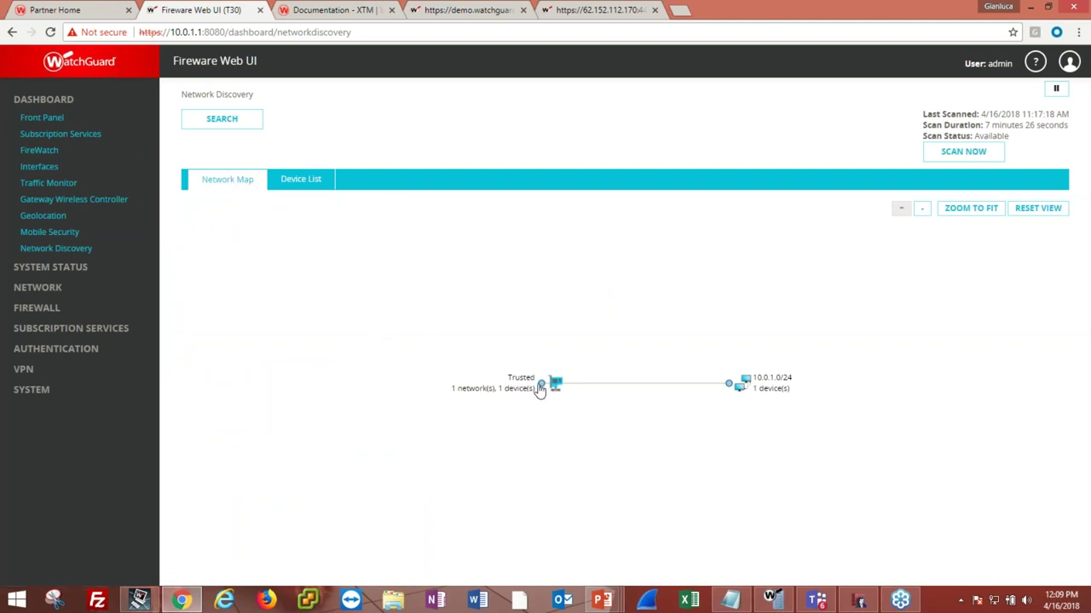
pyautogui.click(733, 388)
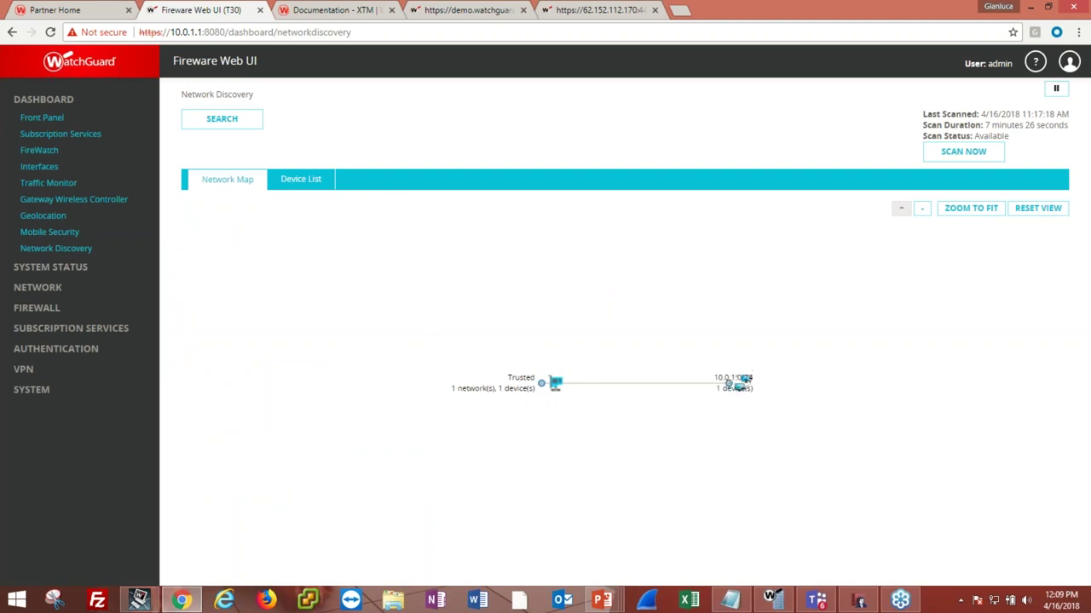
pyautogui.click(766, 385)
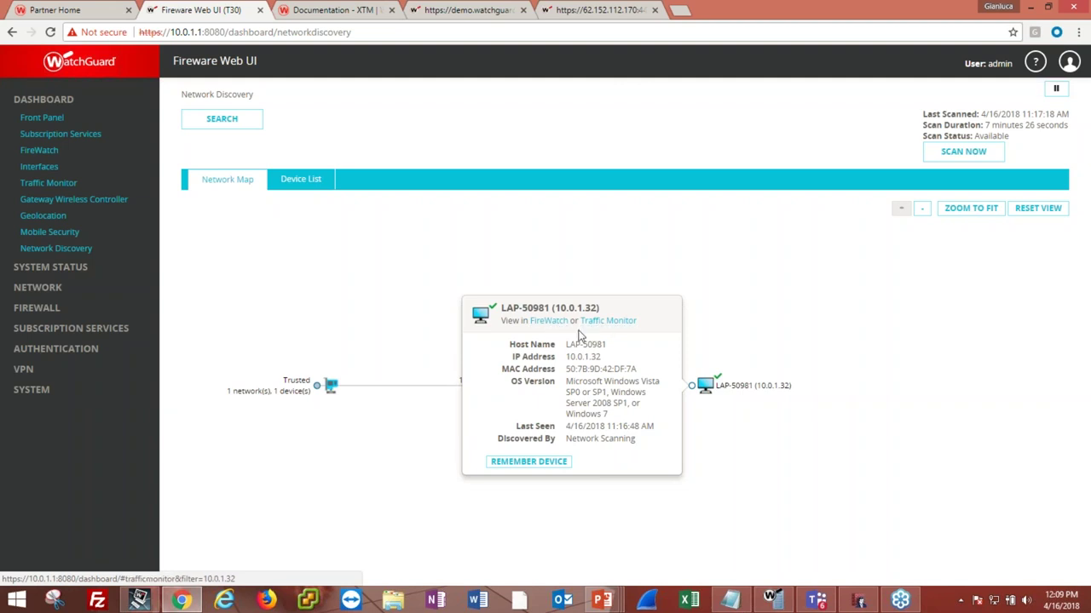
pyautogui.click(298, 182)
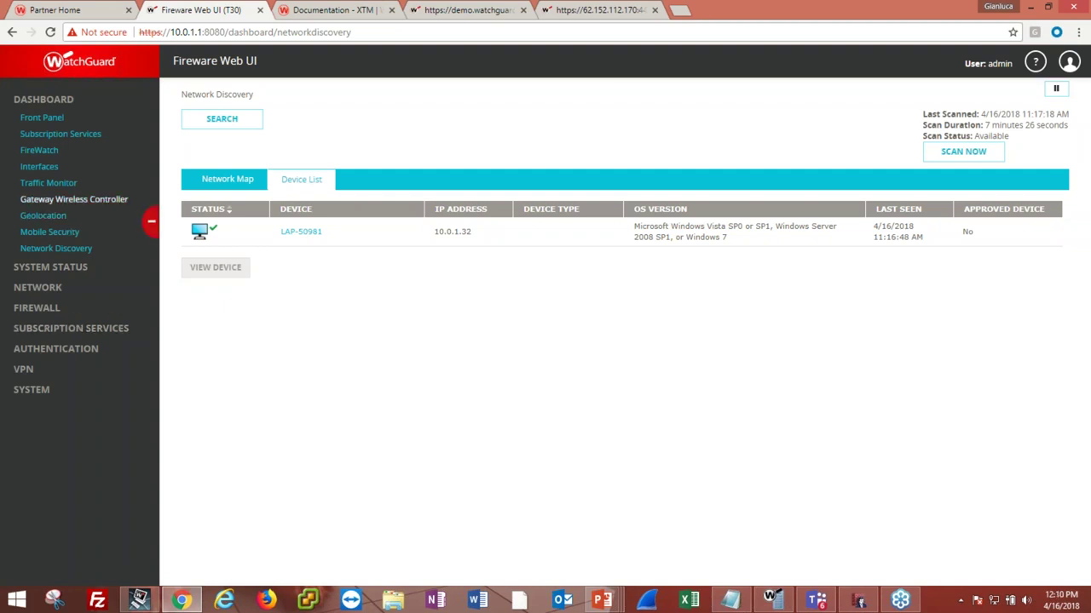
pyautogui.click(62, 201)
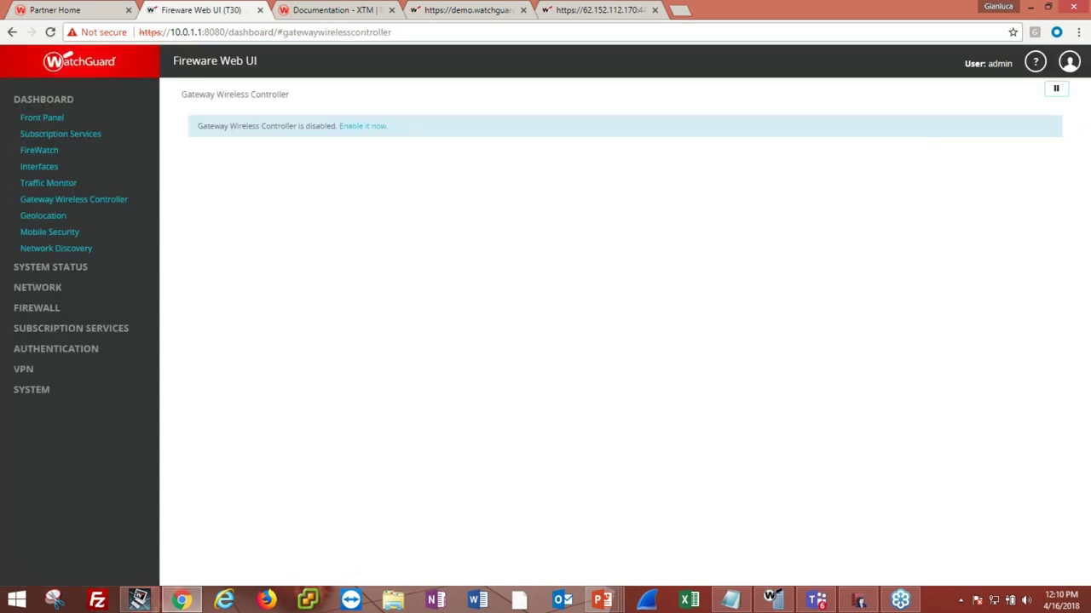
# Choose to enable the Gateway Wireless Controller and unlock its settings for changes.
pyautogui.click(355, 127)
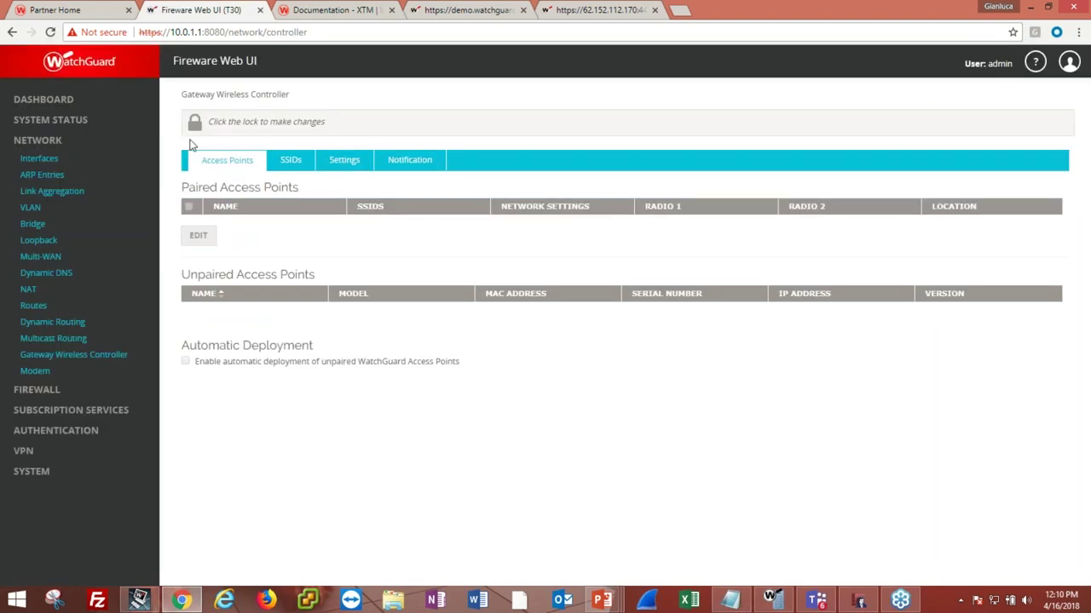
pyautogui.click(195, 125)
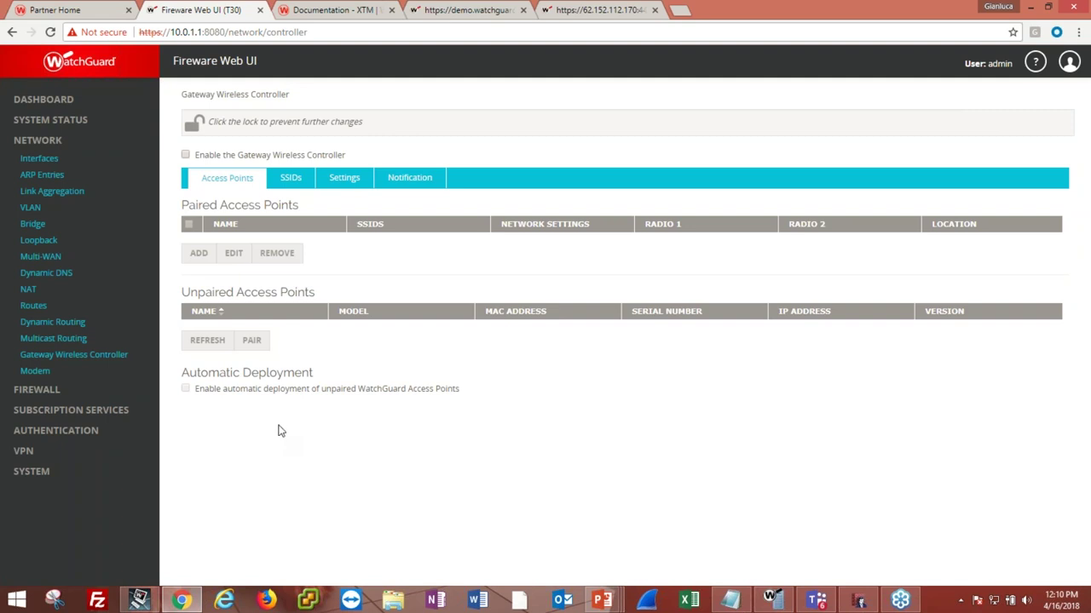
# Close the Network sidebar list, expand Firewall, and open the nine-policy Firewall Policies list.
pyautogui.click(36, 143)
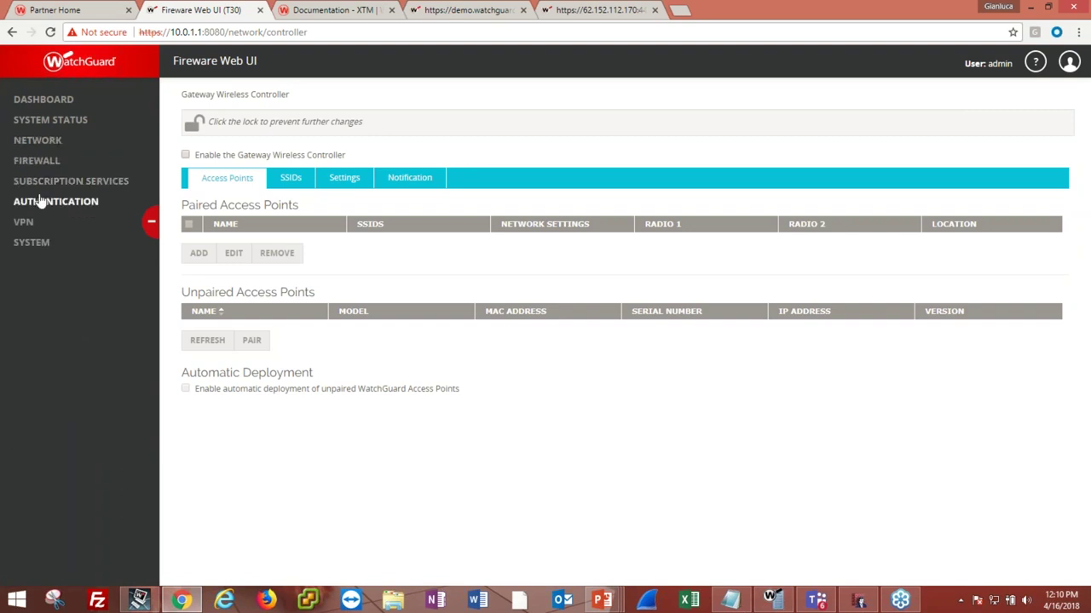
pyautogui.click(34, 146)
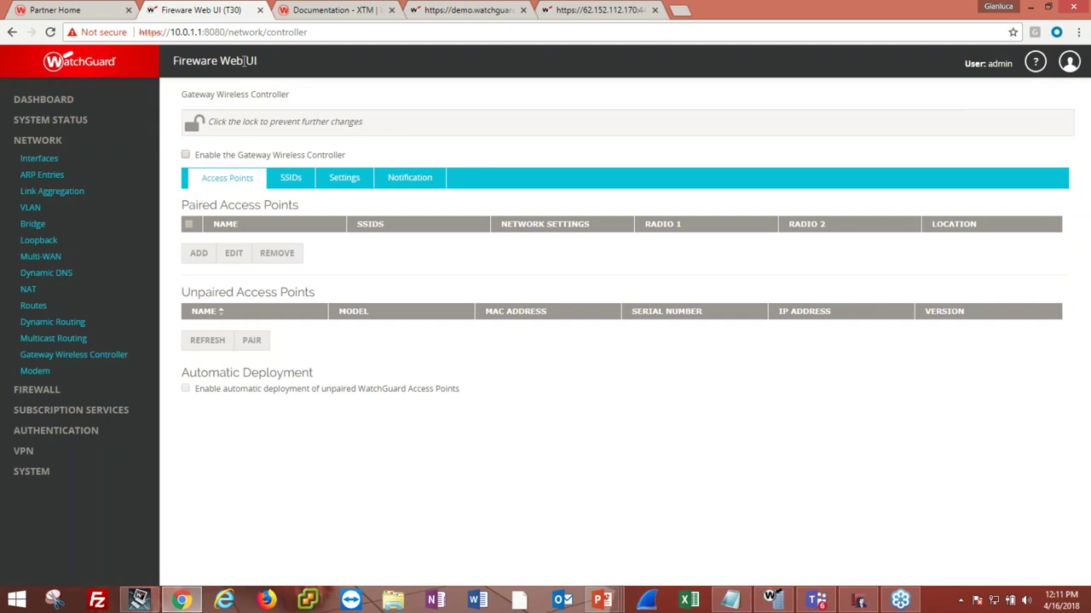
pyautogui.click(38, 143)
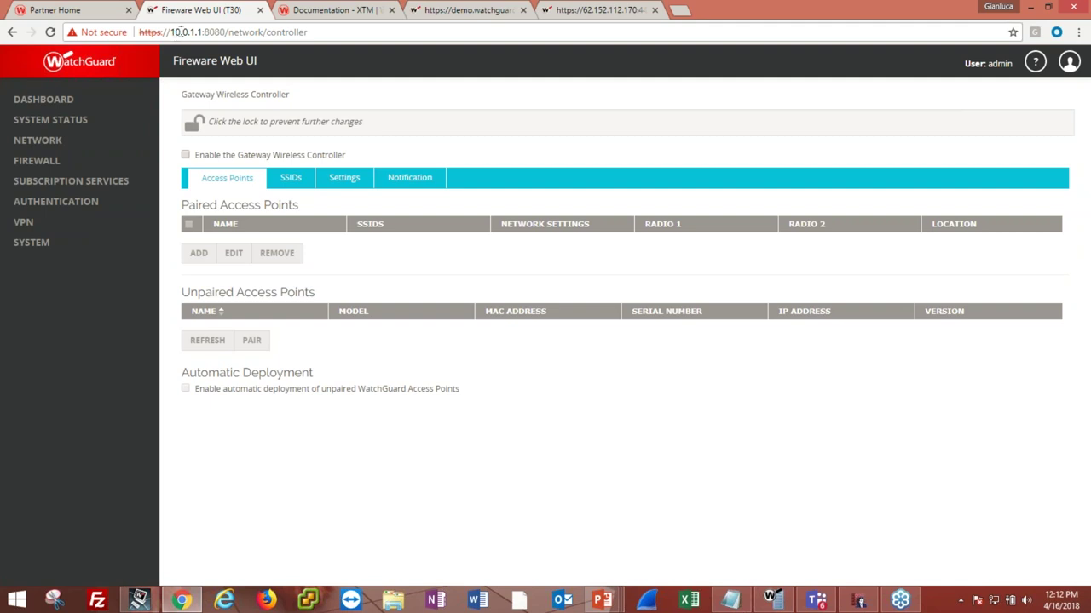
pyautogui.click(31, 161)
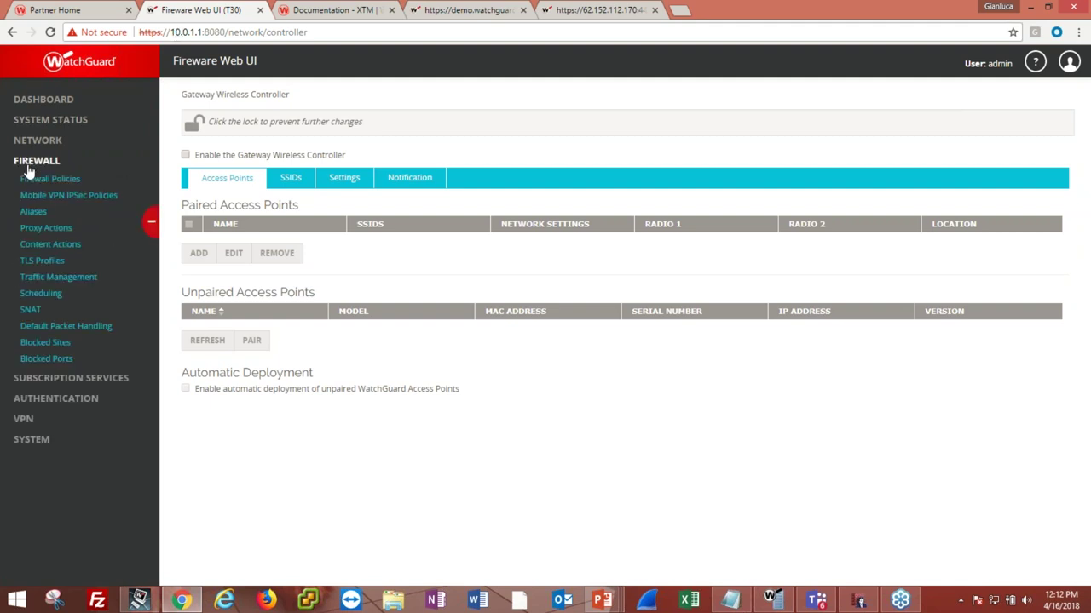
pyautogui.click(37, 180)
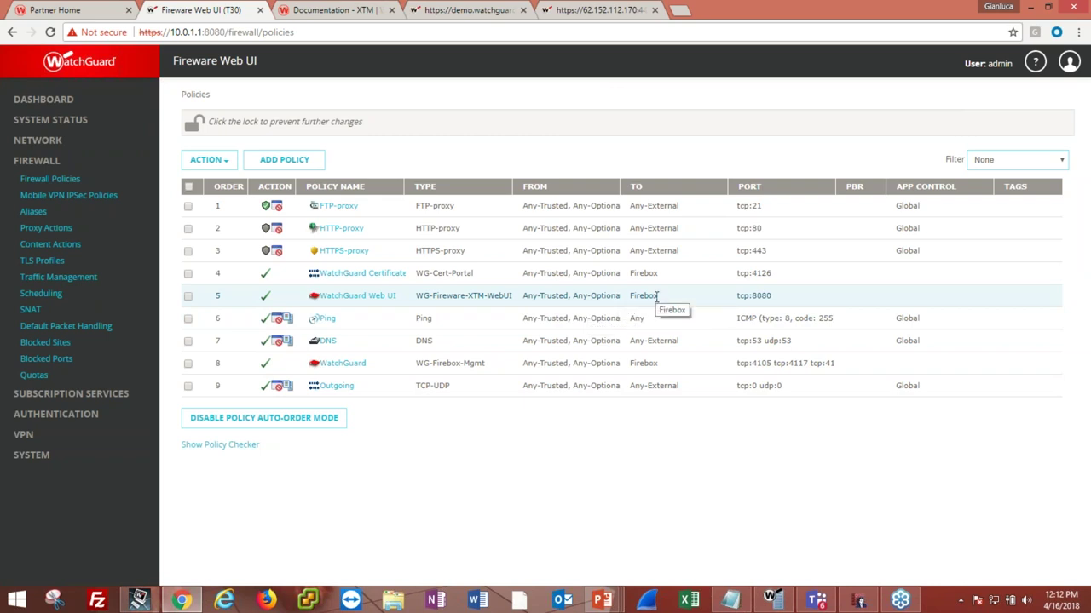
# Select policy 5, WatchGuard Web UI (tcp:8080 to Firebox), then collapse the Firewall menu.
pyautogui.moveTo(657, 296); pyautogui.dragTo(632, 296)
pyautogui.click(597, 298)
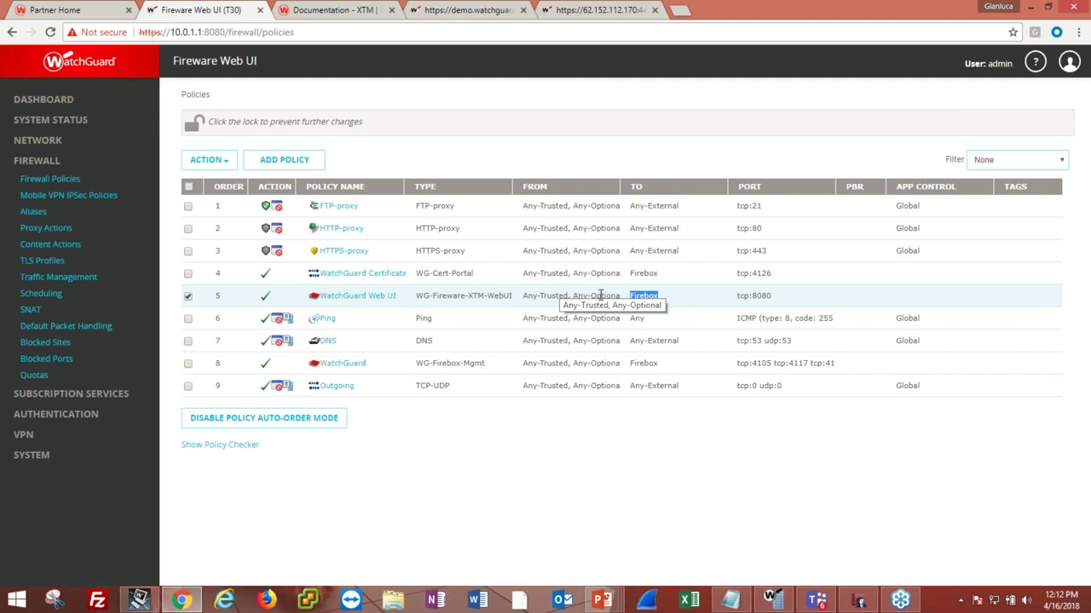
pyautogui.click(568, 295)
pyautogui.click(38, 164)
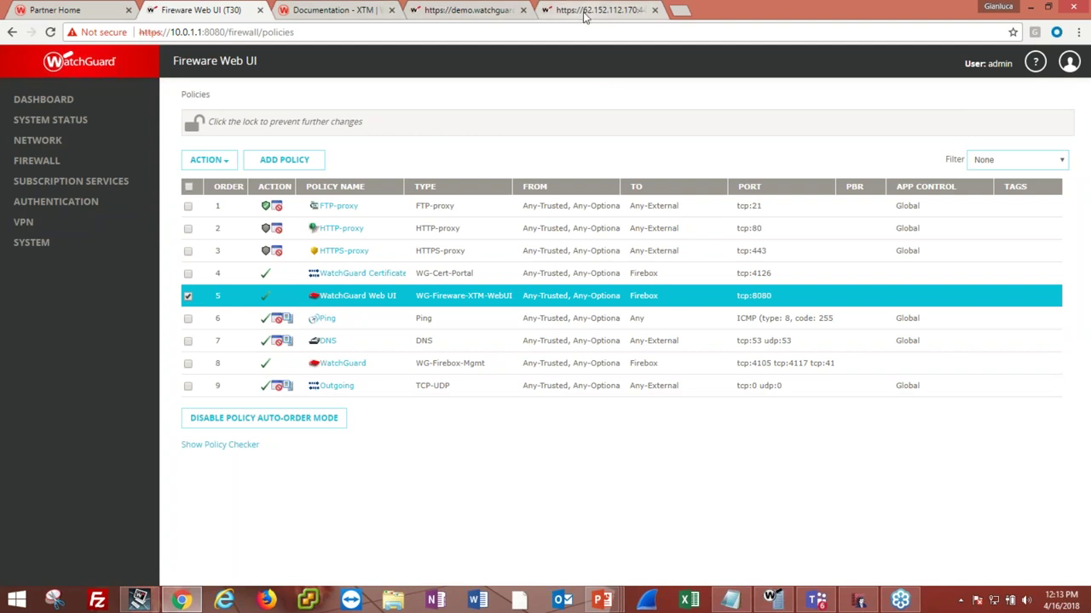
# Switch to the demo.watchguard.com tab to show Dimension's nine managed Fireboxes.
pyautogui.click(466, 12)
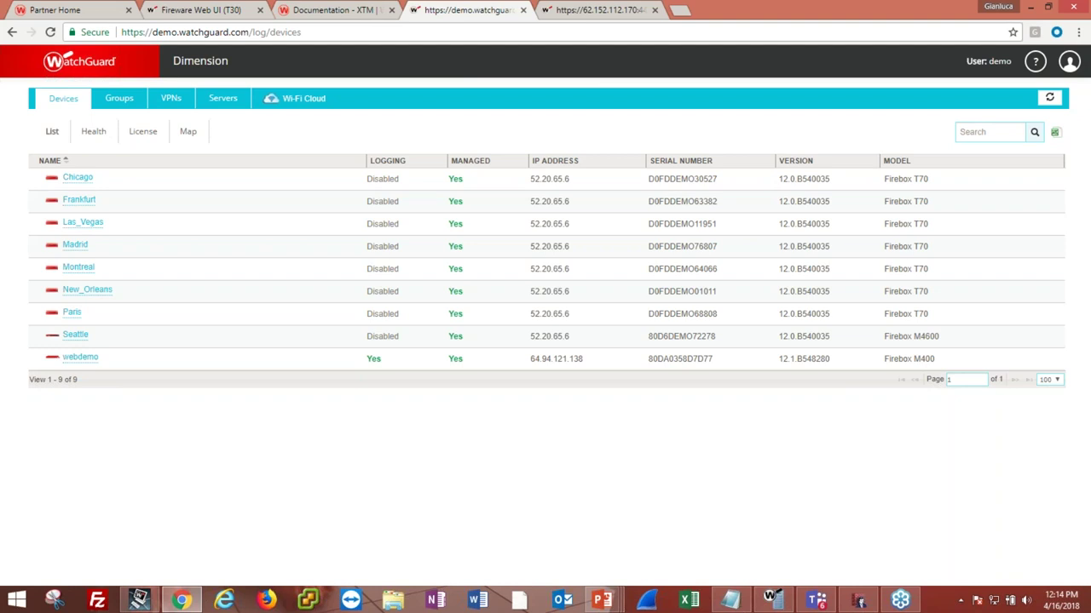
pyautogui.click(76, 360)
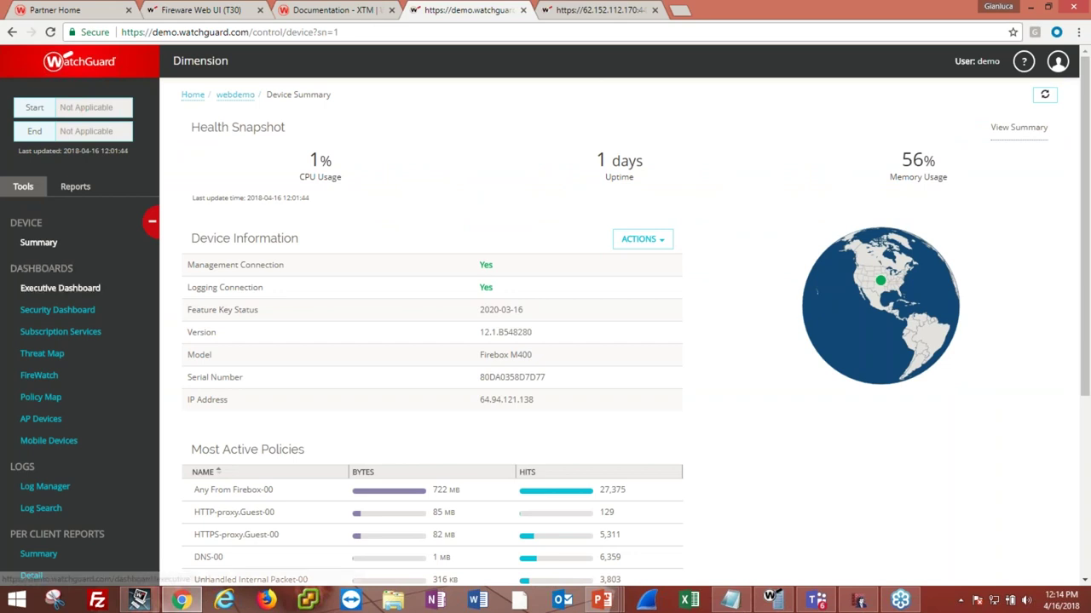
pyautogui.click(72, 288)
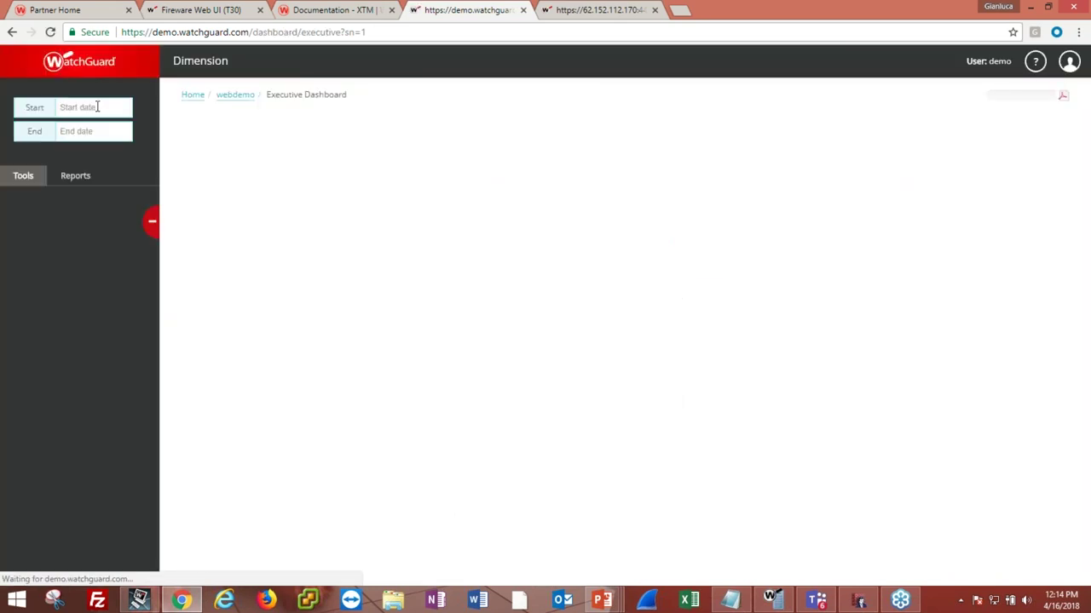
pyautogui.click(97, 107)
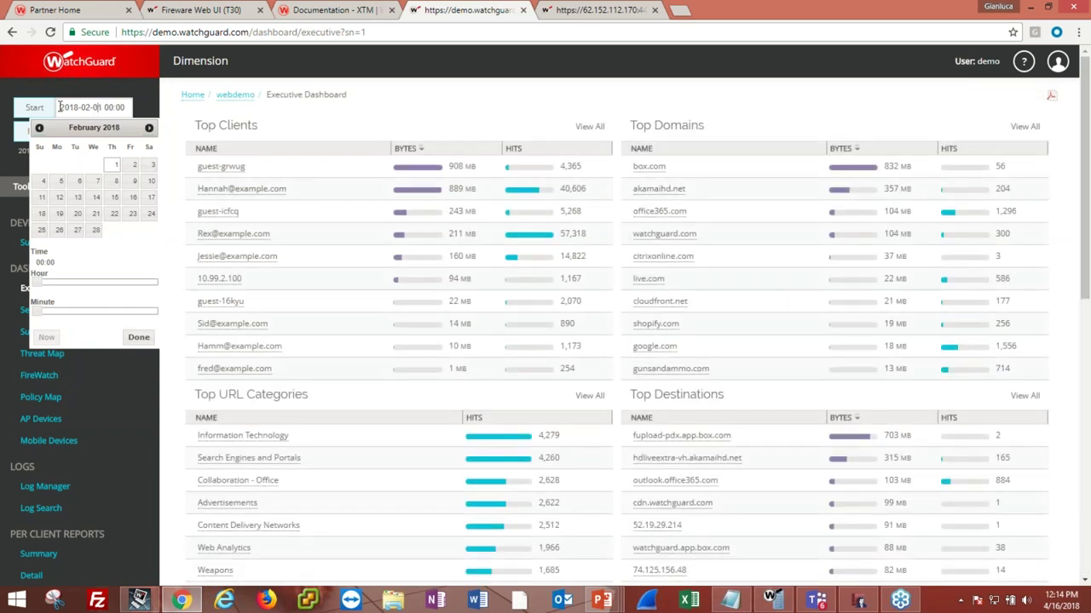
pyautogui.click(431, 113)
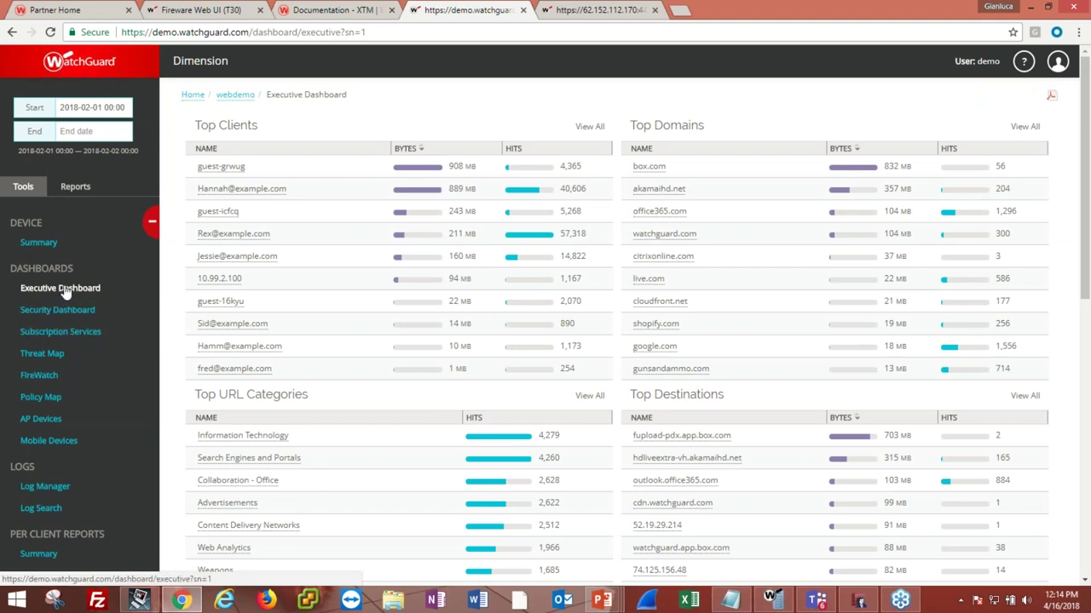
pyautogui.click(75, 186)
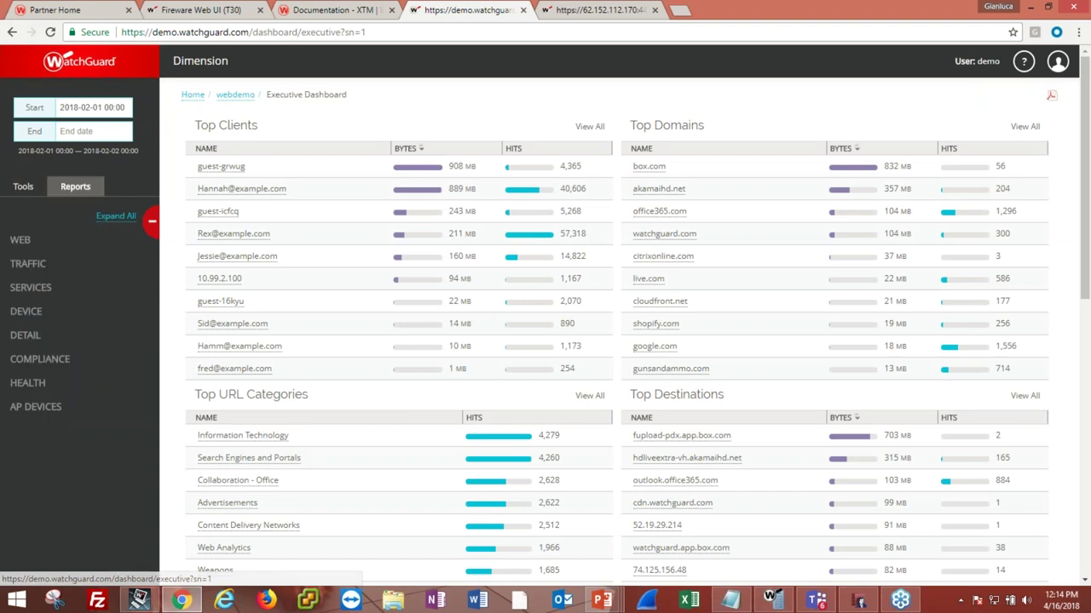
# Expand all report categories in the Reports sidebar, then return to the Devices list.
pyautogui.click(108, 219)
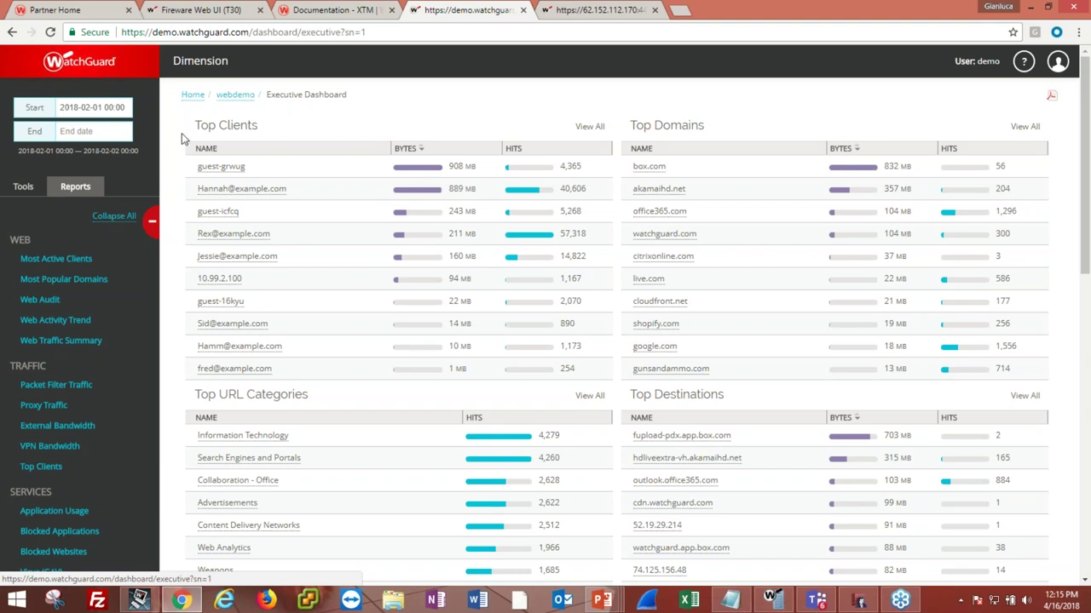
pyautogui.click(193, 94)
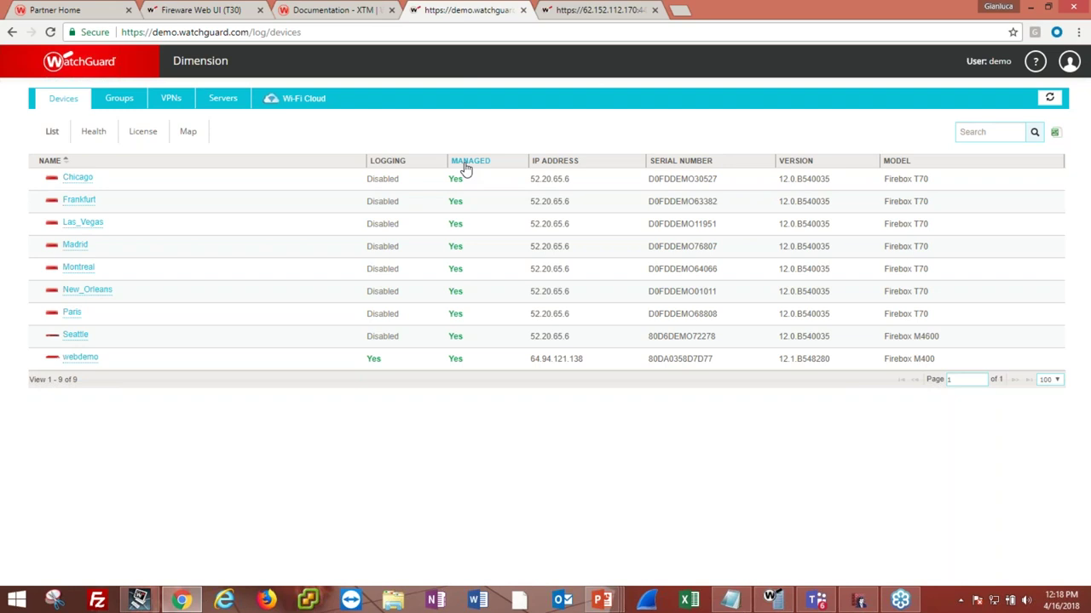
# Open webdemo's Device Summary from the Devices list.
pyautogui.click(78, 358)
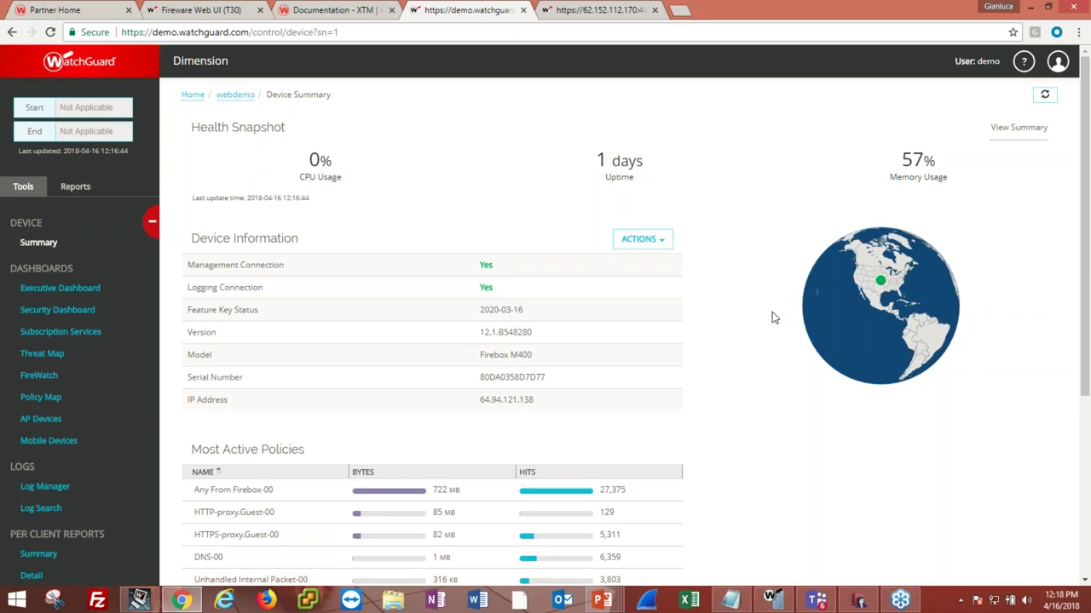
# Use the ACTIONS menu to open webdemo's Fireware Web UI in a new tab.
pyautogui.scroll(-3, 772, 317)
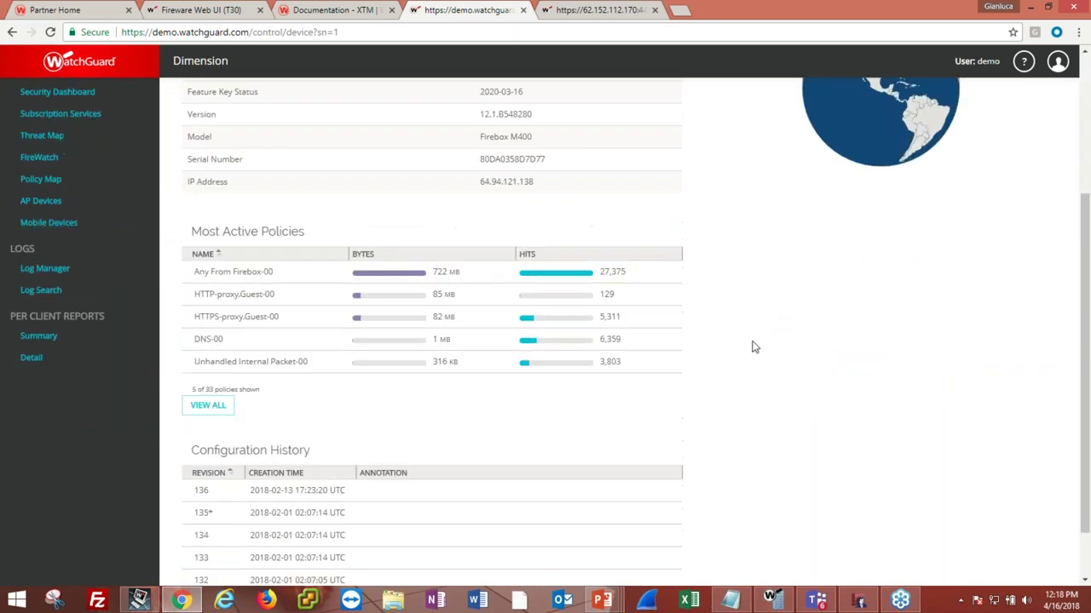
pyautogui.scroll(3, 753, 347)
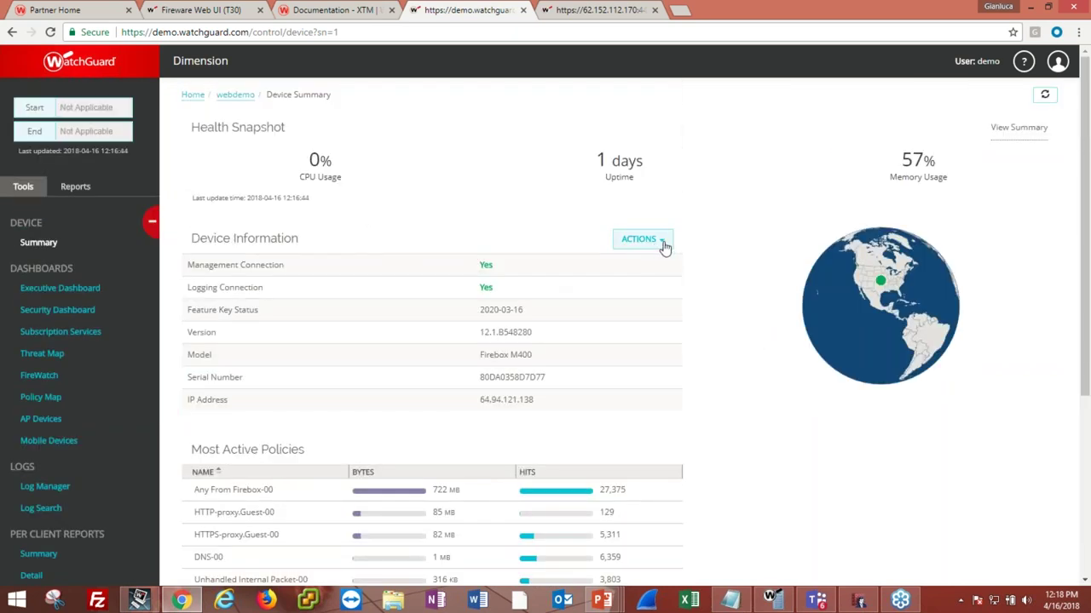
pyautogui.click(663, 242)
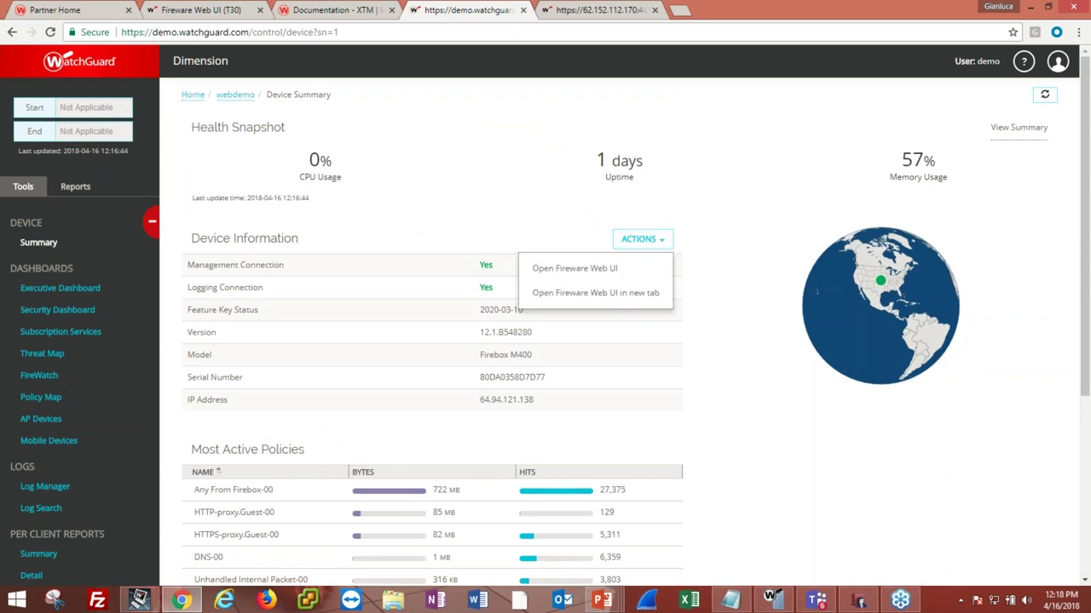
pyautogui.click(595, 292)
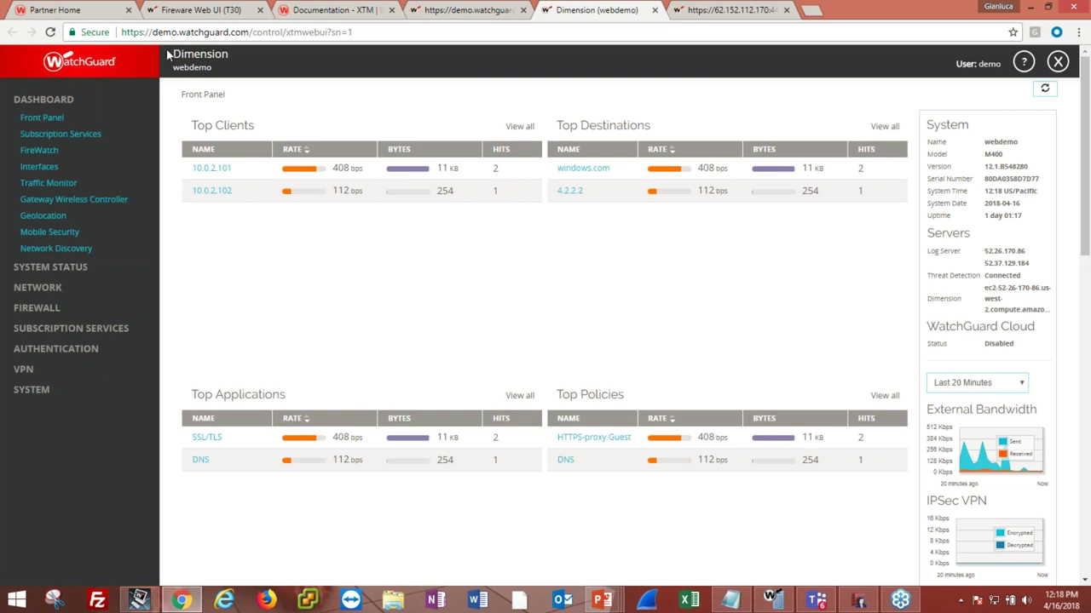
# Expand and collapse the Dashboard and System Status sections of webdemo's Fireware Web UI.
pyautogui.moveTo(152, 32); pyautogui.dragTo(246, 35)
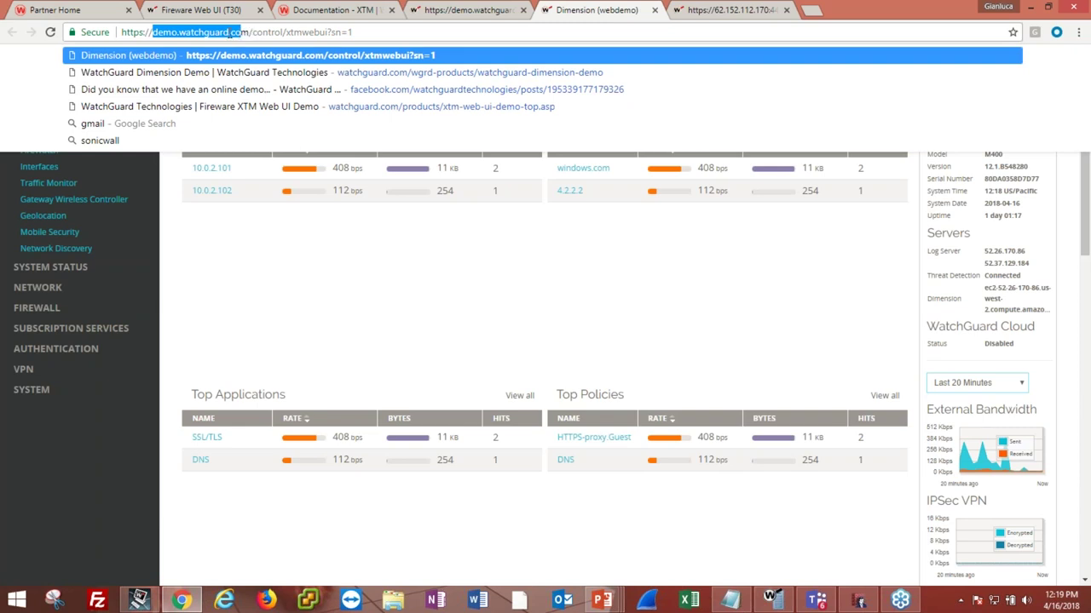
pyautogui.click(160, 32)
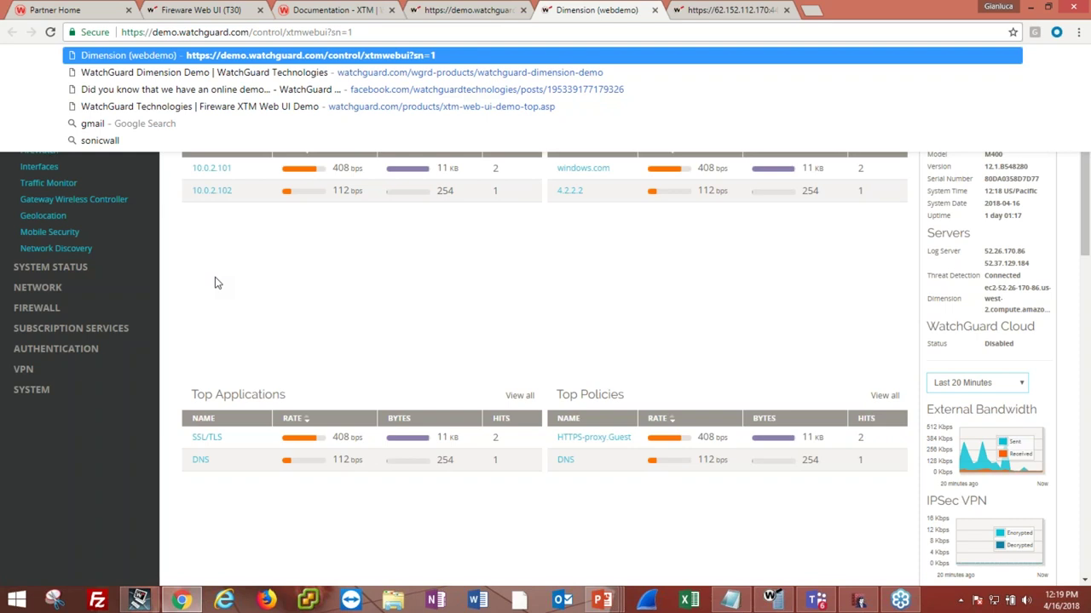
pyautogui.click(107, 267)
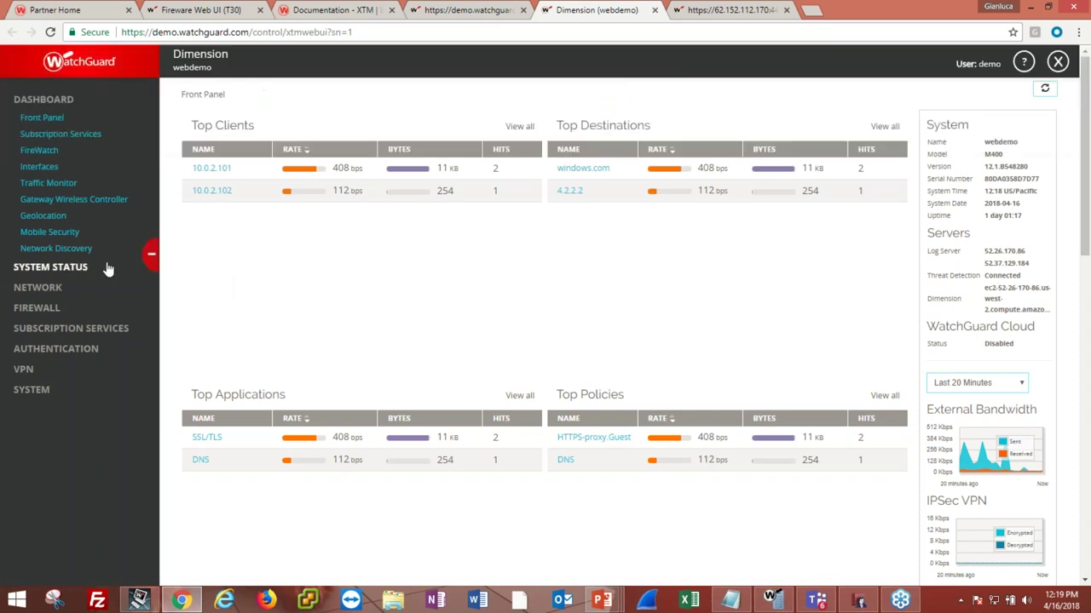
pyautogui.click(49, 101)
pyautogui.click(51, 121)
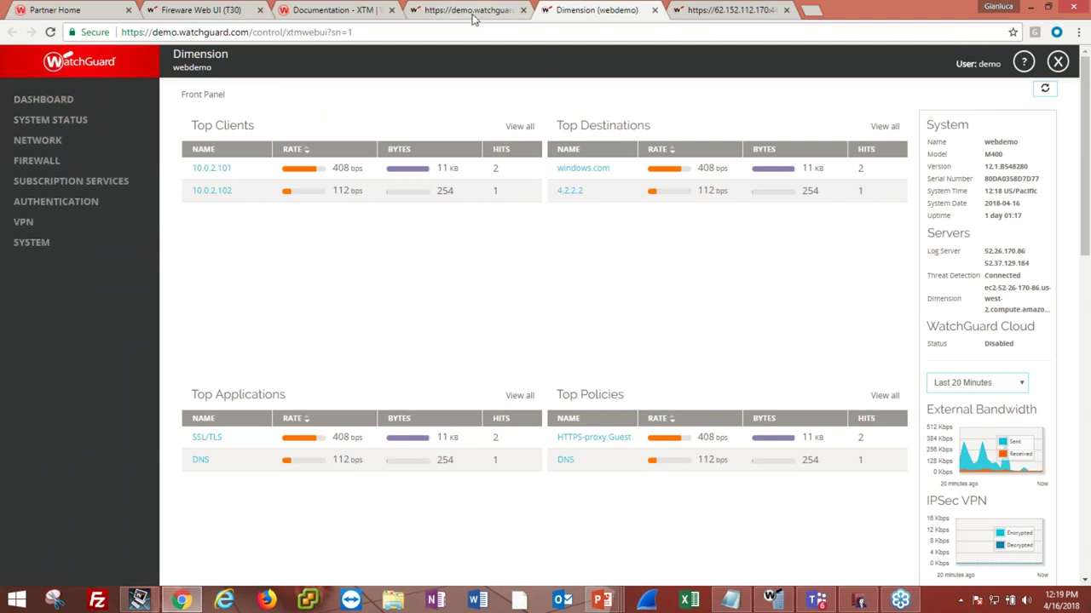
pyautogui.click(471, 11)
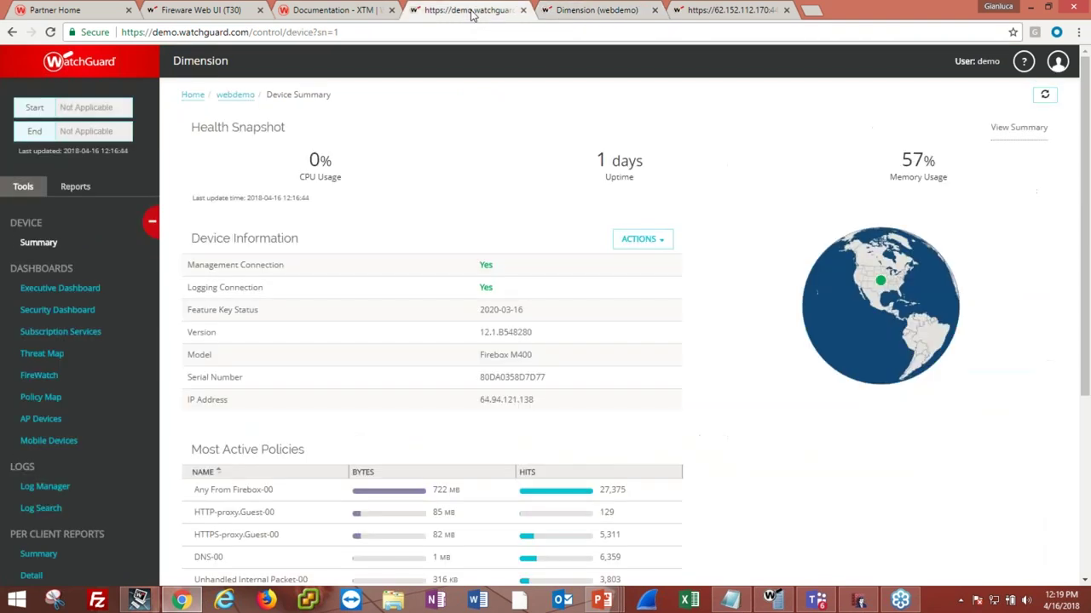
# Go to the Dimension home page and show the VPNs list.
pyautogui.click(195, 97)
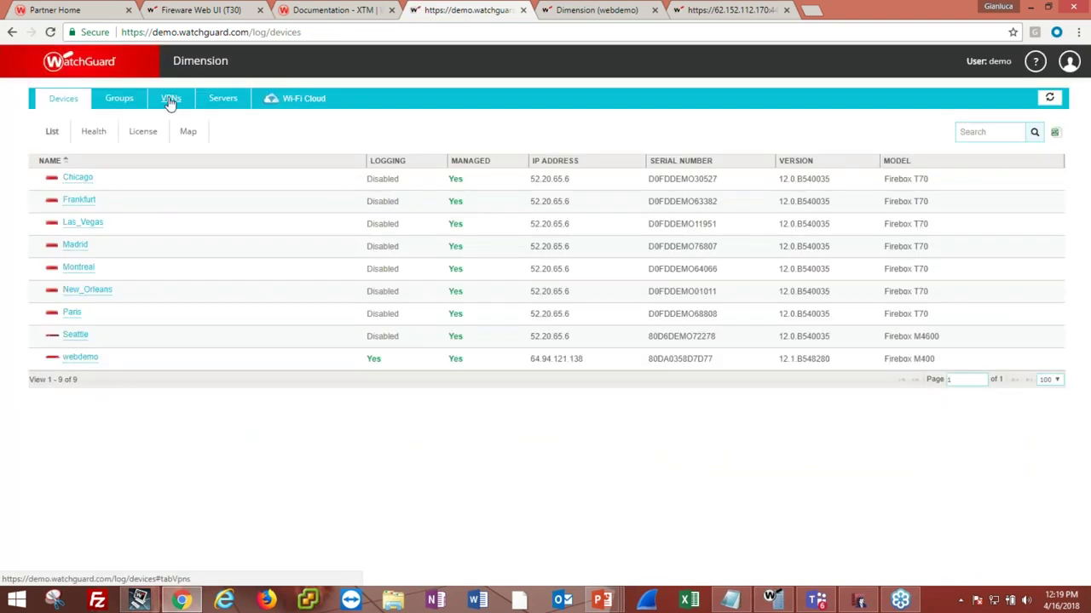
pyautogui.click(170, 100)
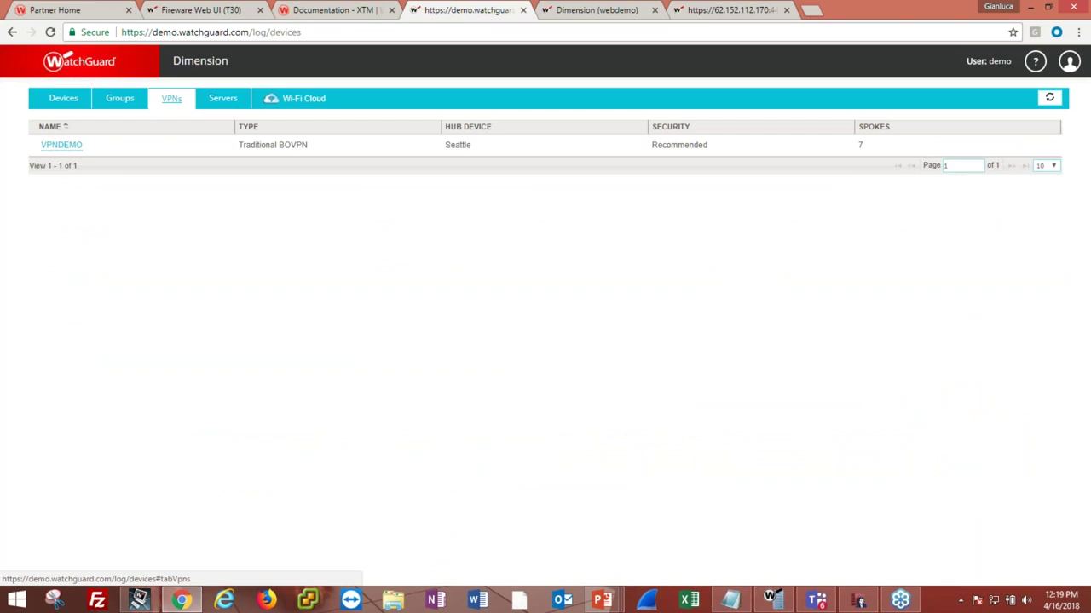
# Open the VPNDEMO hub-and-spoke diagram, rearrange it around Seattle, then return home.
pyautogui.click(61, 145)
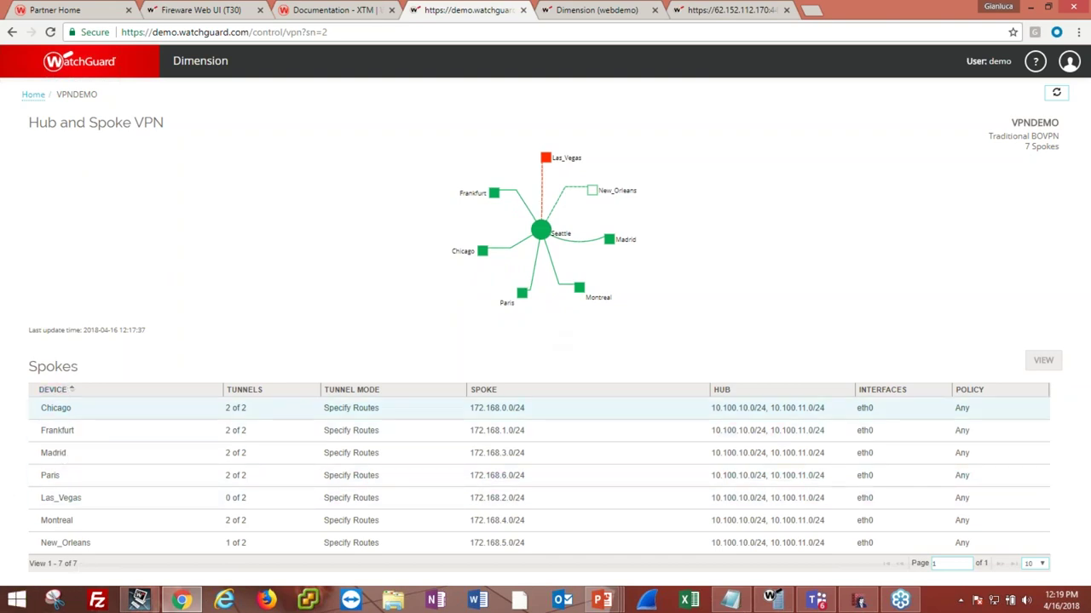
pyautogui.click(538, 244)
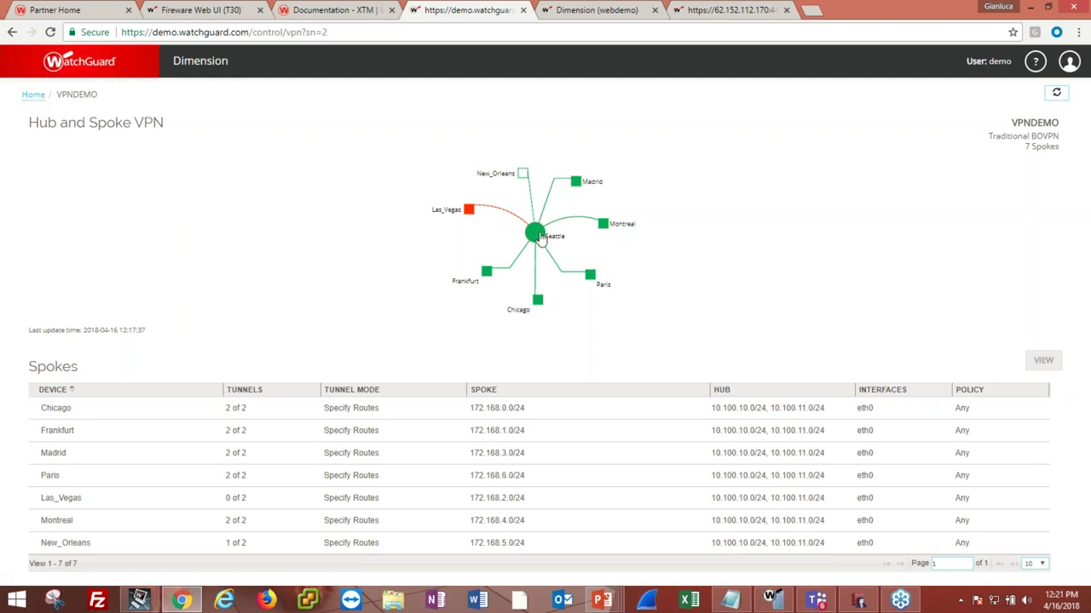
pyautogui.click(31, 97)
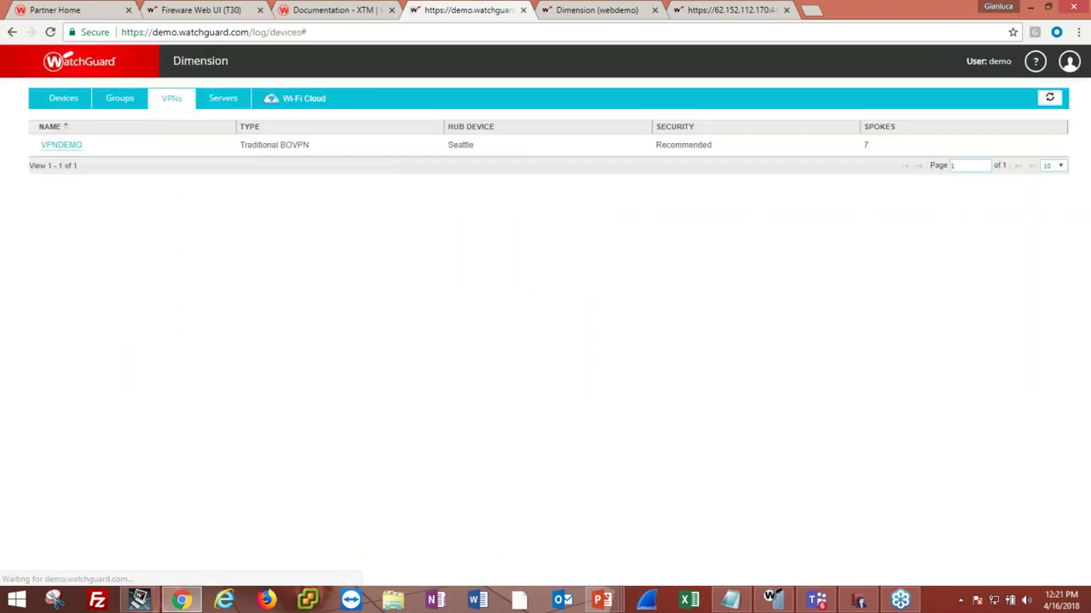
# Show the Devices list and select the webdemo entry.
pyautogui.click(64, 100)
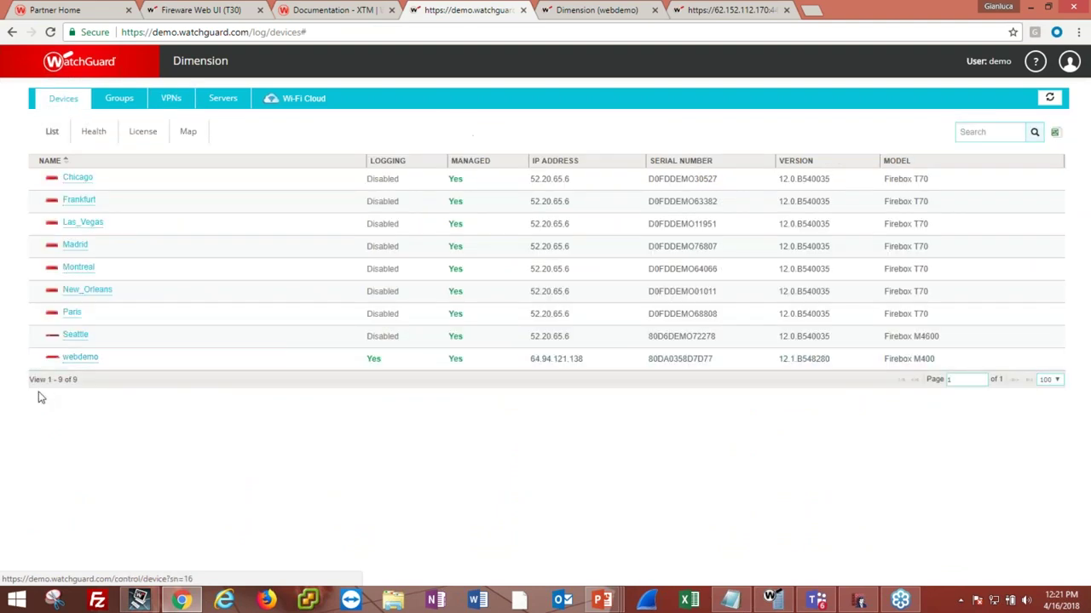
pyautogui.moveTo(104, 362); pyautogui.dragTo(26, 363)
pyautogui.click(125, 362)
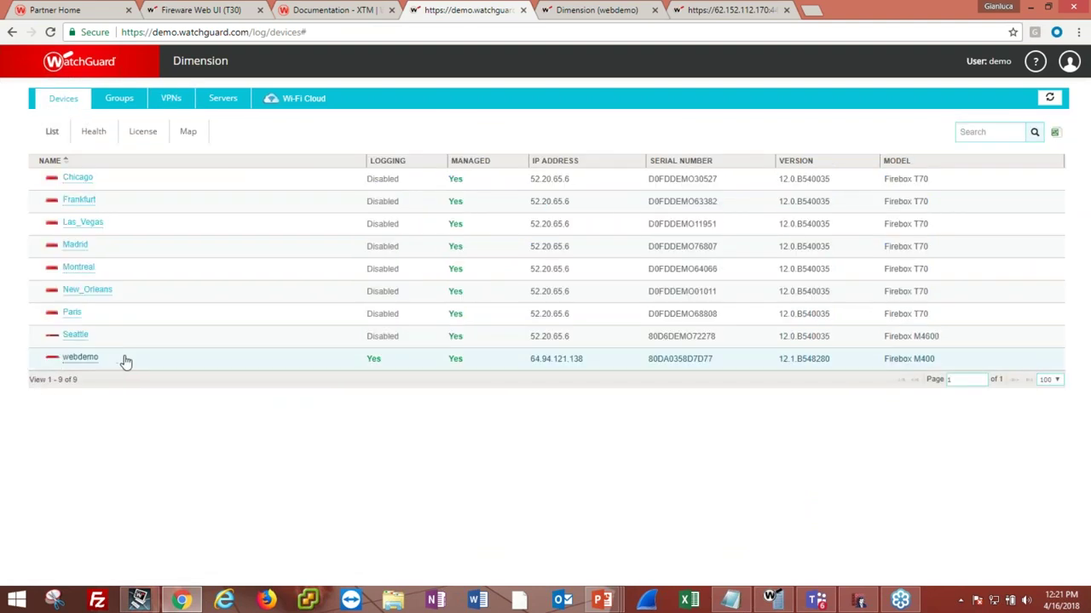
pyautogui.click(458, 365)
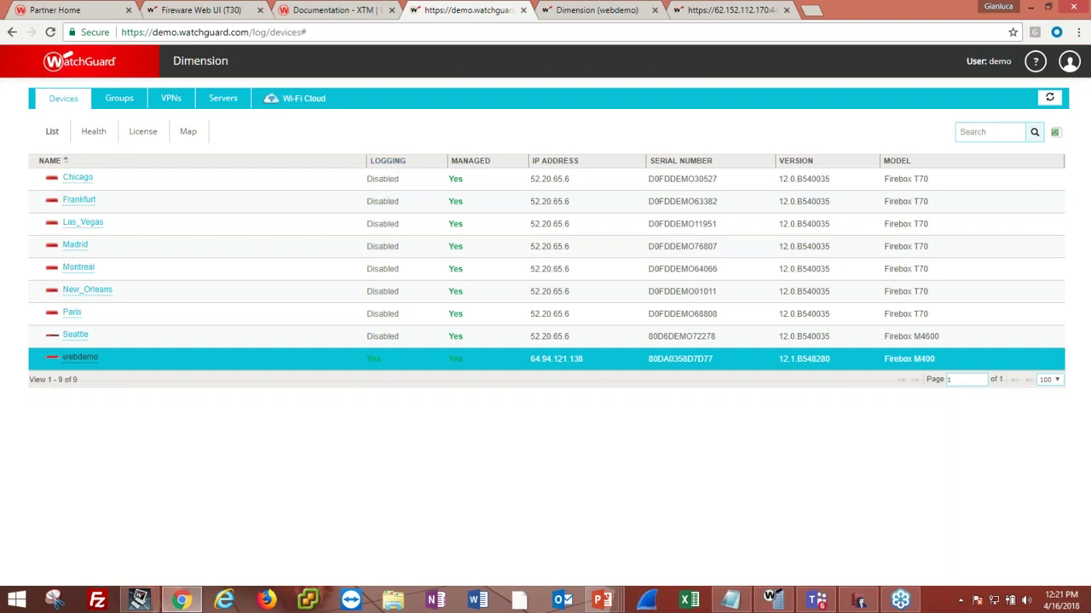
# Glance at the documentation tab, then switch to the T30's Fireware Web UI policies page.
pyautogui.click(315, 12)
pyautogui.click(477, 12)
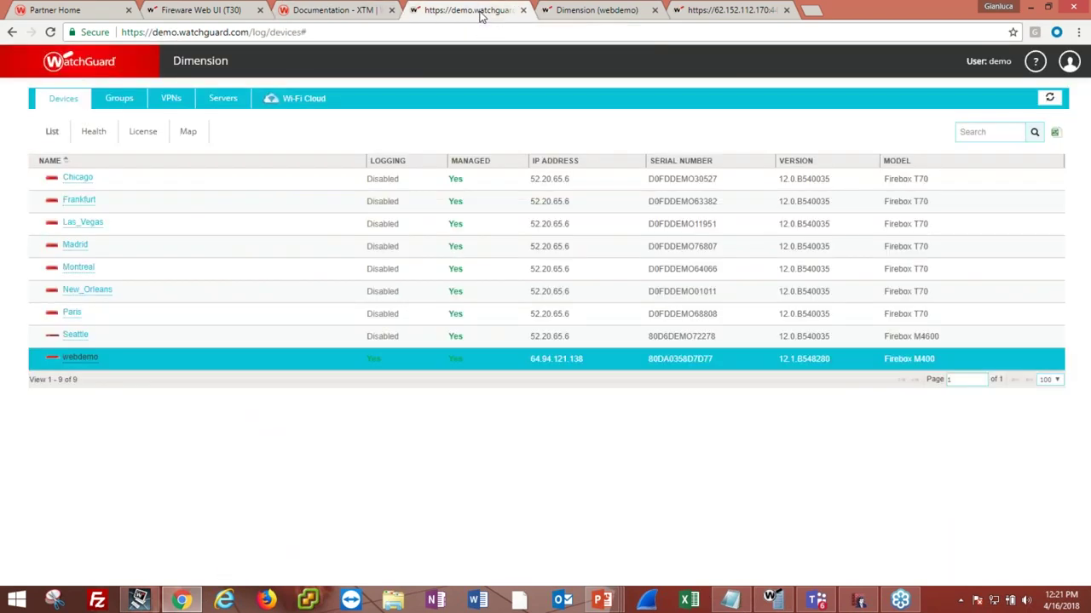
pyautogui.click(187, 11)
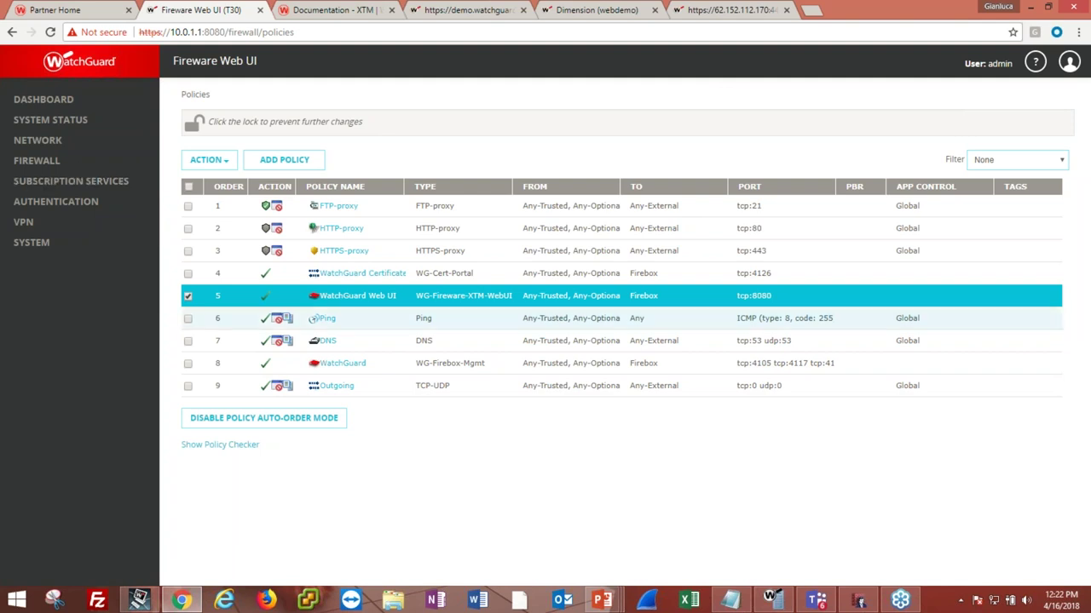
# Review the T30's Firewall Policies list, then log the admin out of Fireware Web UI.
pyautogui.moveTo(858, 605)
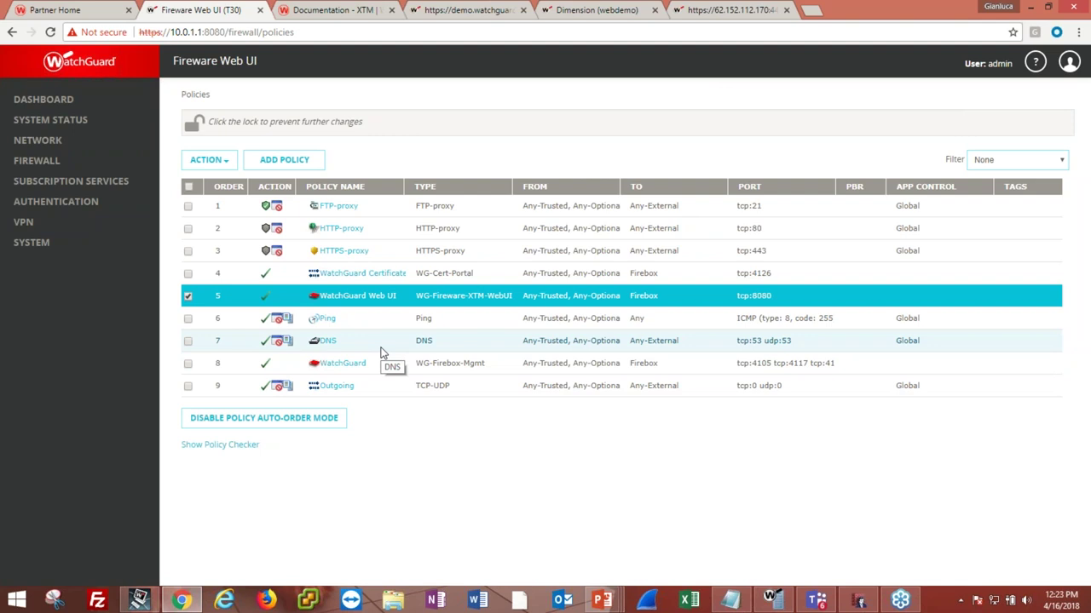
pyautogui.click(1068, 62)
pyautogui.click(1014, 92)
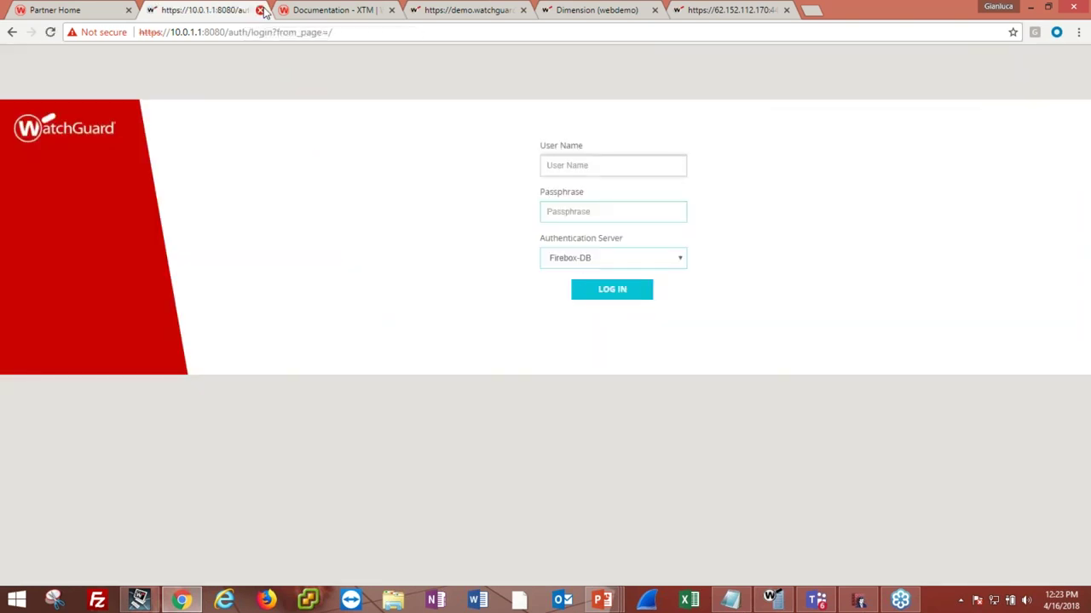
# Close the 10.0.1.1 login tab and both demo Dimension tabs, then bring up WatchGuard System Manager.
pyautogui.click(259, 11)
pyautogui.click(332, 10)
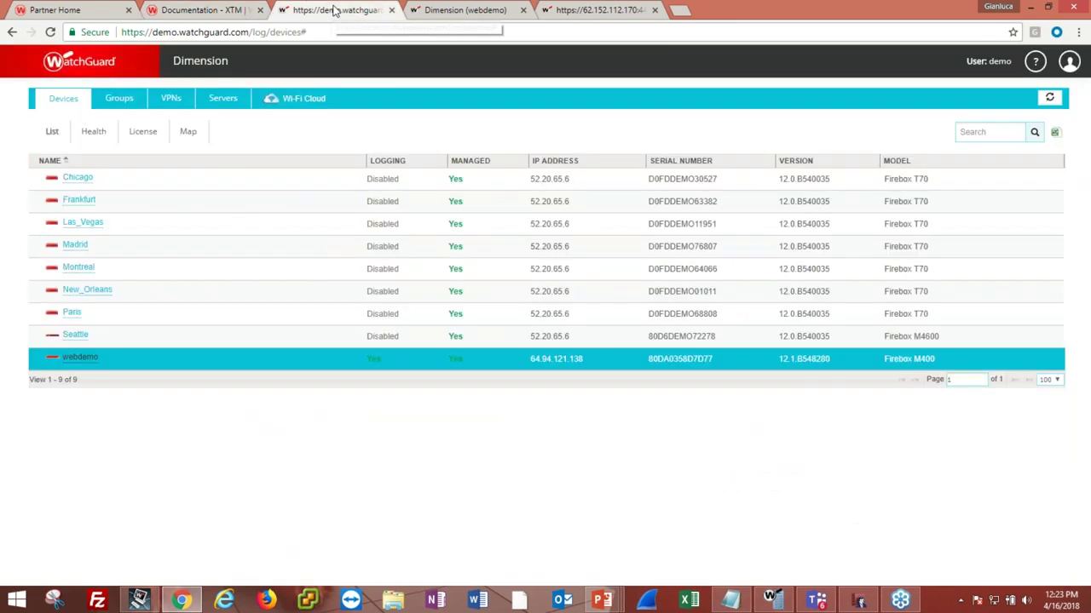
pyautogui.click(391, 10)
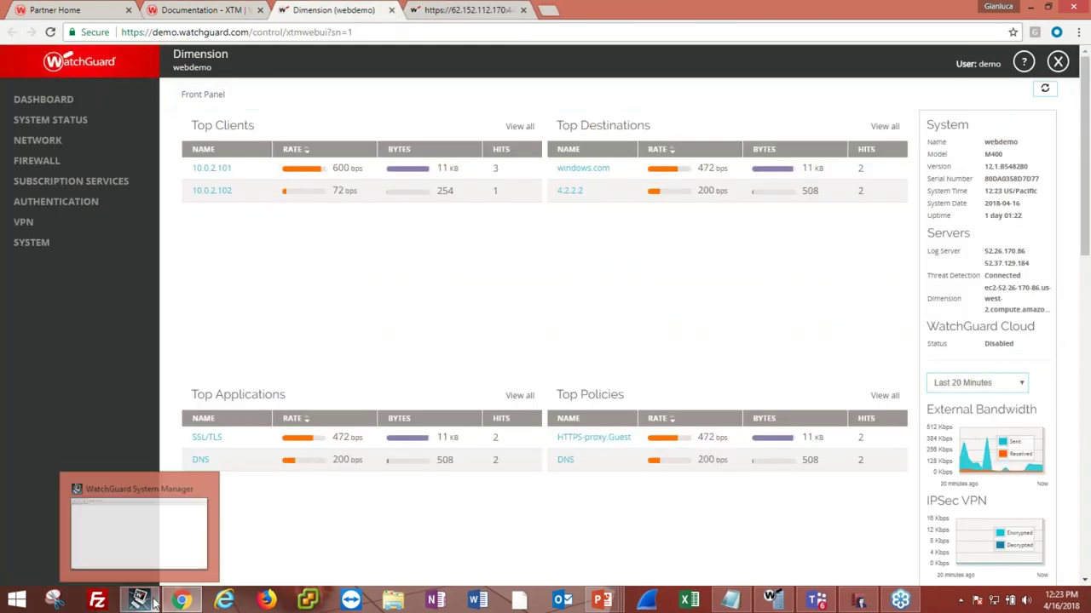
pyautogui.click(391, 10)
pyautogui.click(138, 601)
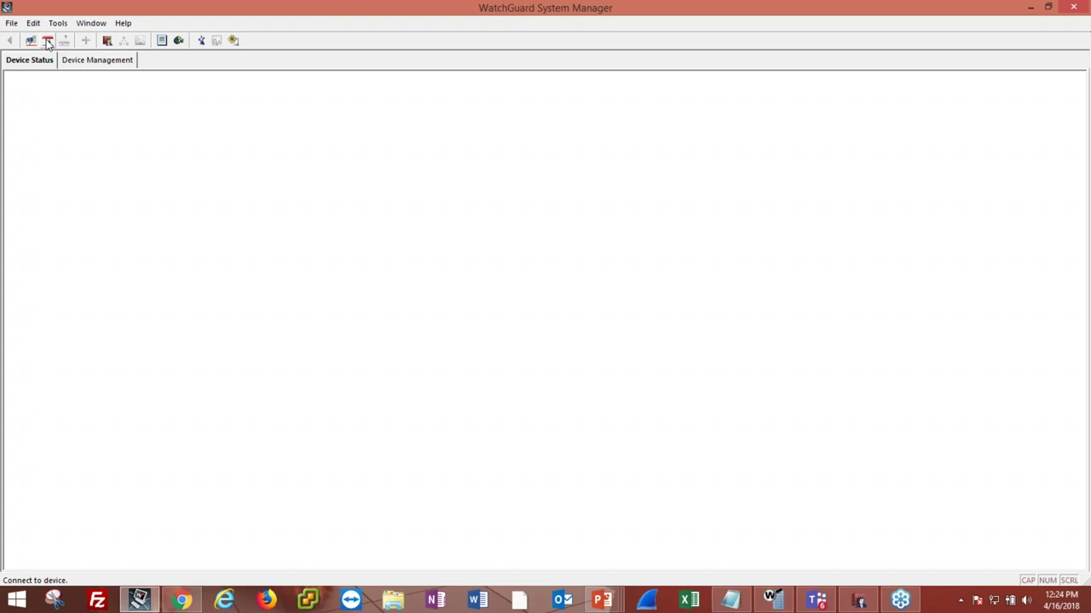
# Open the Connect to Firebox dialog, prefilled with 10.0.1.1, user status and Firebox-DB.
pyautogui.click(48, 42)
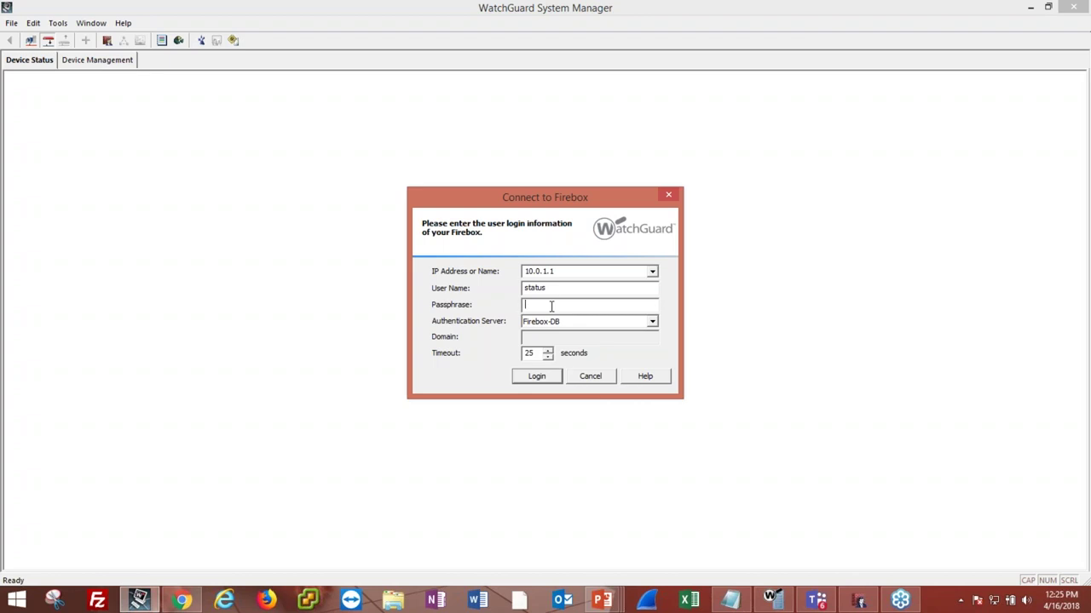
# Log in to the Firebox at 10.0.1.1 with the status passphrase and select the T30 device.
pyautogui.press('Return')
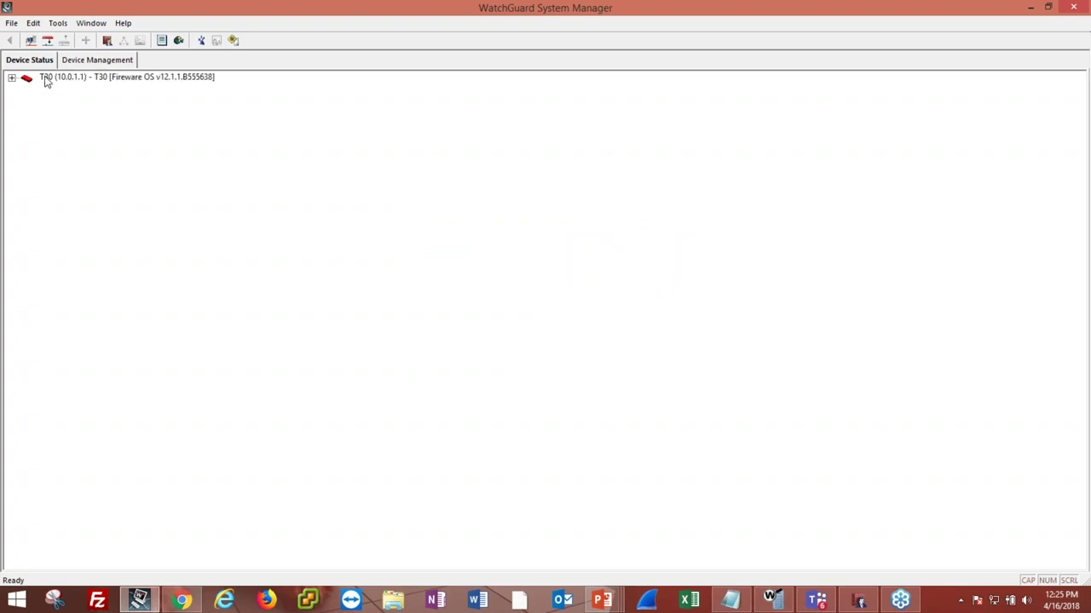
pyautogui.click(39, 77)
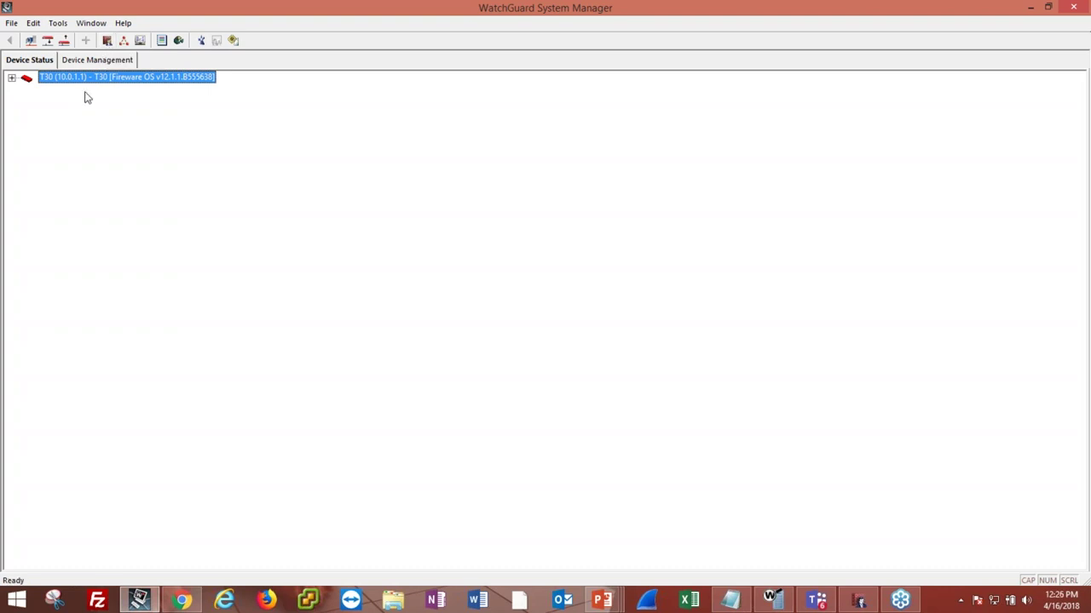
# Open the T30.xml configuration in Fireware Policy Manager from the toolbar.
pyautogui.click(107, 41)
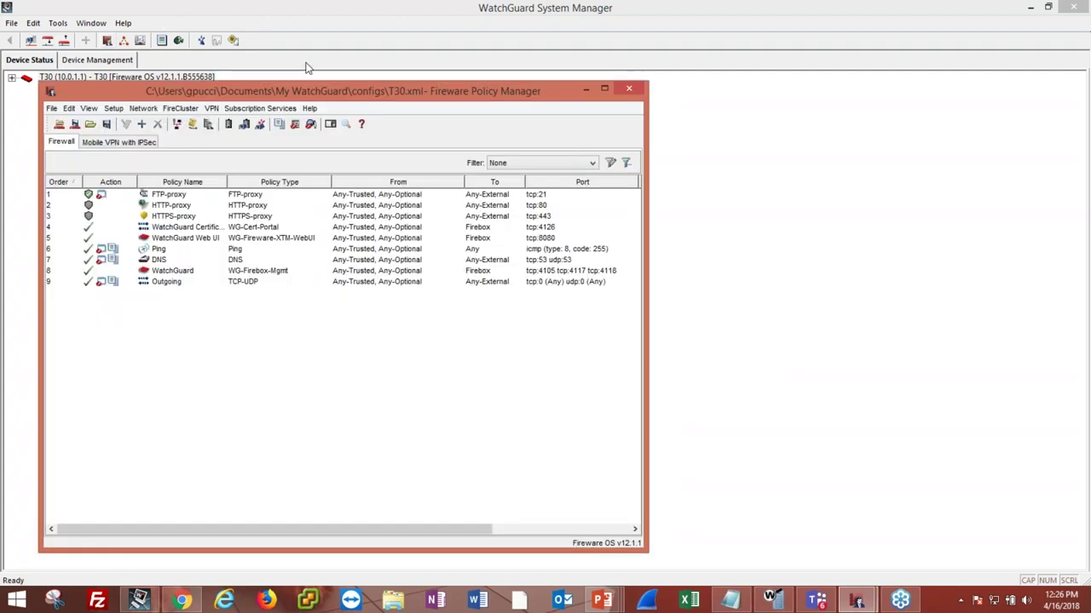
# Center the Policy Manager window, select the FTP-proxy policy, and show the Subscription Services list.
pyautogui.moveTo(349, 100); pyautogui.dragTo(505, 93)
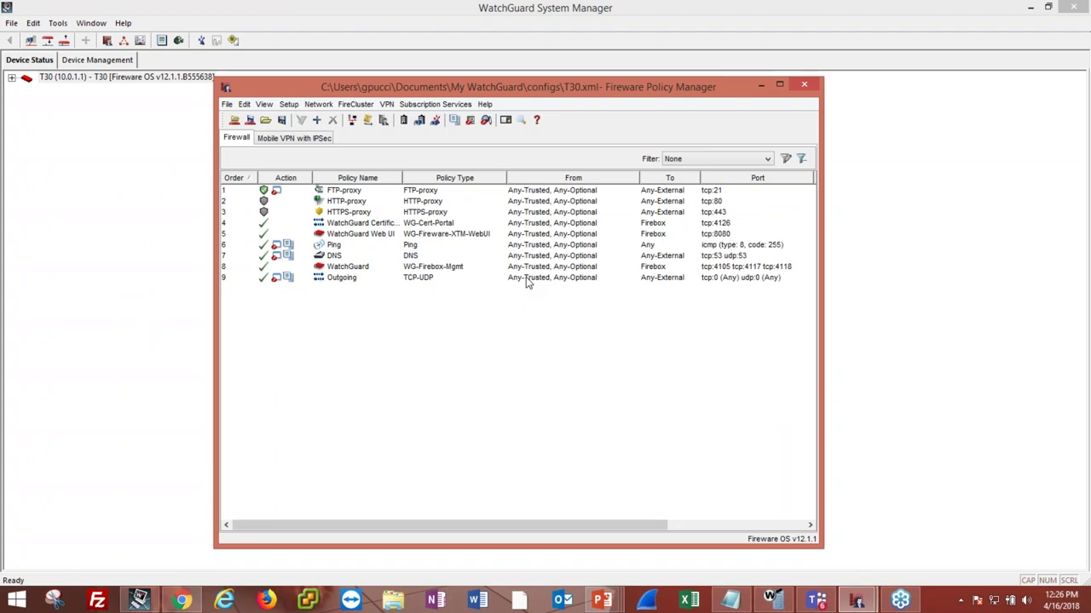
pyautogui.click(344, 195)
pyautogui.click(415, 105)
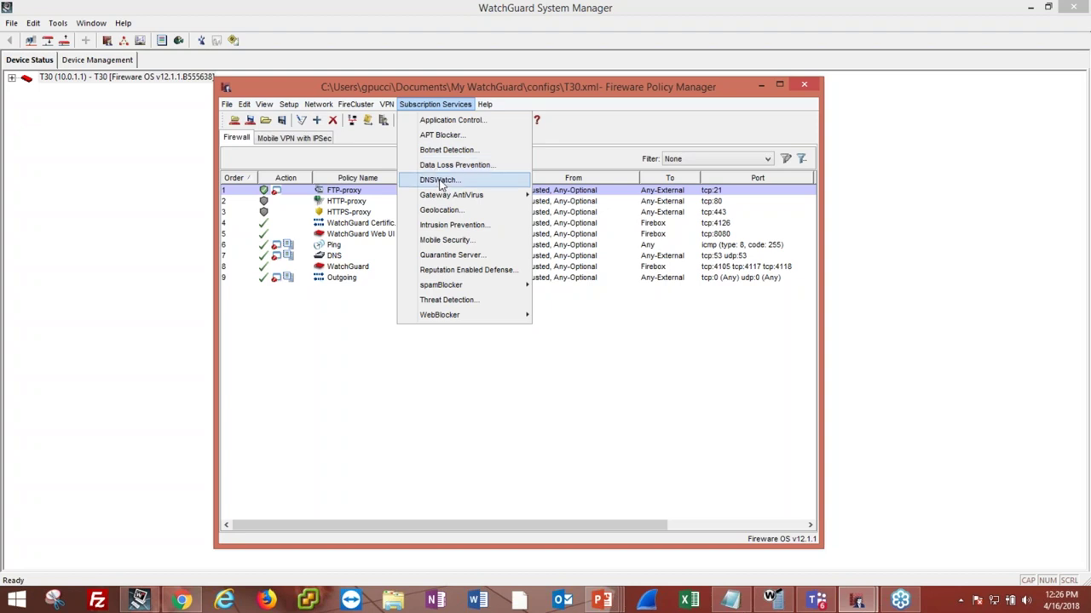
# Inspect WebBlocker and the other subscription services, then show the Setup menu options.
pyautogui.moveTo(435, 200)
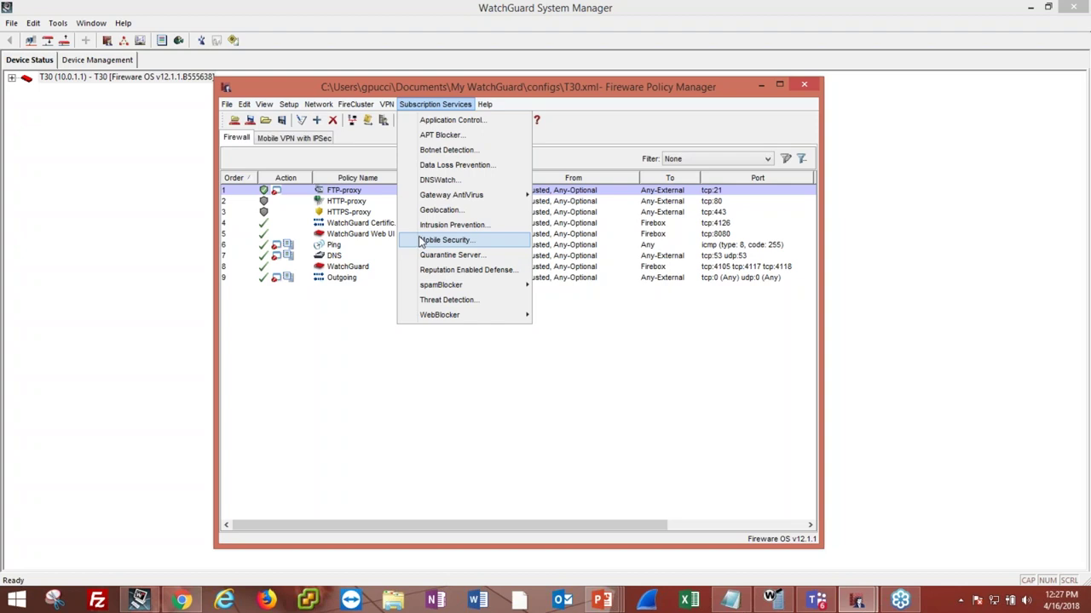
pyautogui.click(1076, 210)
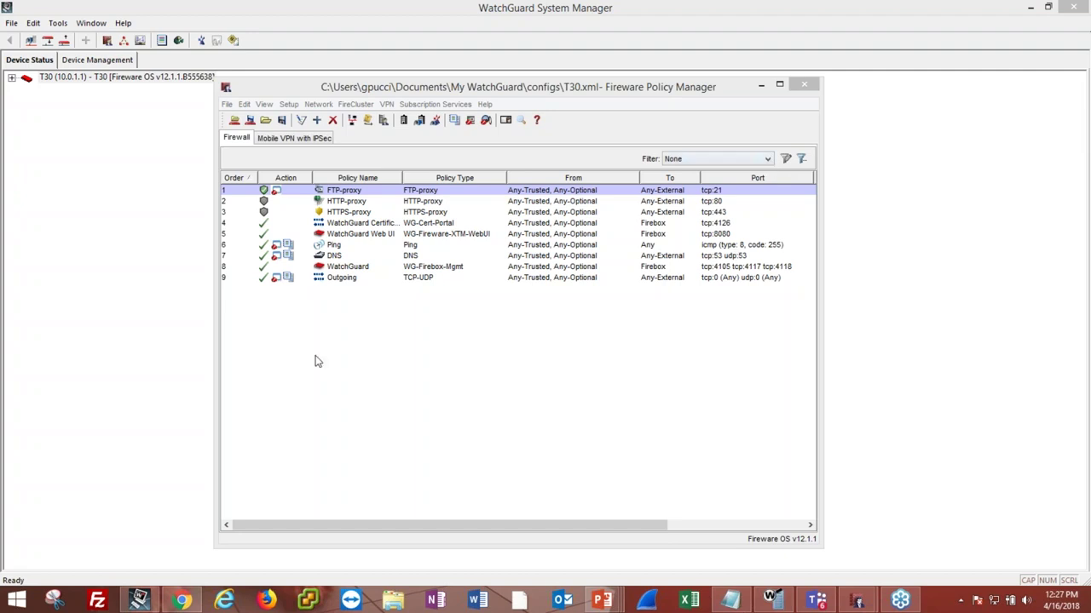
pyautogui.click(430, 106)
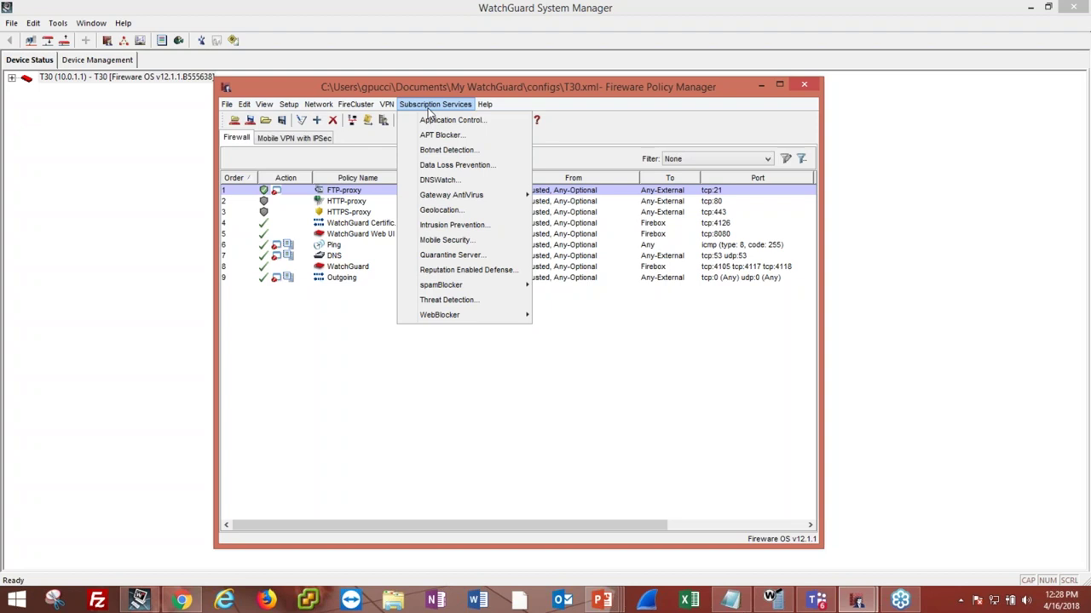
pyautogui.click(390, 399)
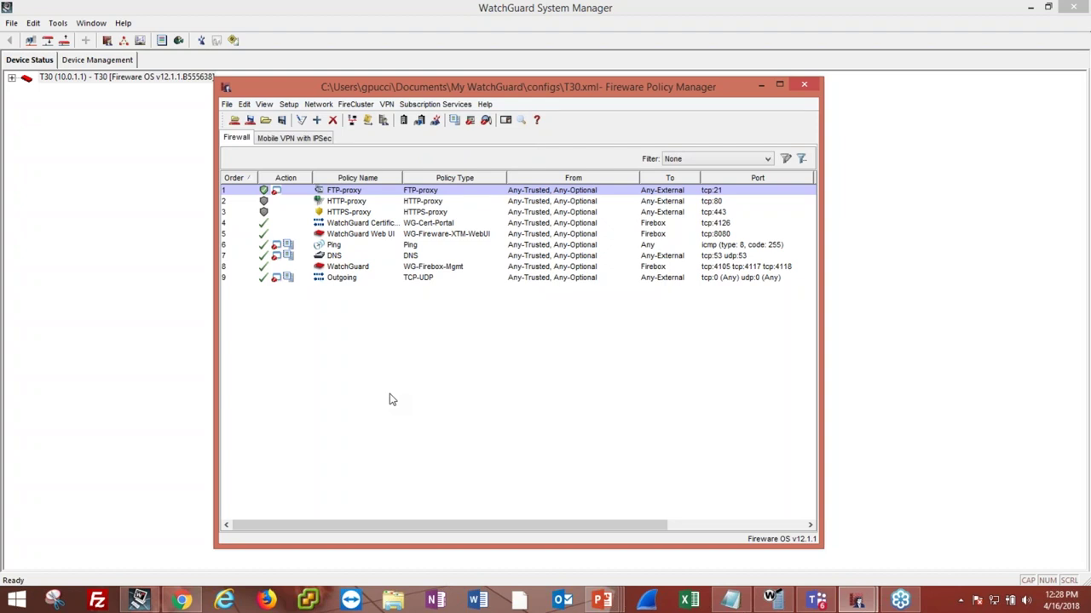
pyautogui.click(1081, 212)
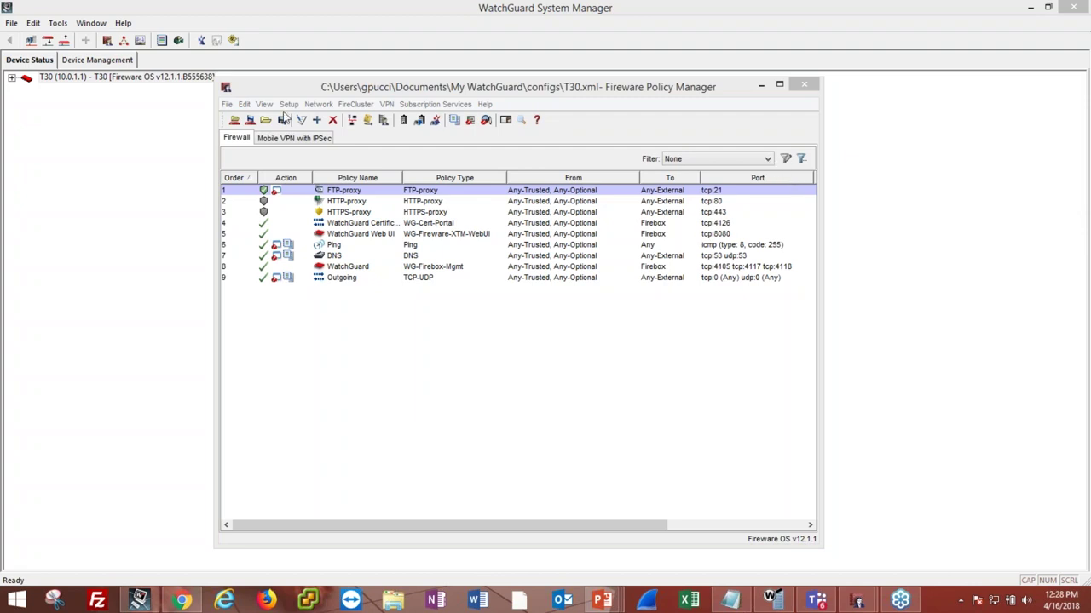
pyautogui.click(289, 104)
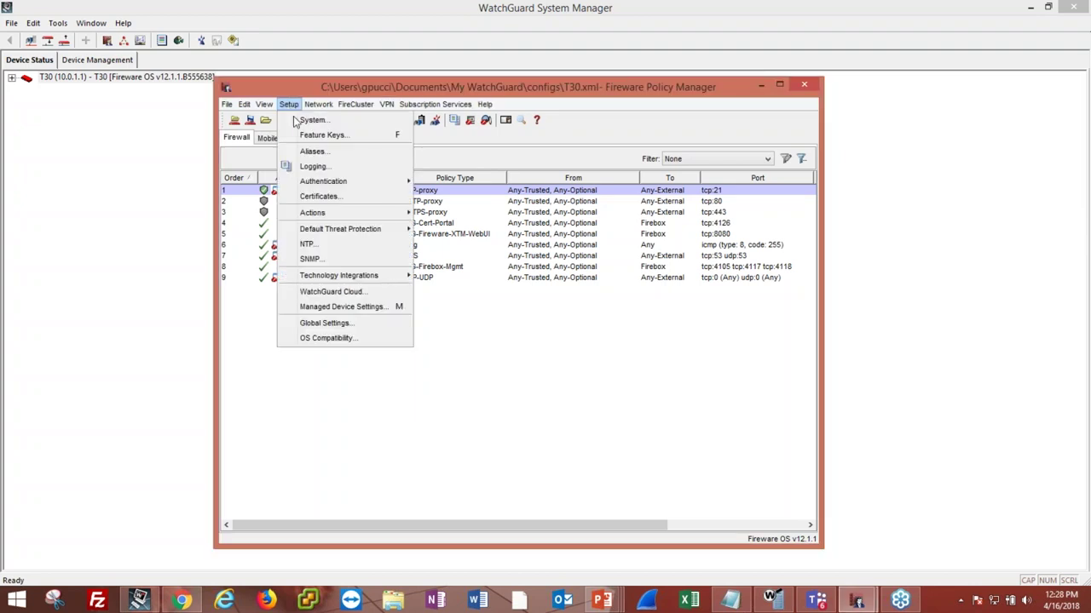
# Review the Firebox-DB, RADIUS, SecurID, LDAP and Active Directory authentication server tabs, then show the Network menu.
pyautogui.moveTo(341, 182)
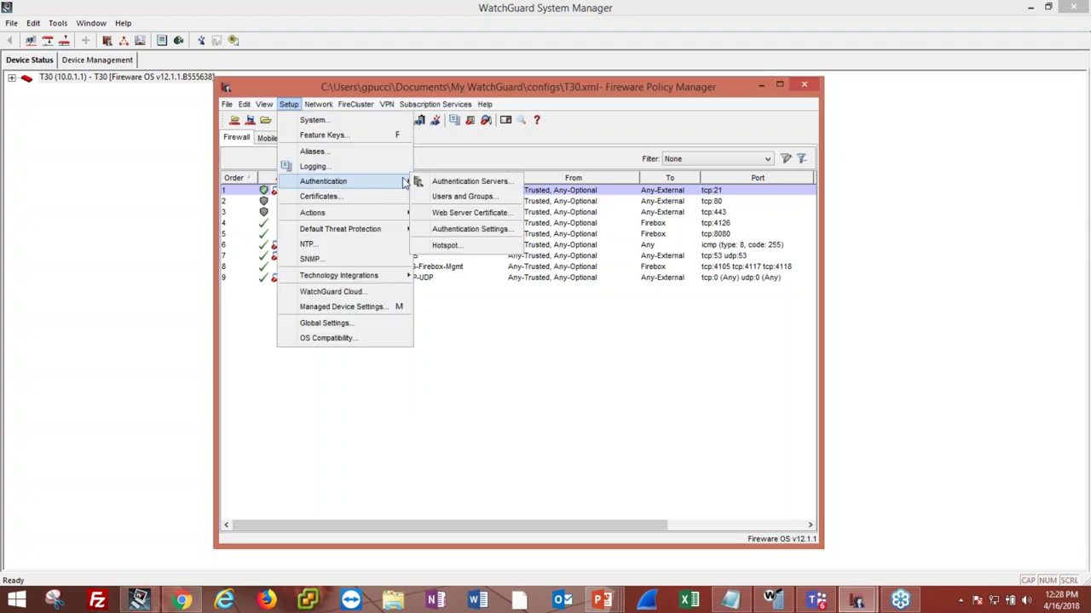
pyautogui.click(473, 182)
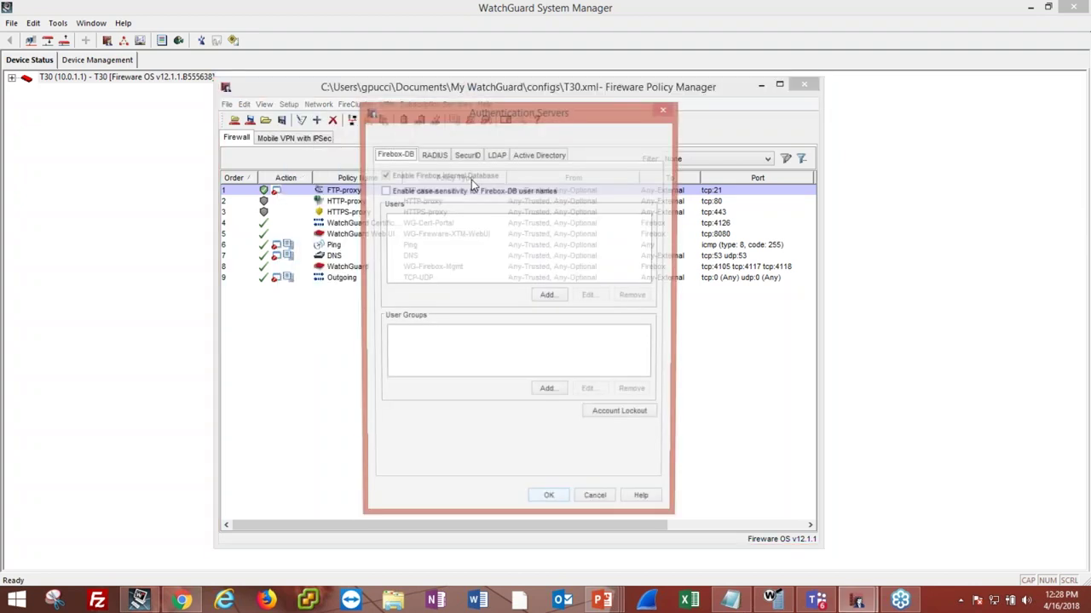
pyautogui.click(436, 158)
pyautogui.click(467, 157)
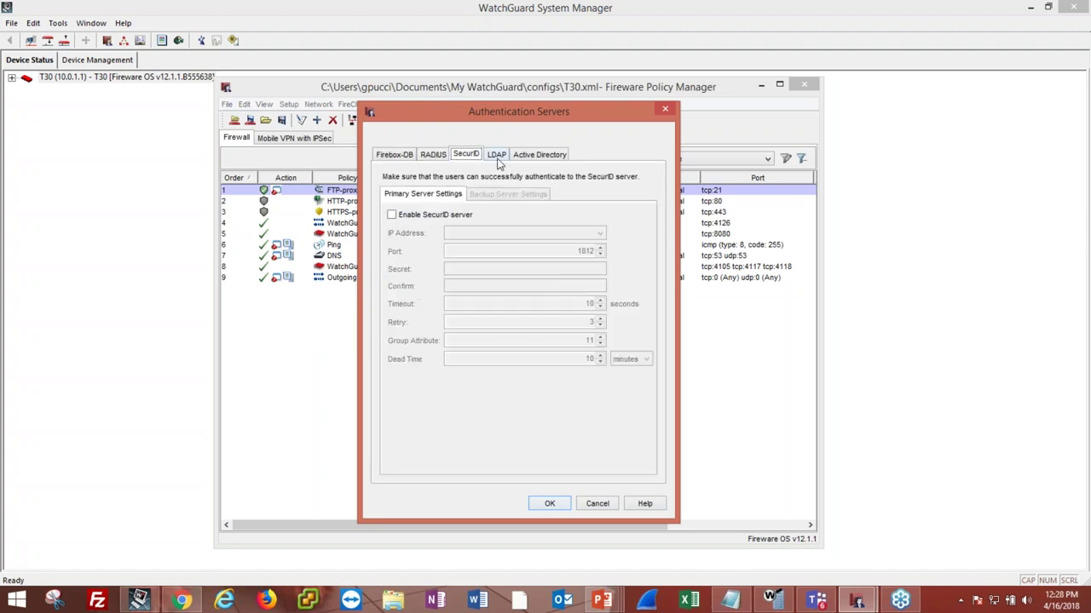
pyautogui.click(498, 158)
pyautogui.click(535, 156)
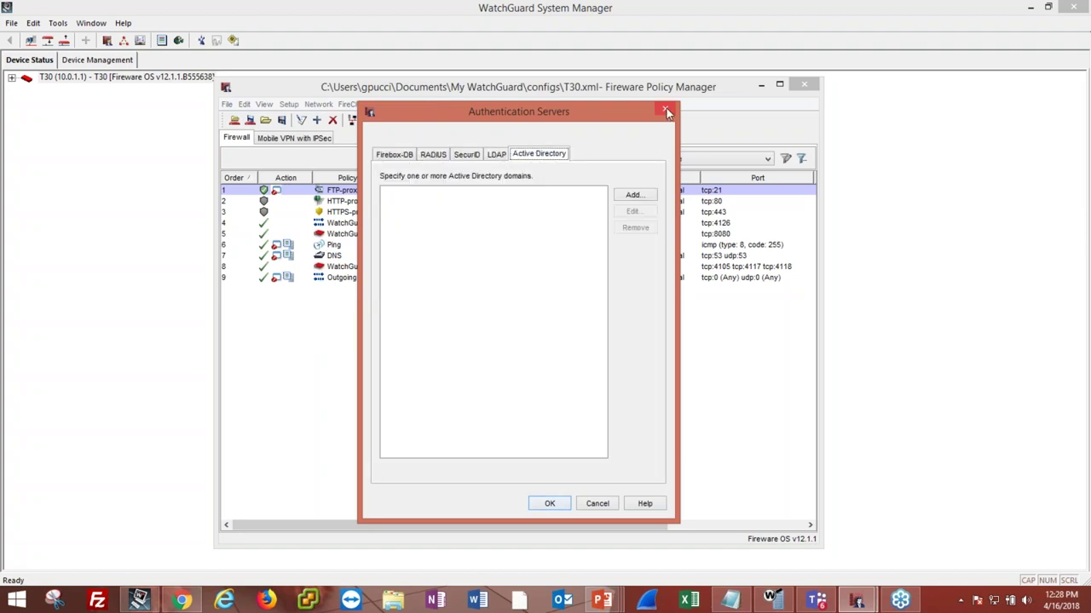
pyautogui.click(666, 111)
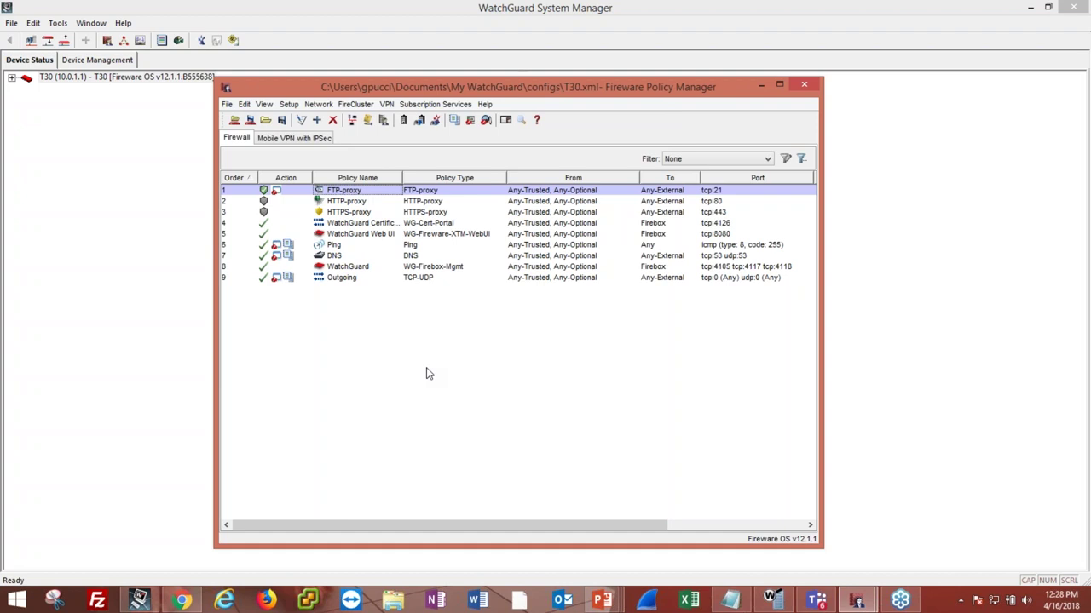
pyautogui.click(317, 104)
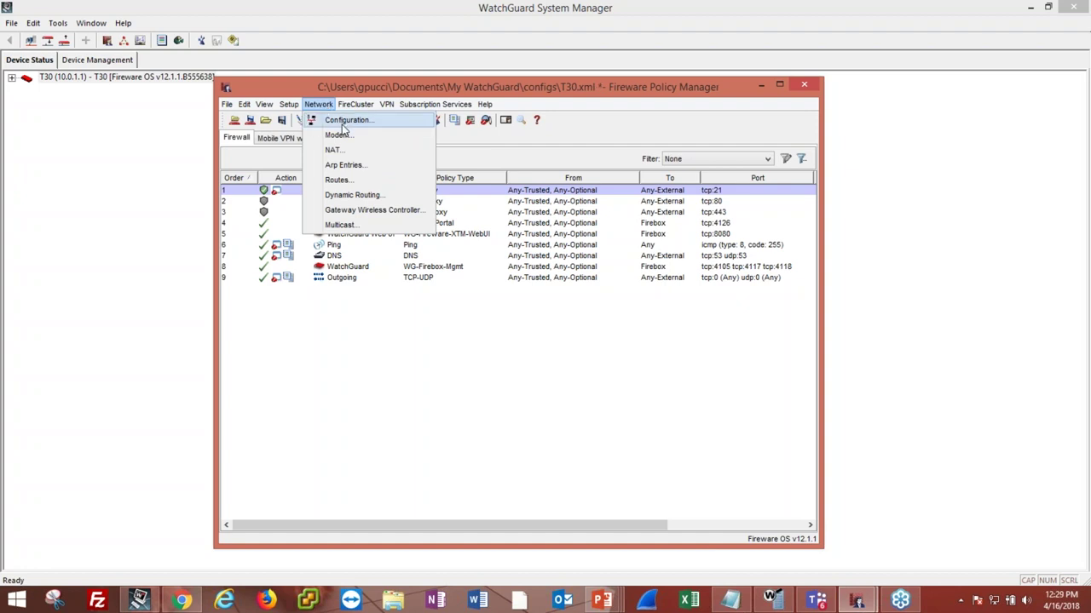
pyautogui.click(344, 126)
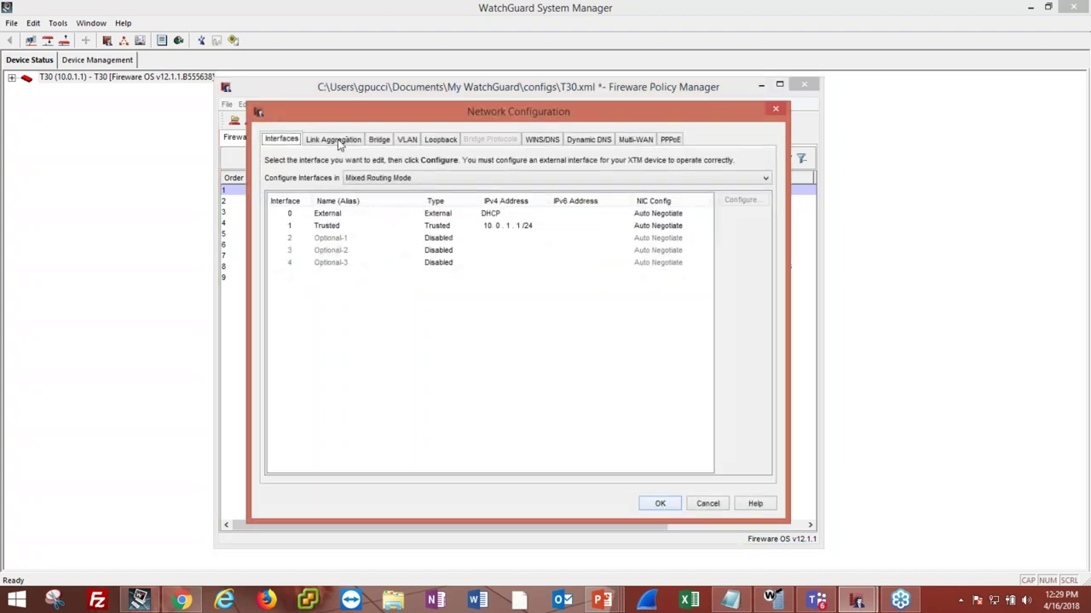
pyautogui.click(775, 111)
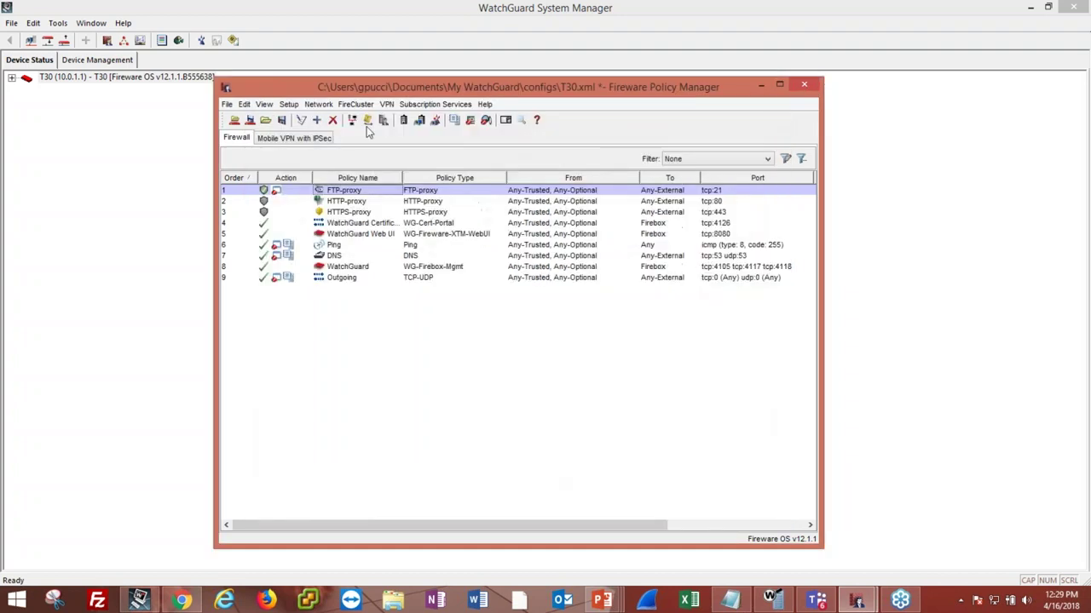
pyautogui.click(356, 104)
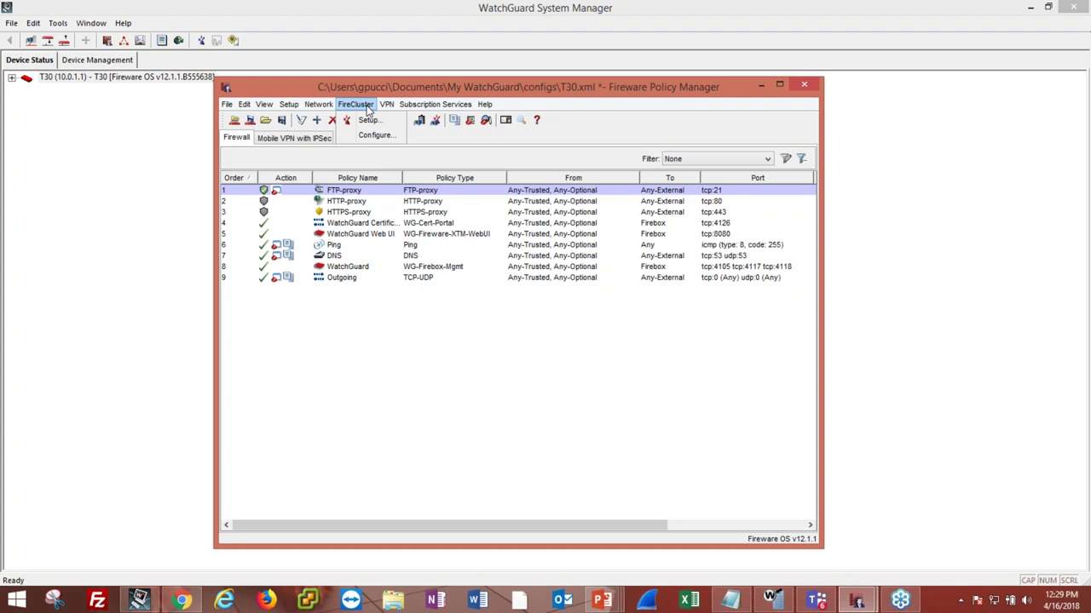
pyautogui.click(436, 397)
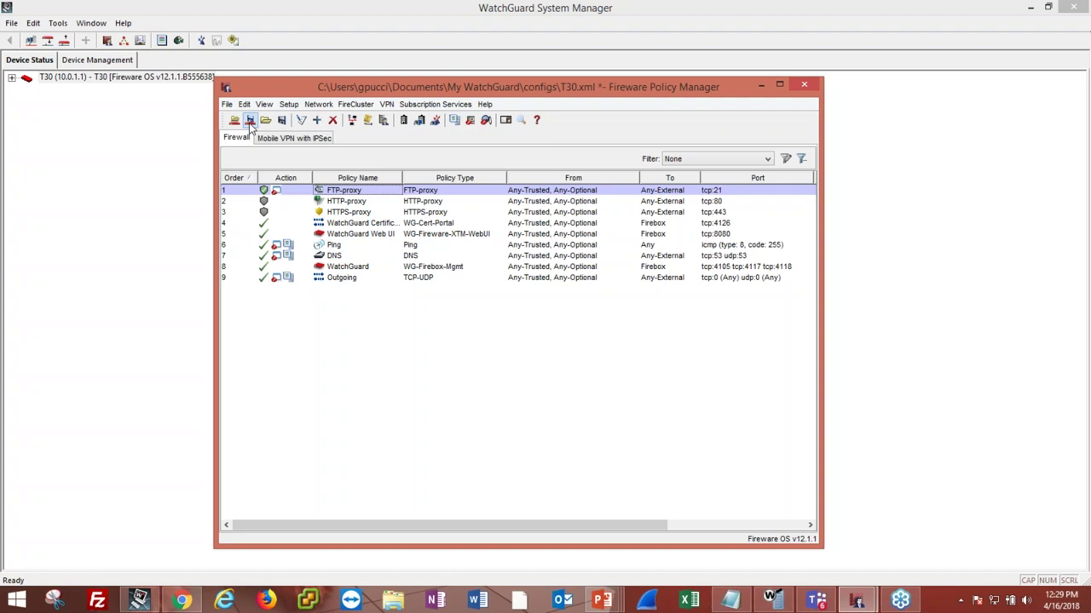
pyautogui.click(249, 123)
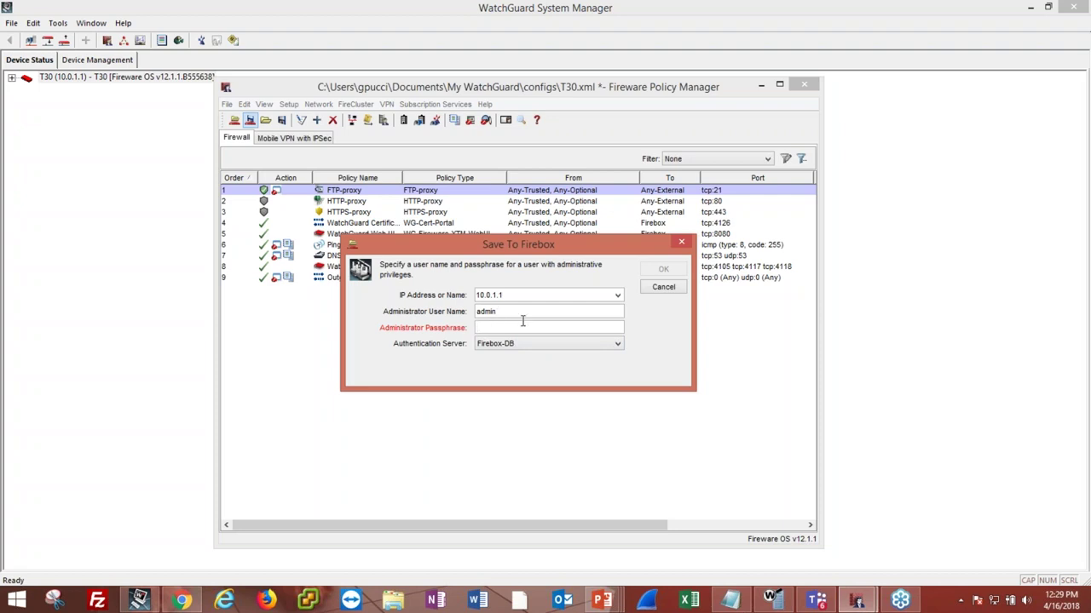
pyautogui.click(682, 245)
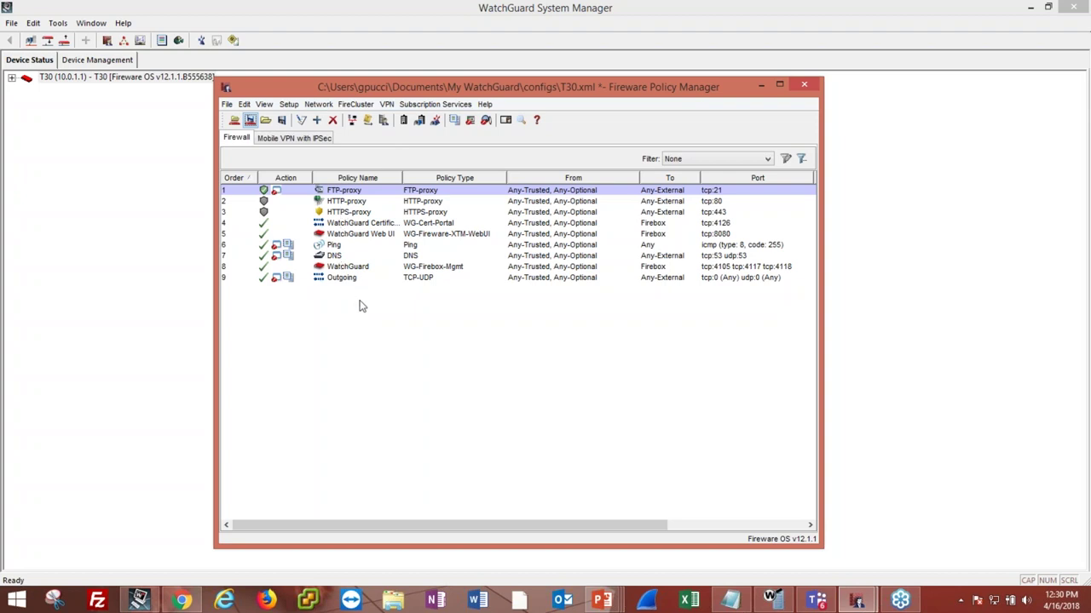
pyautogui.click(805, 86)
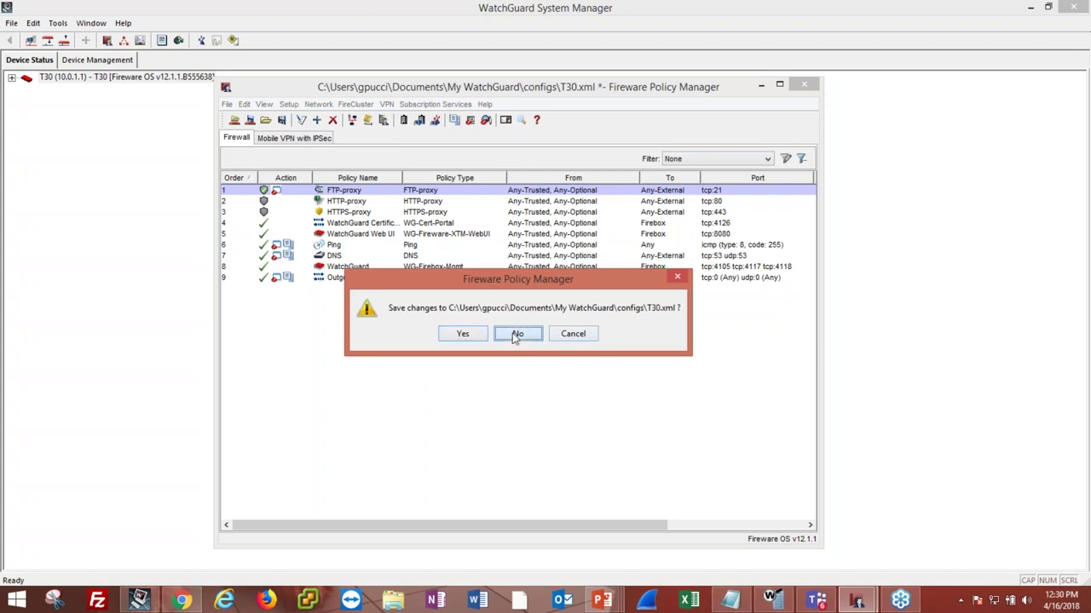
# Decline saving changes to T30.xml so Policy Manager closes without saving.
pyautogui.click(516, 334)
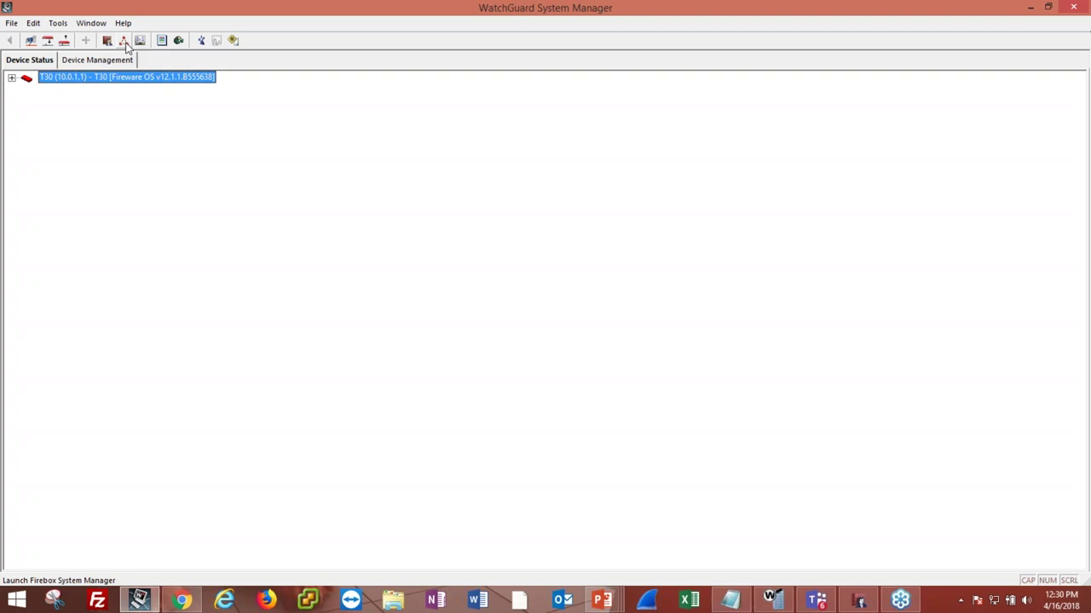
# Launch Firebox System Manager for the T30 and show its Traffic Monitor maximized.
pyautogui.click(124, 42)
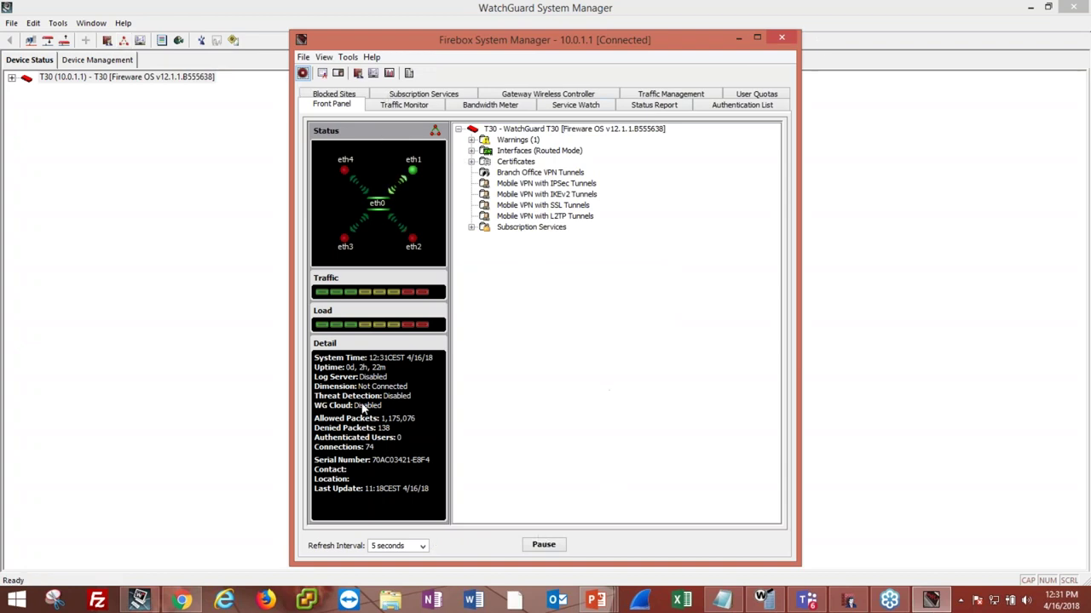
pyautogui.click(393, 112)
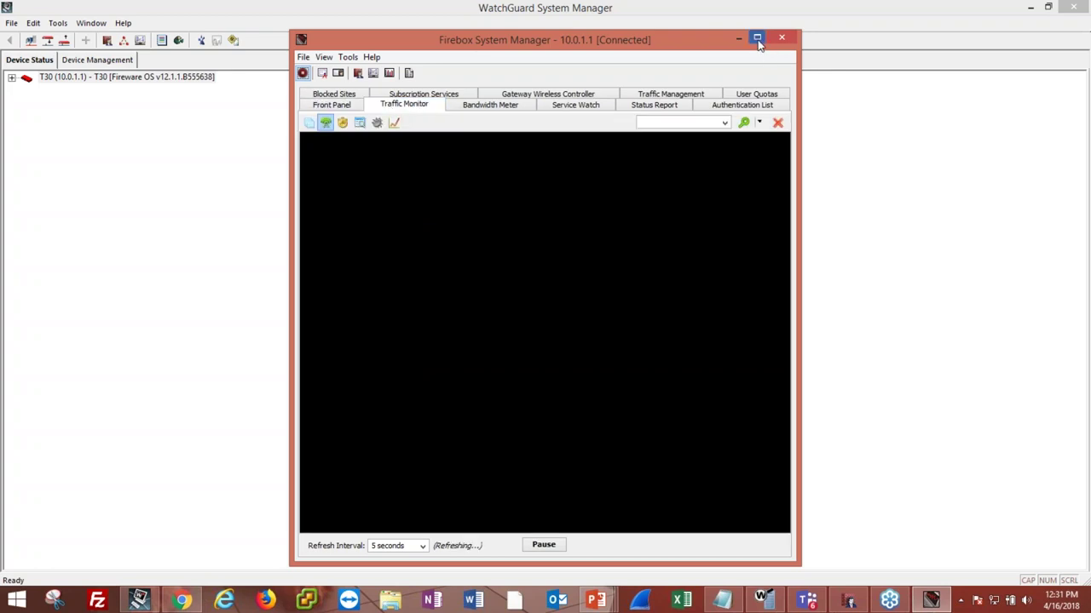
pyautogui.click(757, 39)
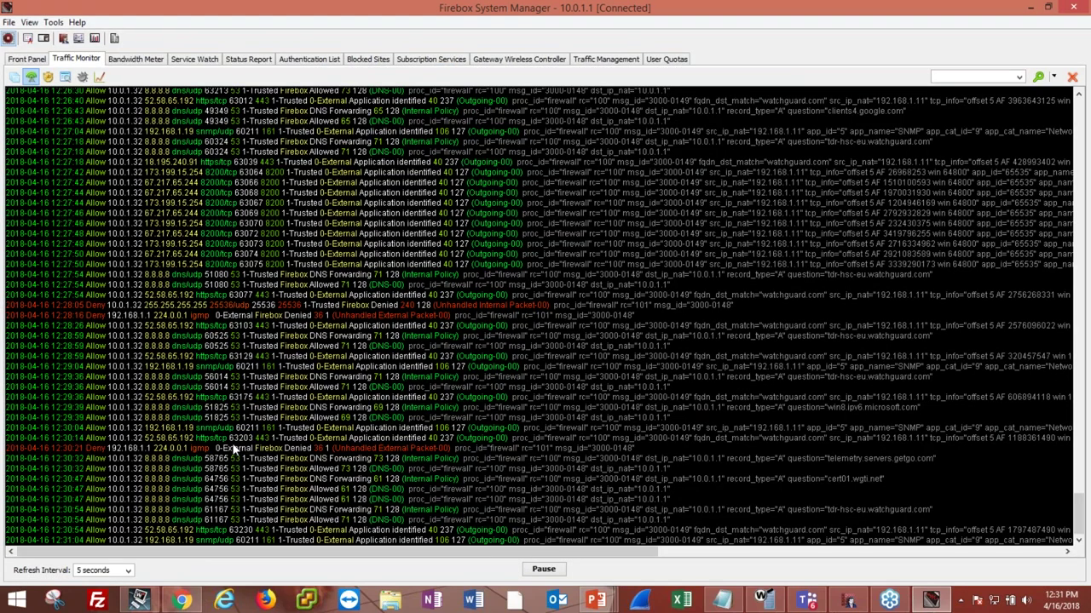
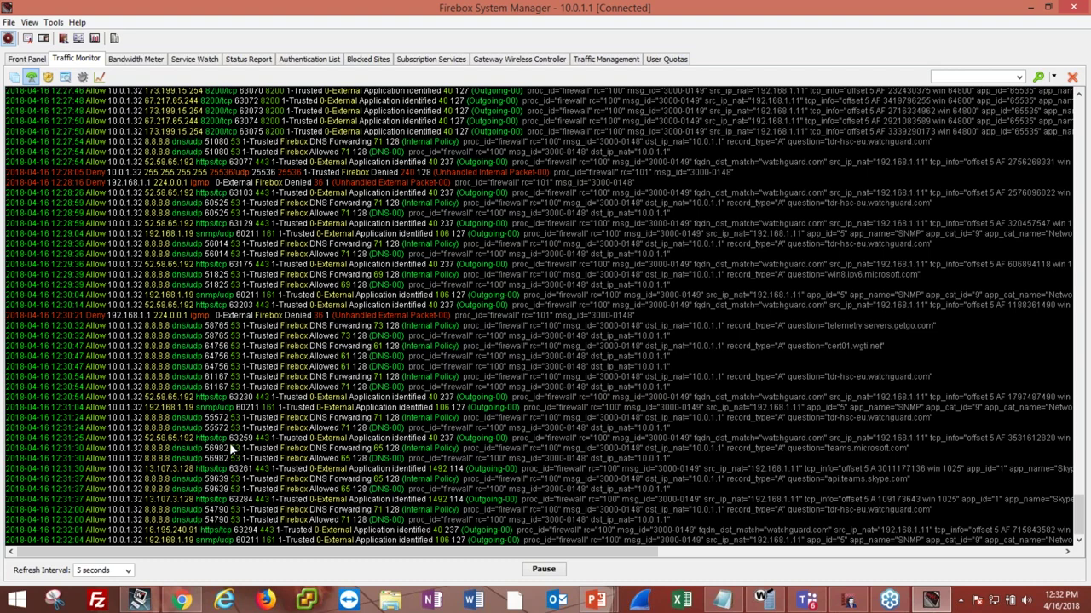
# Show the Bandwidth Meter's Service Watch per-service graph and check its Settings without changes.
pyautogui.click(134, 59)
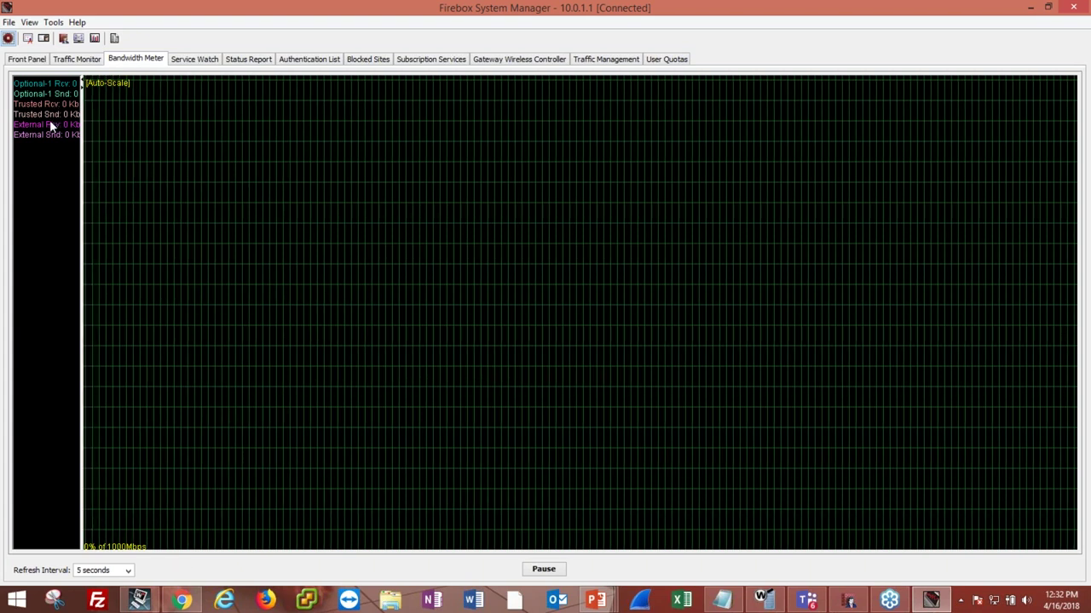
pyautogui.click(195, 60)
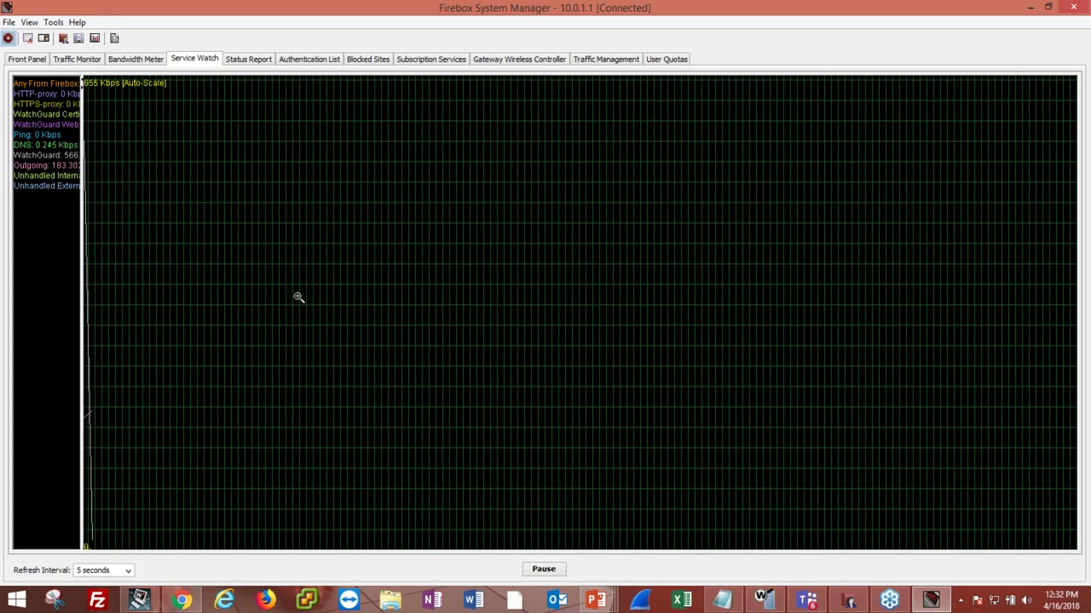
pyautogui.rightClick(298, 297)
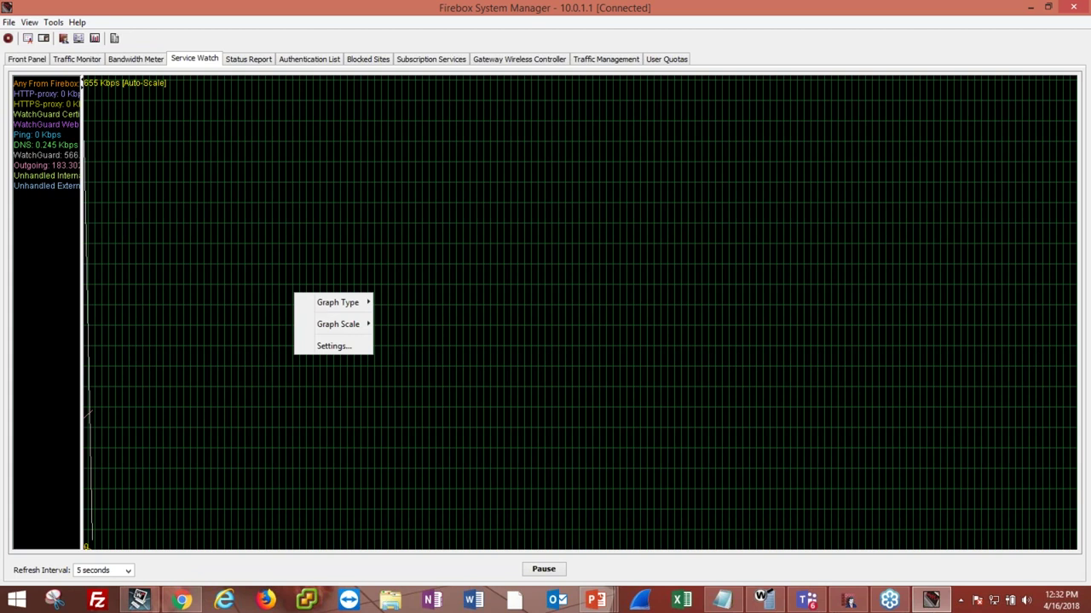
pyautogui.click(333, 346)
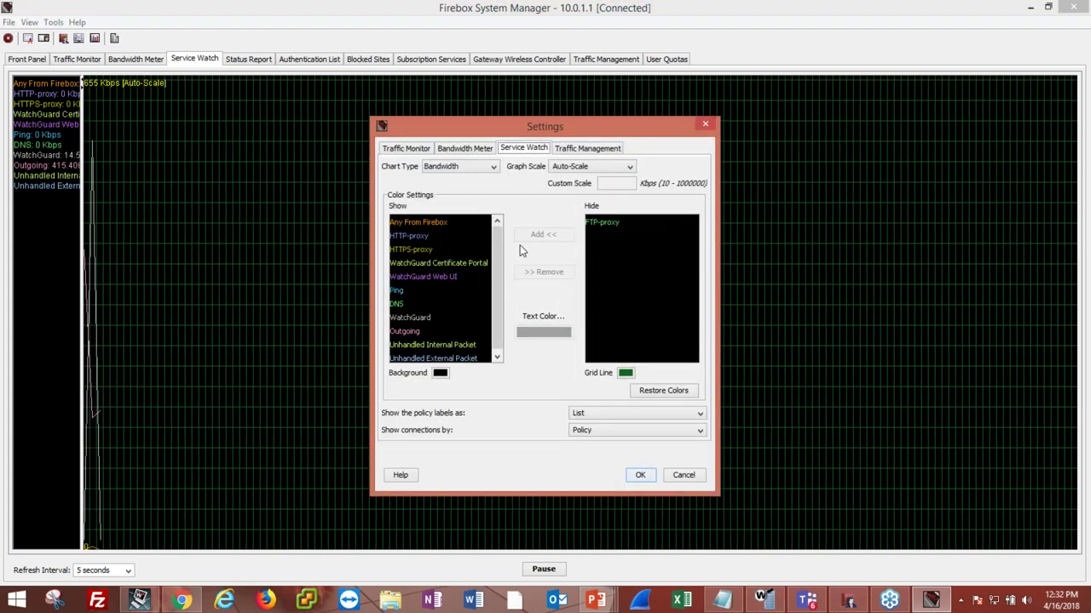
pyautogui.click(707, 126)
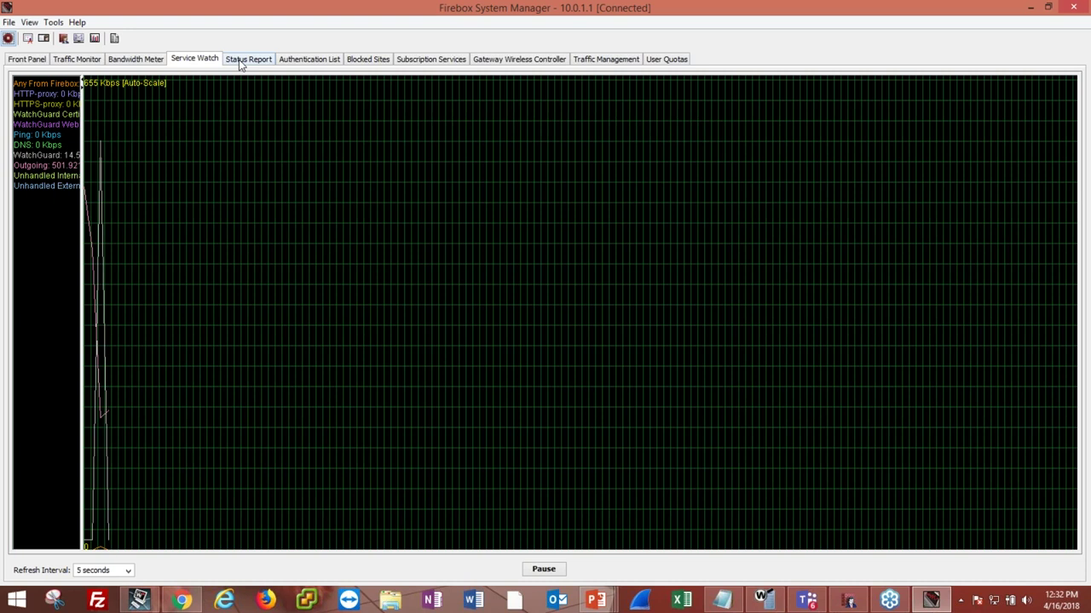
pyautogui.click(239, 64)
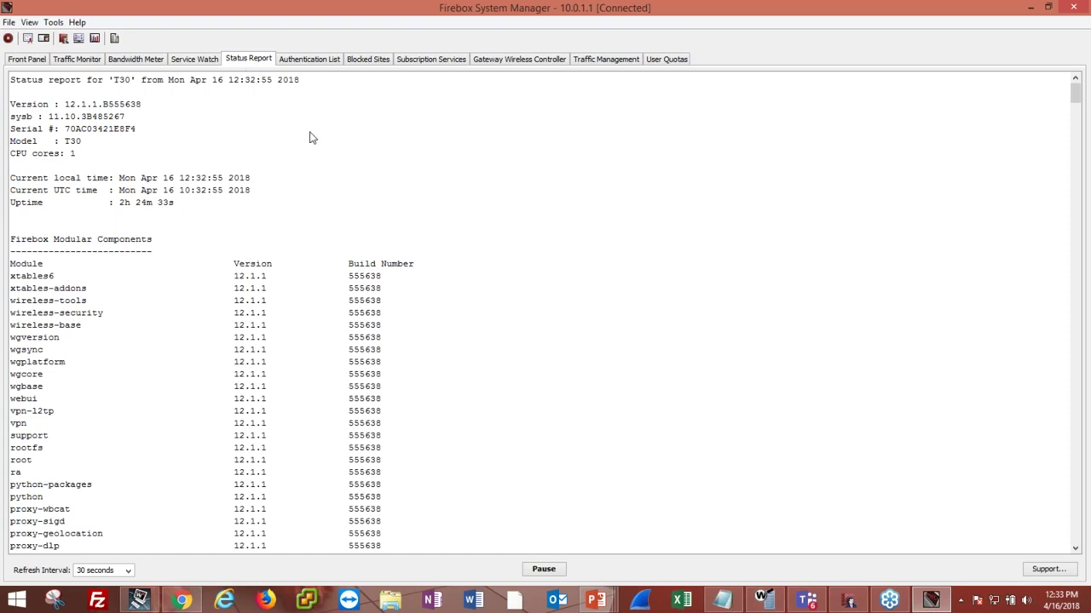
# Browse the authentication, blocked sites, subscription, wireless, traffic and quota views, then return to Traffic Monitor.
pyautogui.click(304, 65)
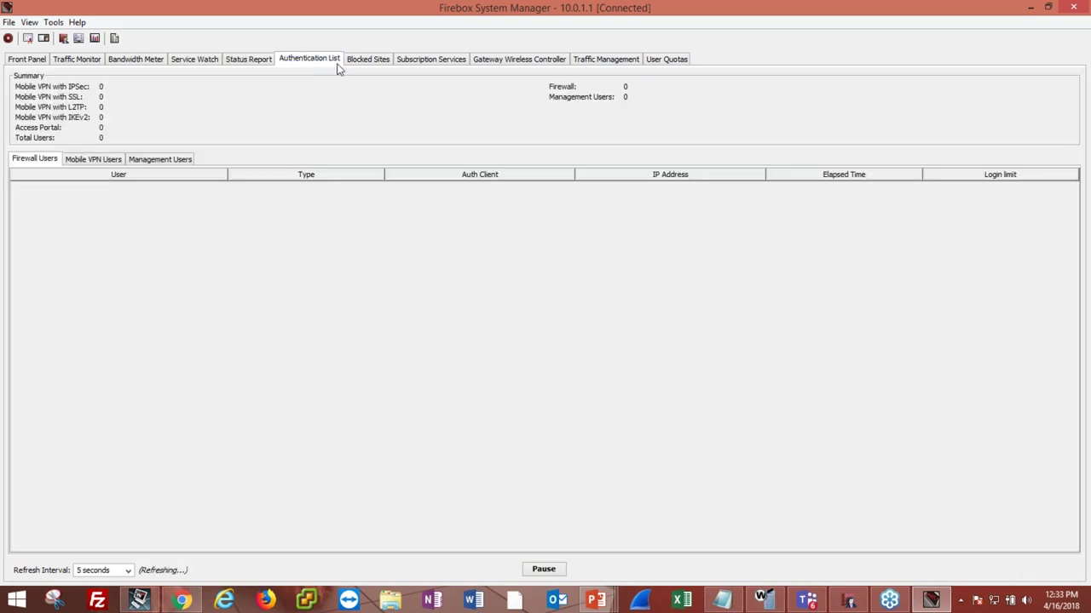
pyautogui.click(367, 61)
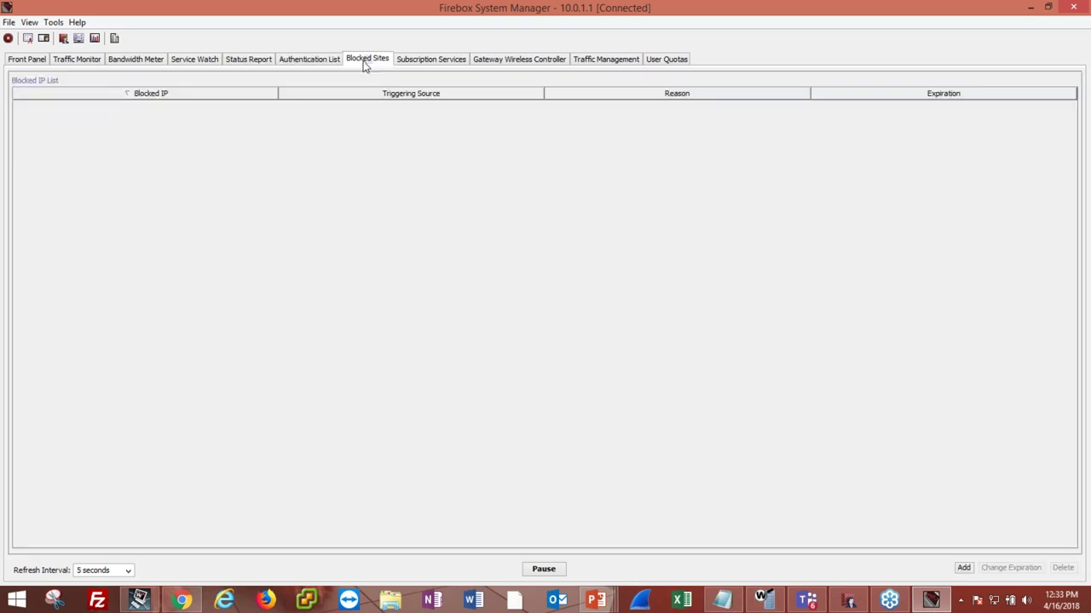
pyautogui.click(438, 61)
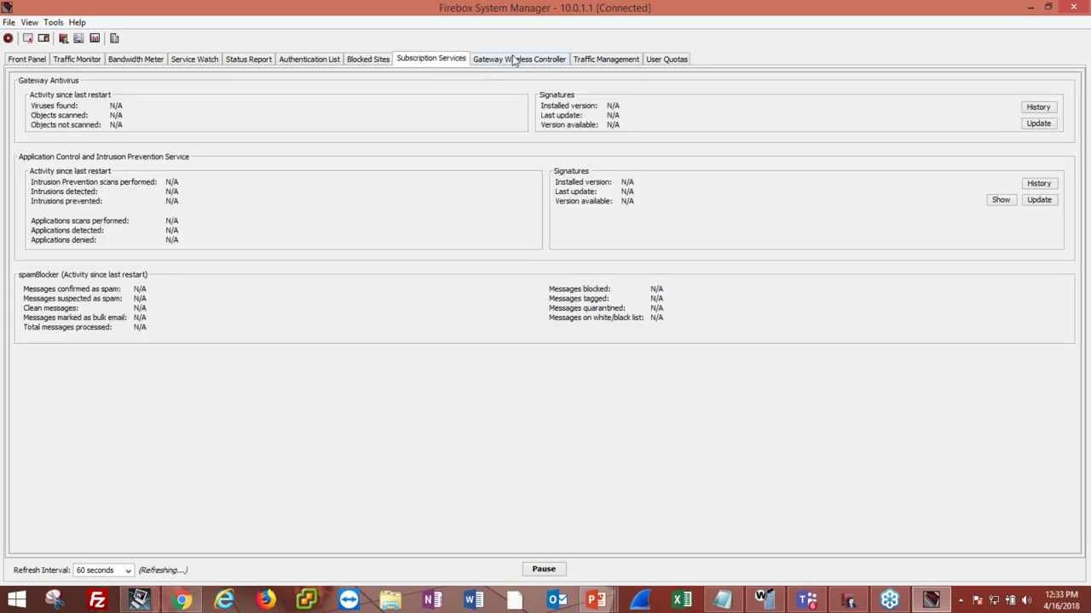
pyautogui.click(518, 59)
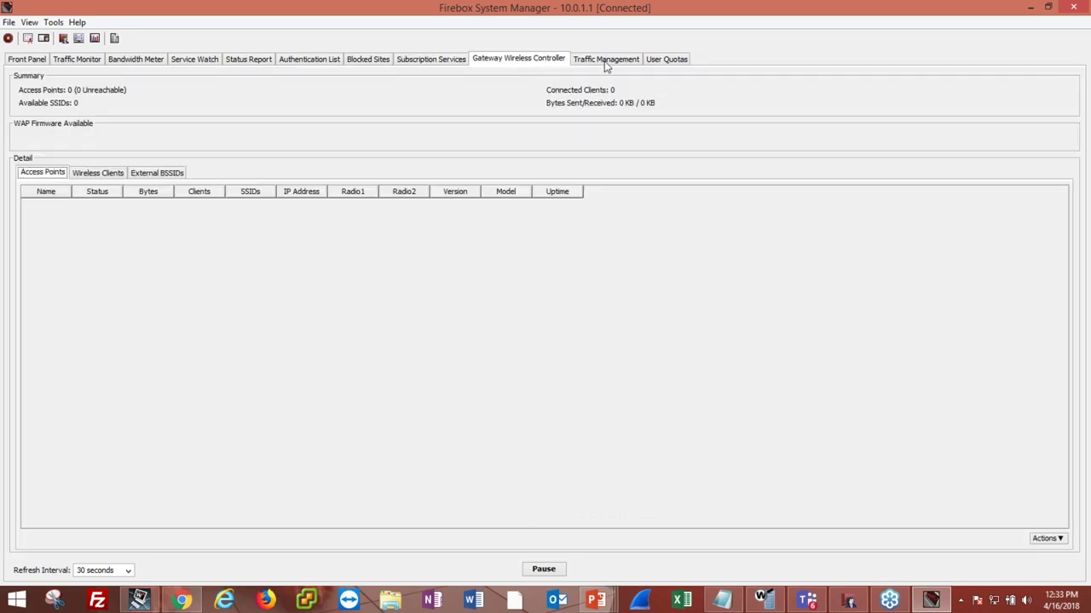
pyautogui.click(604, 62)
pyautogui.click(666, 61)
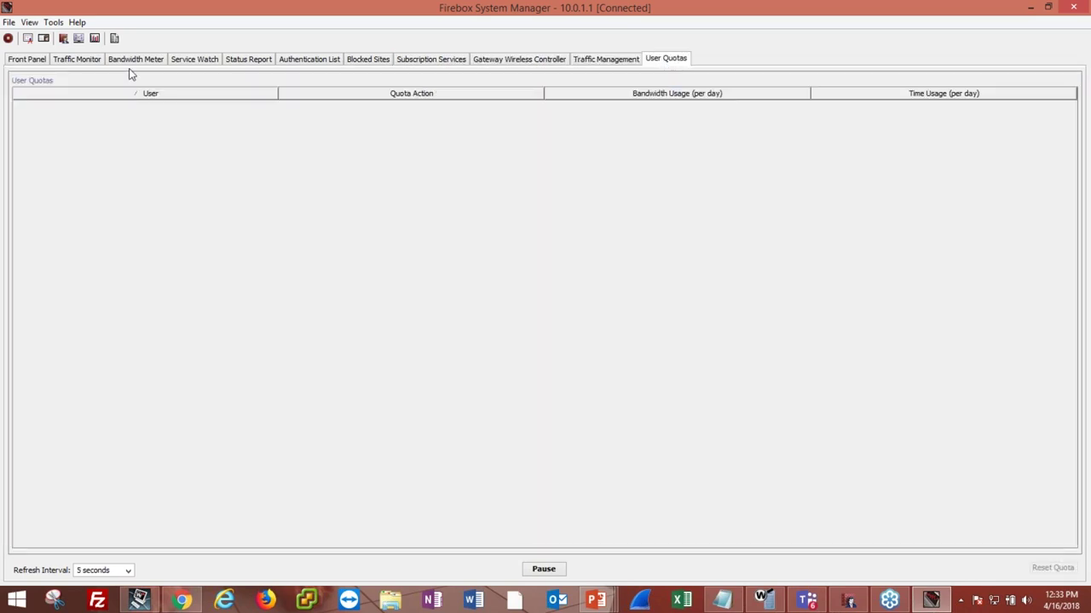
pyautogui.click(76, 61)
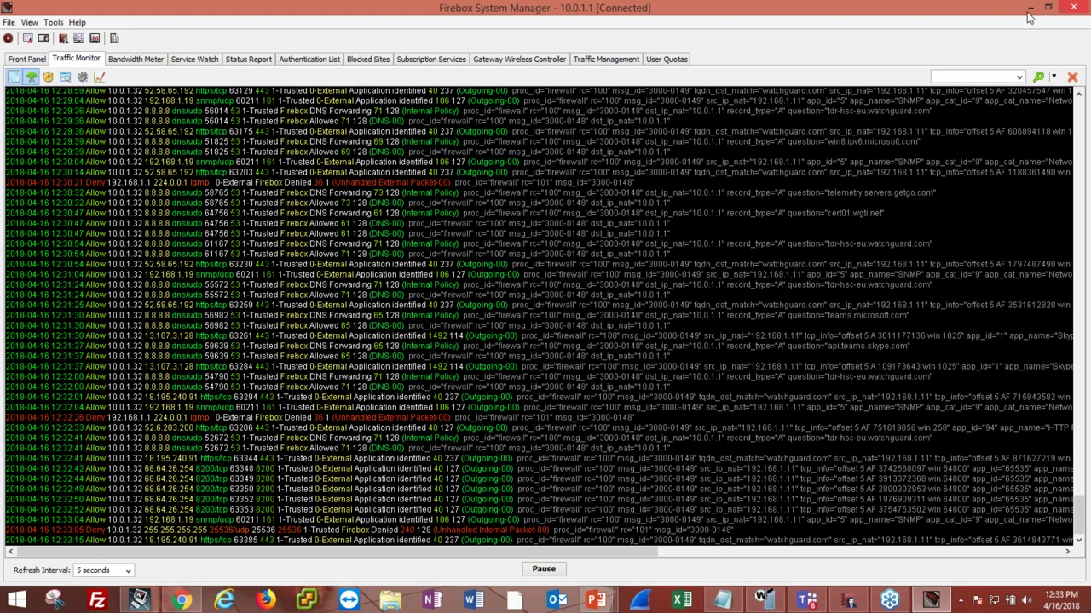
# Move aside and close Firebox System Manager, then disconnect from the T30 device.
pyautogui.moveTo(988, 11); pyautogui.dragTo(852, 61)
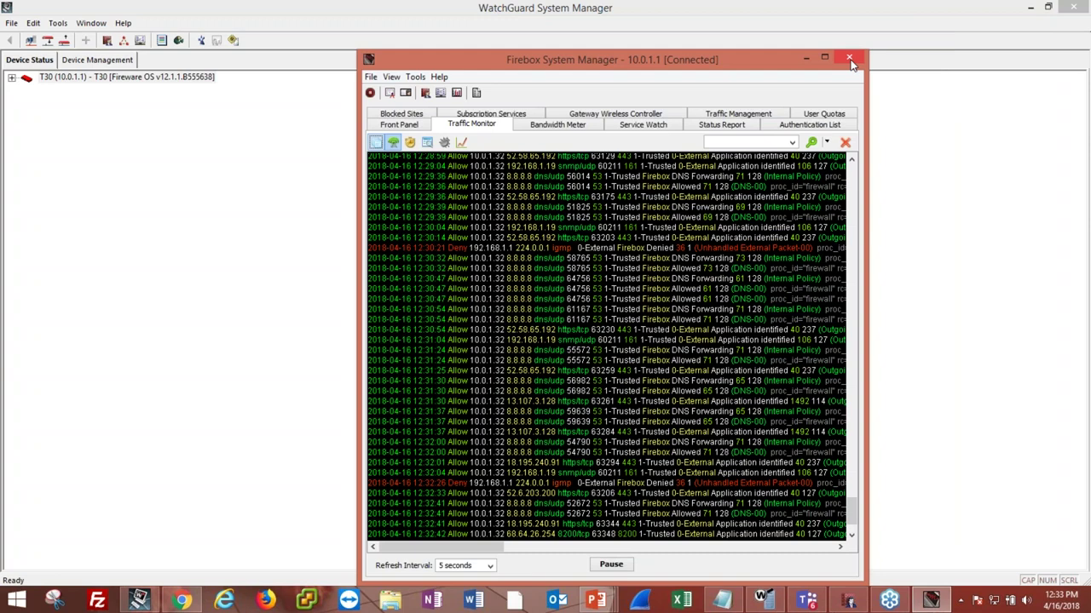
pyautogui.click(849, 59)
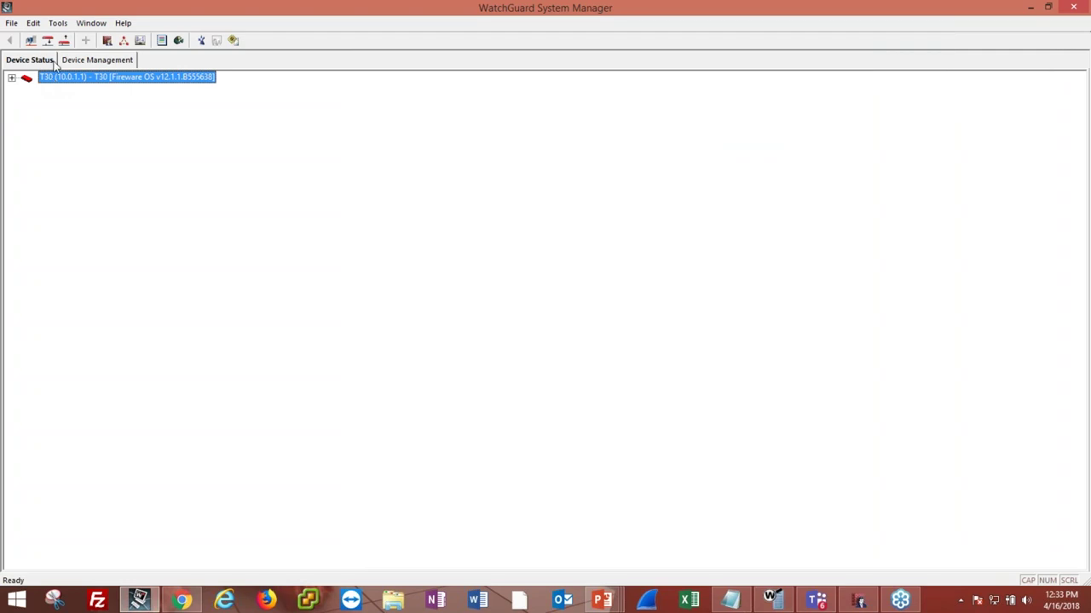
pyautogui.click(64, 40)
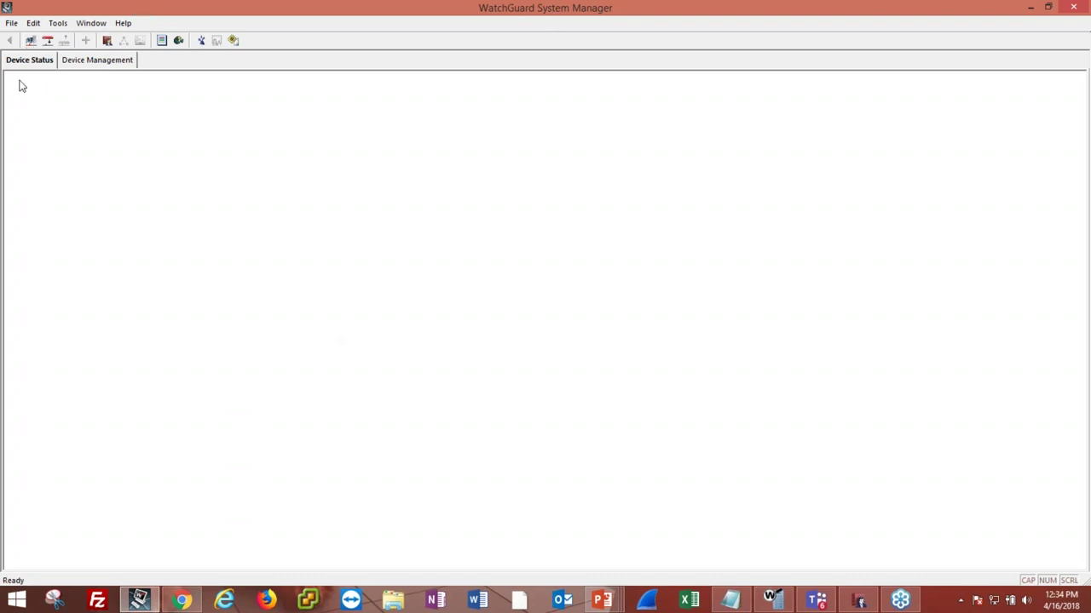
pyautogui.click(48, 40)
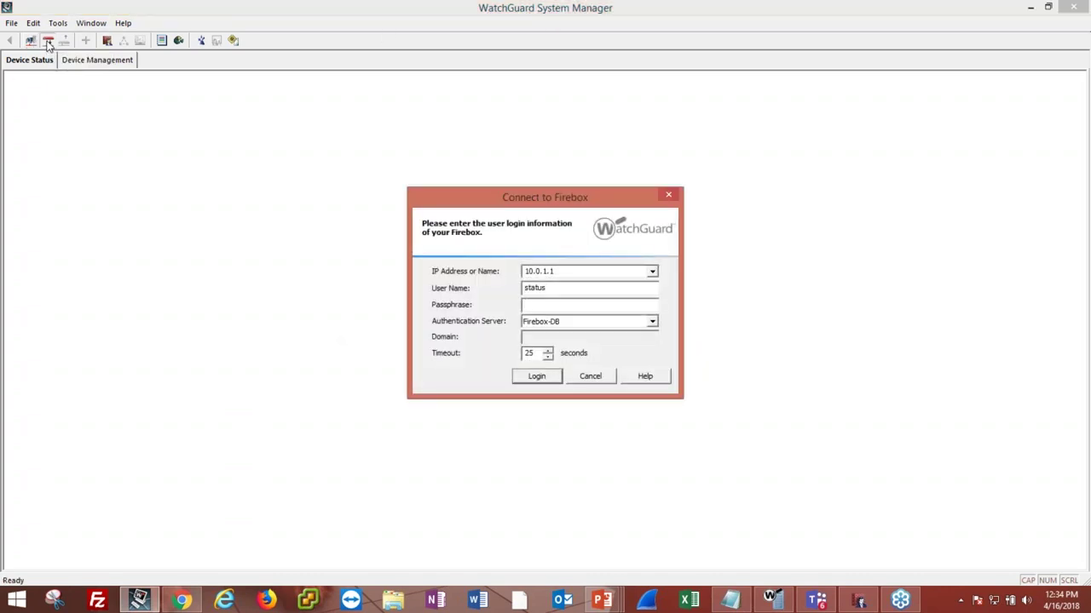
# Skip the Firebox login and log in to Management Server 10.0.1.32 with its passphrase.
pyautogui.click(670, 193)
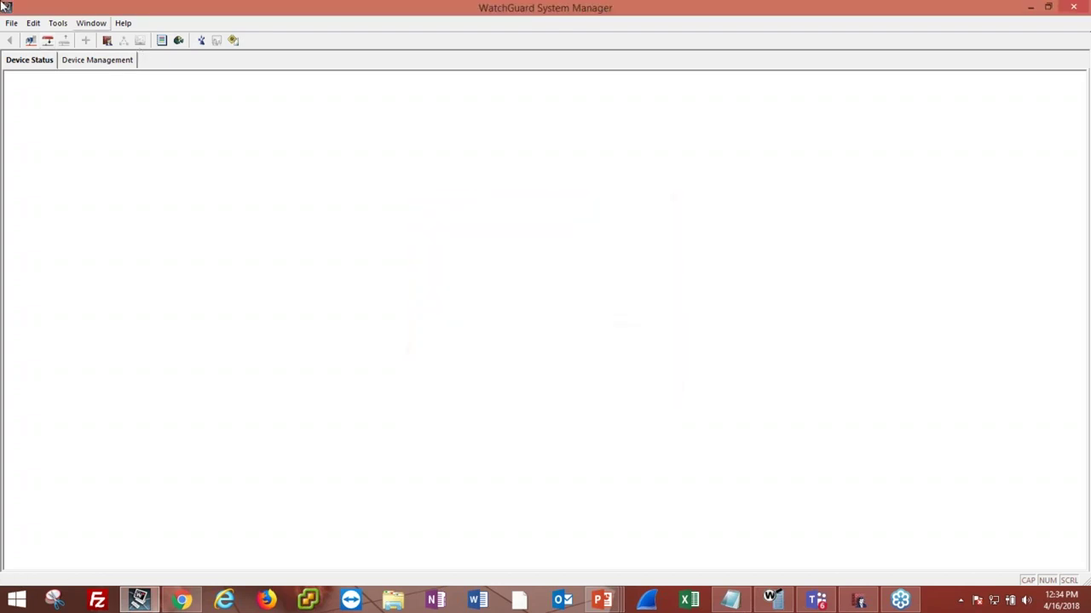
pyautogui.click(30, 40)
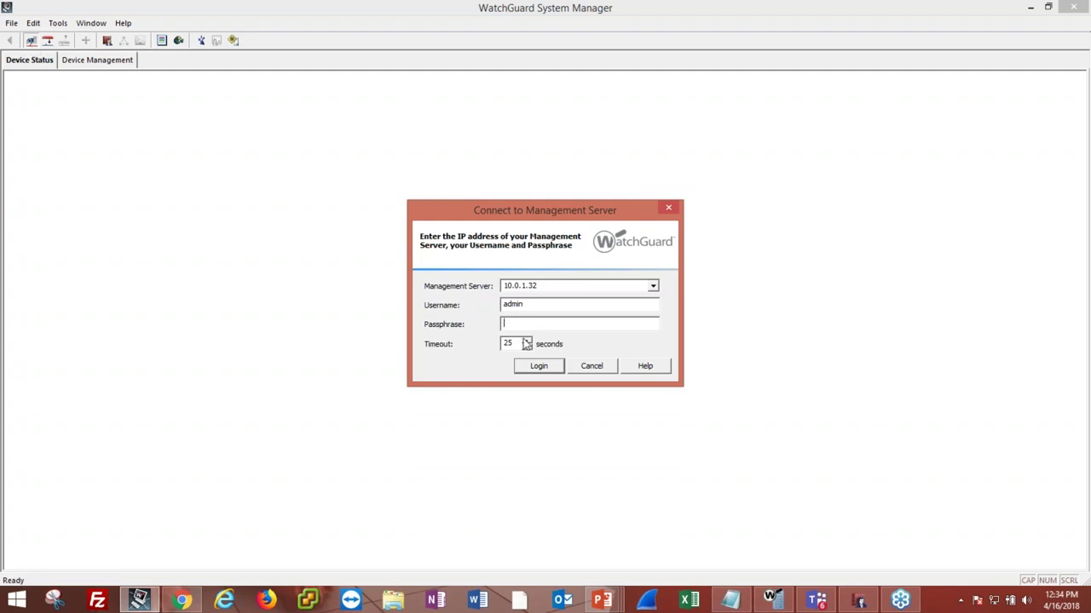
pyautogui.write('*********')
pyautogui.press('Return')
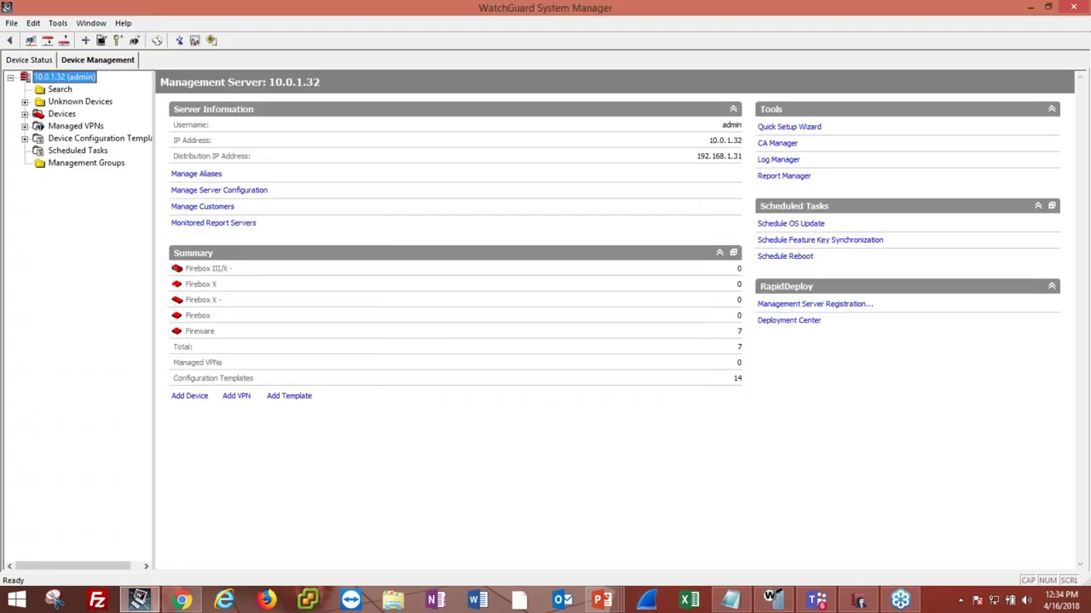
# Expand Devices and view GRUPPO2, Gruppo4, Gruppo_1, WG-Gruppo7 and xtmgruppo3, ending on GRUPPO2.
pyautogui.click(25, 113)
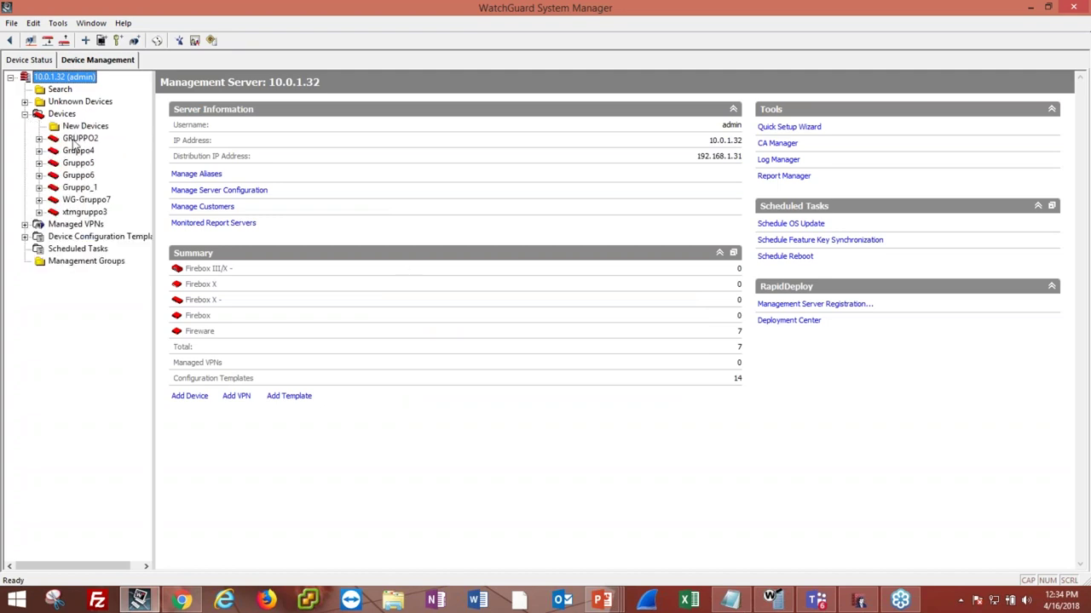
pyautogui.click(76, 140)
pyautogui.click(79, 149)
pyautogui.click(79, 186)
pyautogui.click(86, 199)
pyautogui.click(84, 212)
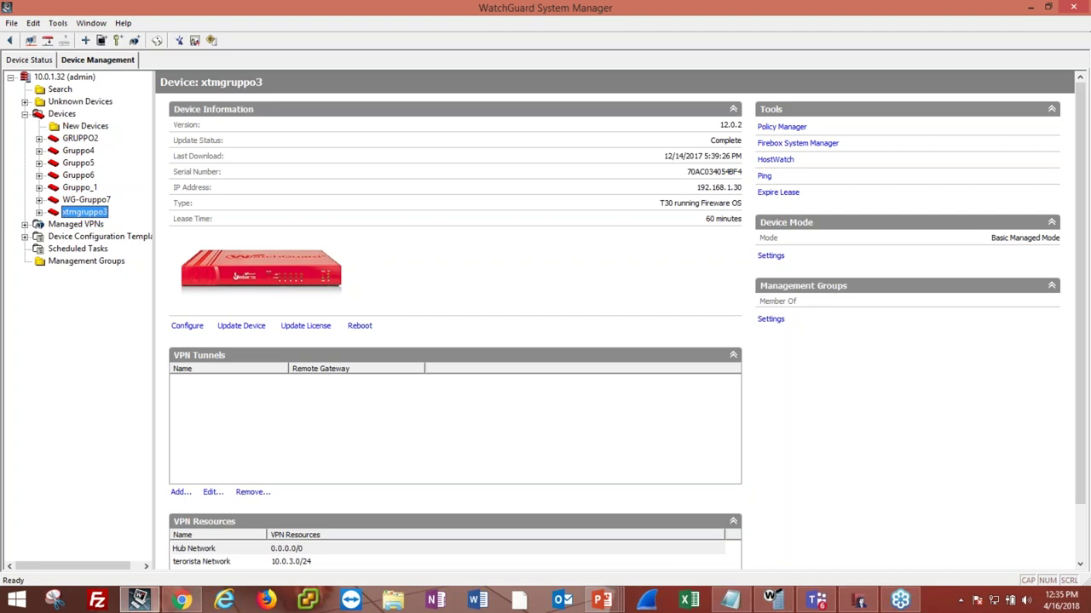
pyautogui.click(73, 137)
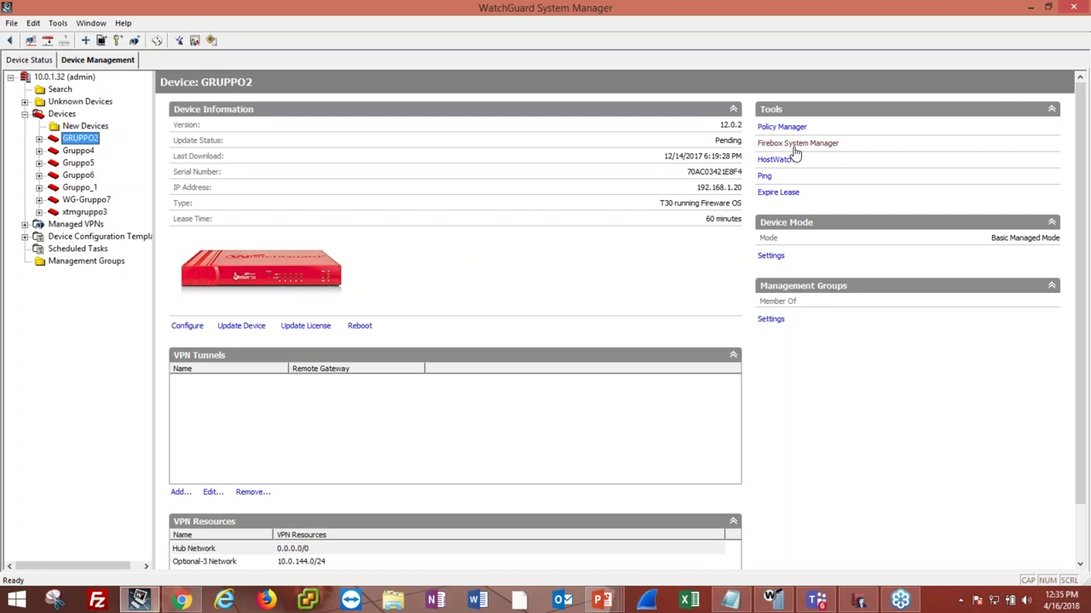
# Browse Gruppo5, Gruppo4 and GRUPPO2 details, then start and cancel a Gruppo5–Gruppo_1 VPN.
pyautogui.click(73, 161)
pyautogui.click(71, 150)
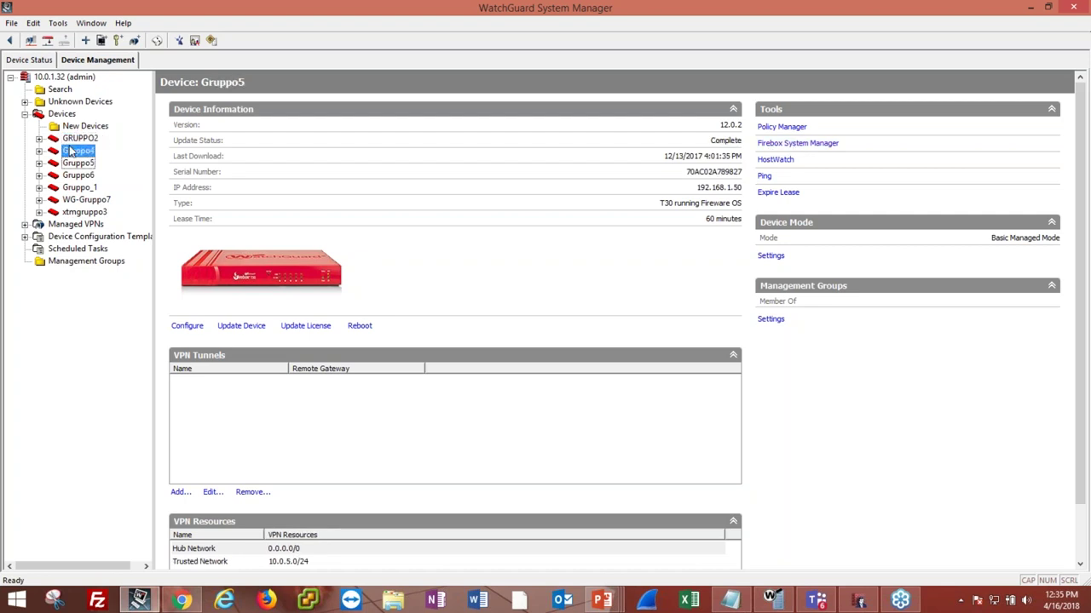
pyautogui.click(73, 138)
pyautogui.click(71, 150)
pyautogui.click(74, 164)
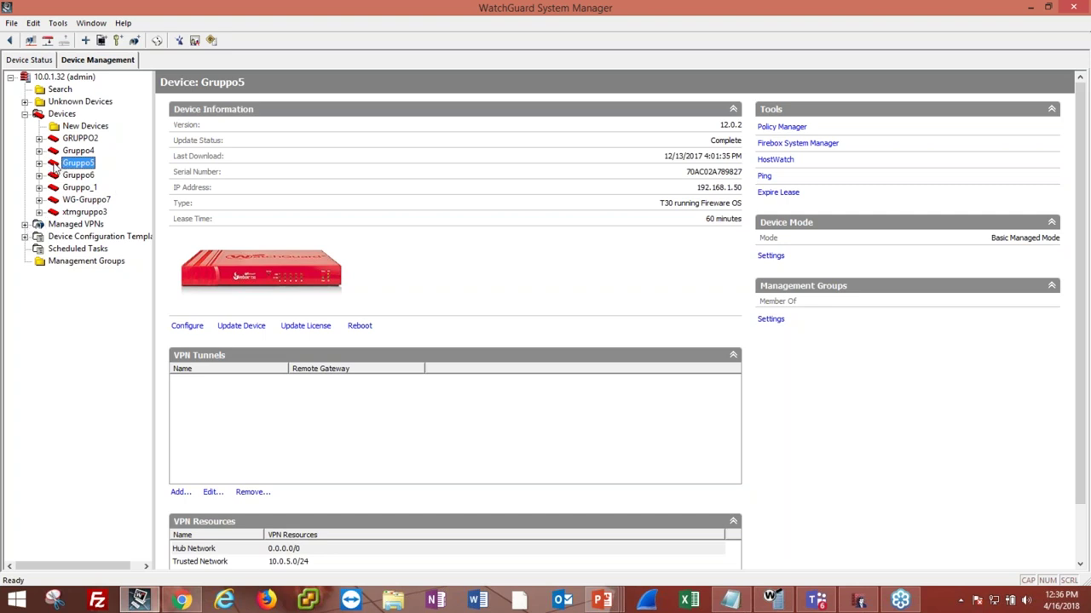
pyautogui.moveTo(55, 166); pyautogui.dragTo(56, 187)
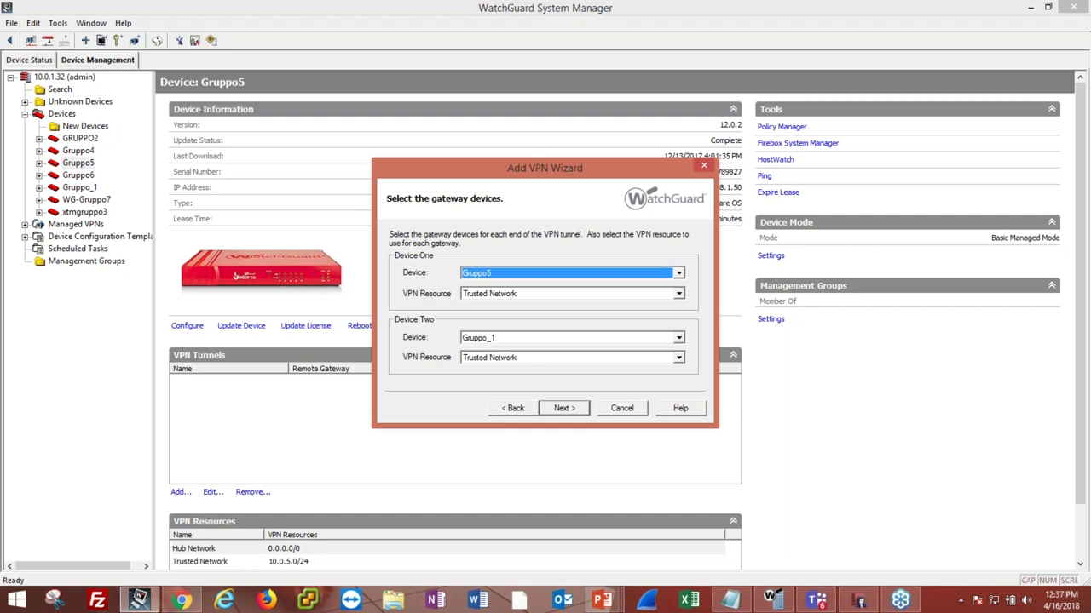
pyautogui.click(622, 408)
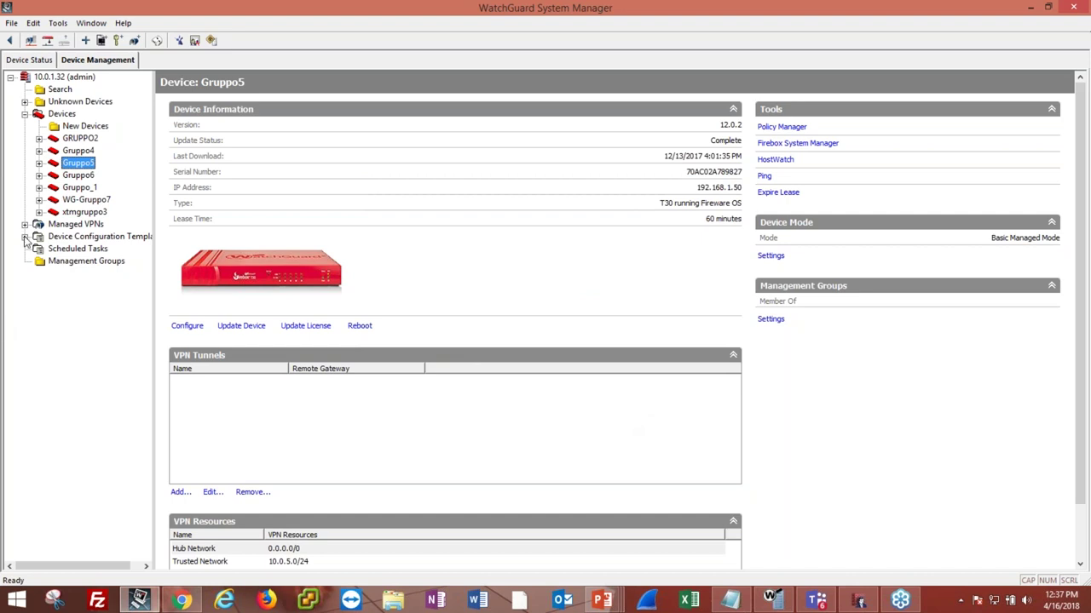
# Expand the Fireware 12.0 or higher templates folder and insert a new device configuration template.
pyautogui.click(25, 237)
pyautogui.click(39, 262)
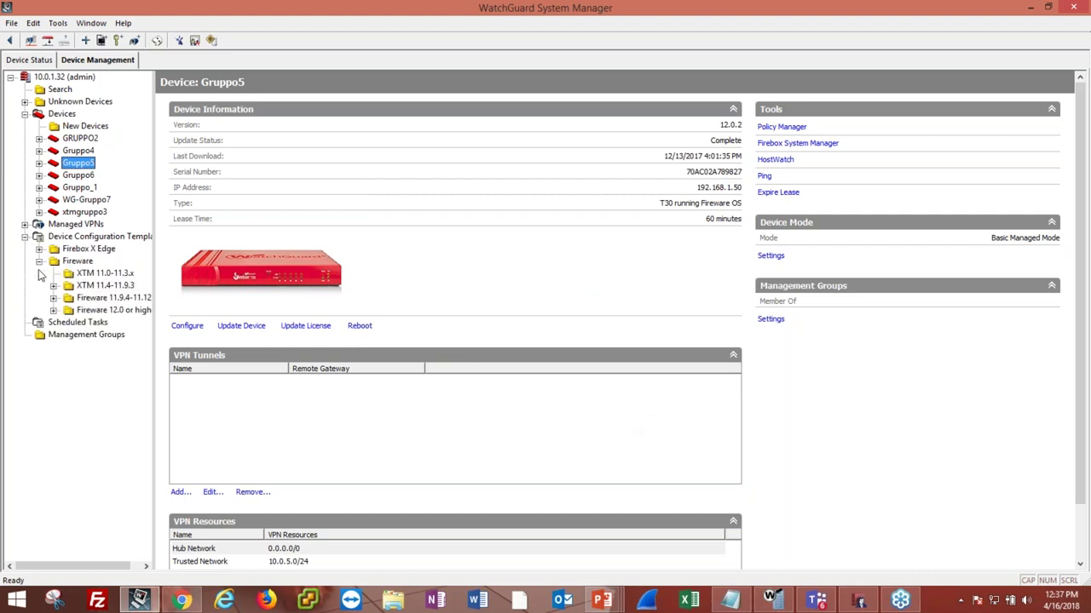
pyautogui.click(54, 310)
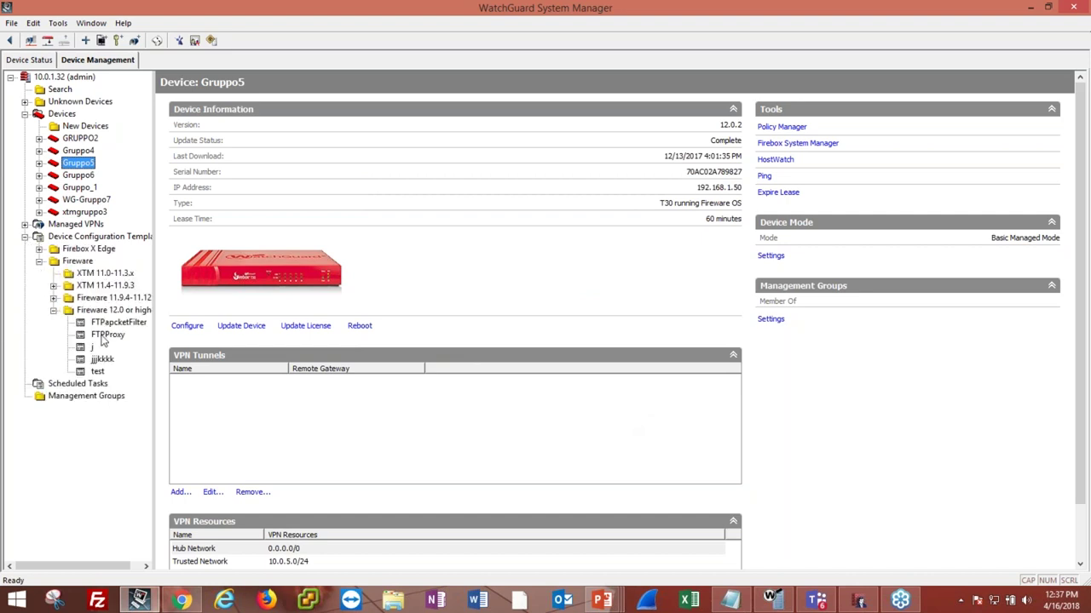
pyautogui.click(72, 312)
pyautogui.rightClick(72, 312)
pyautogui.click(137, 320)
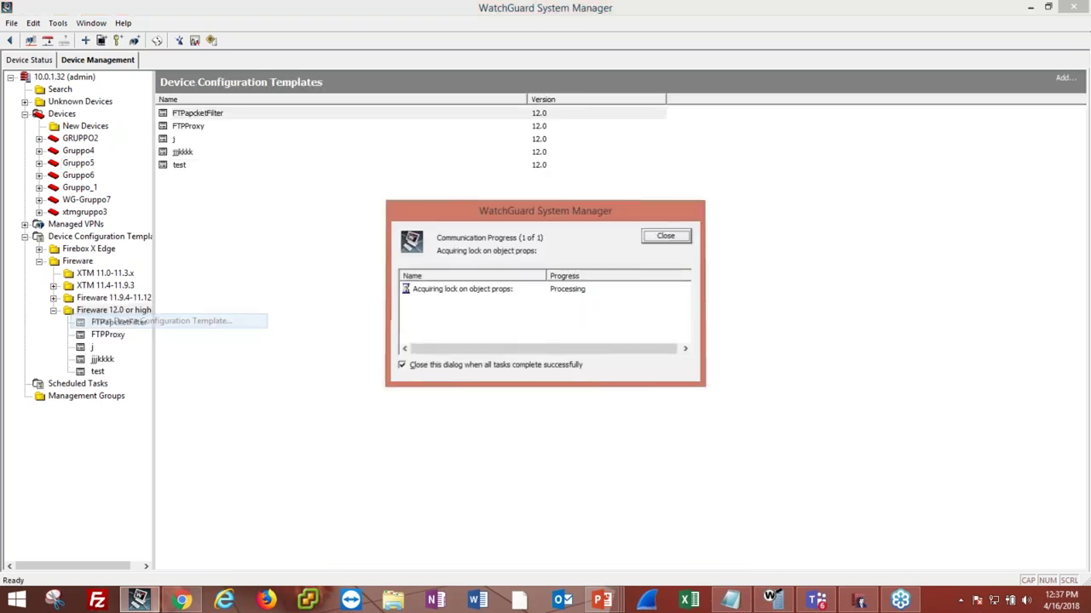
# Name the new template test1 after 'test' turns out to be already in use.
pyautogui.click(613, 281)
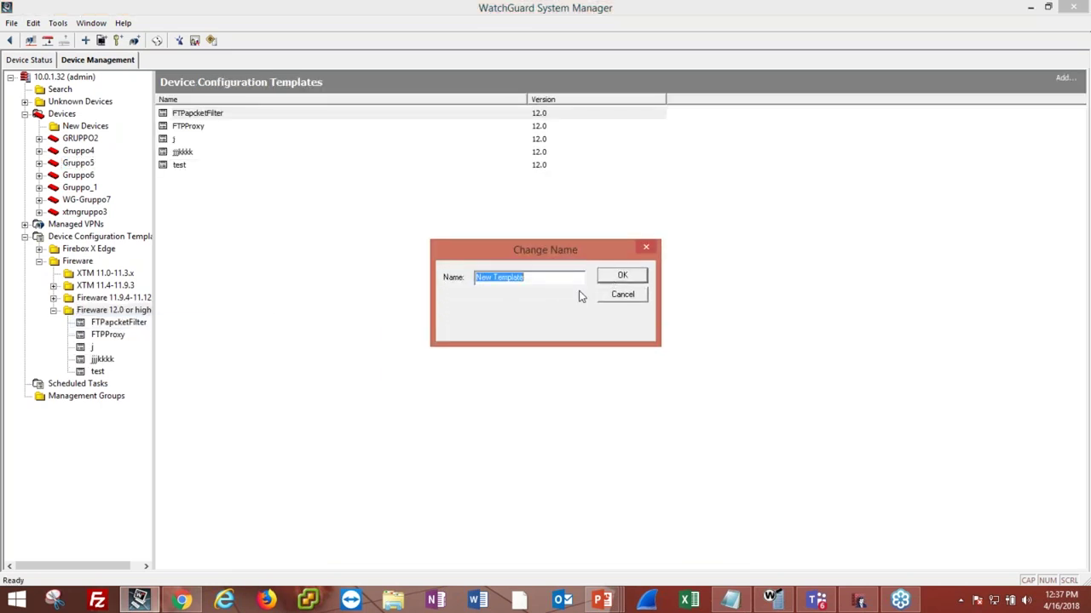
pyautogui.write('test')
pyautogui.press('Return')
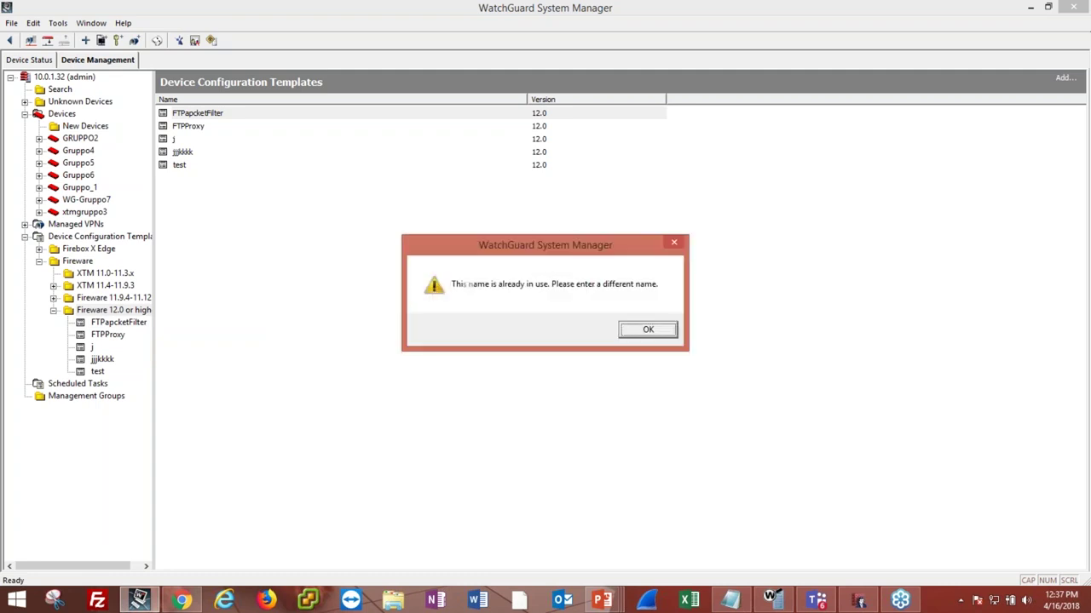
pyautogui.click(630, 330)
pyautogui.click(525, 279)
pyautogui.write('1')
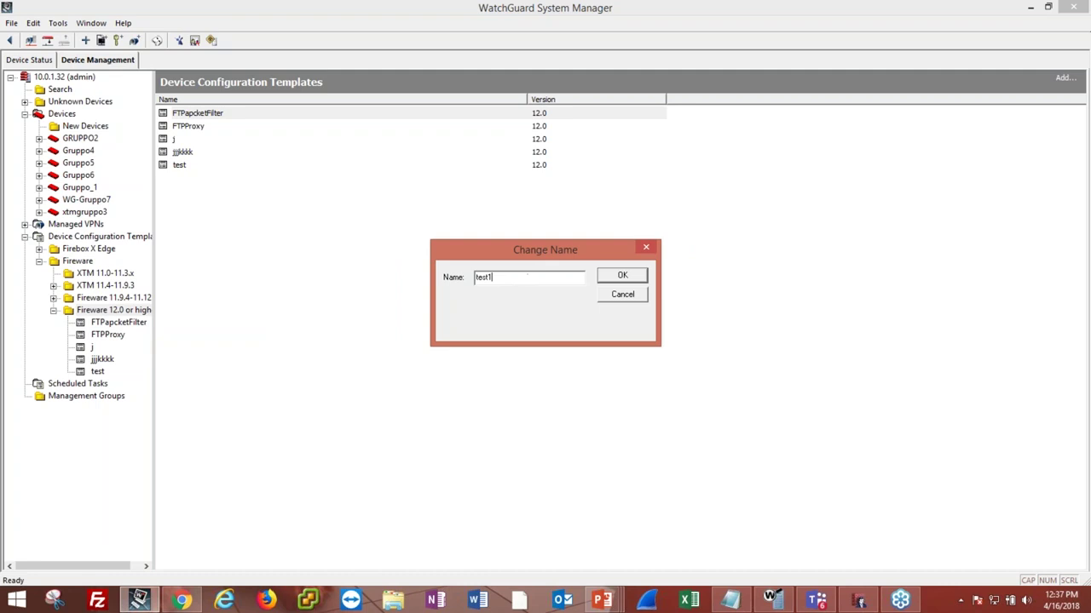
pyautogui.click(622, 276)
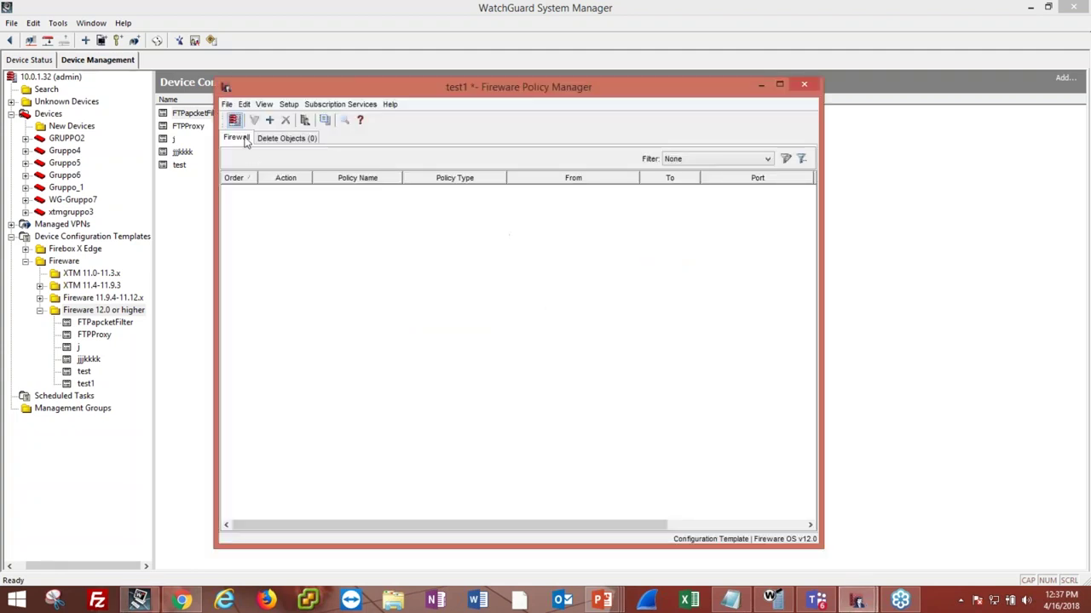
# Cancel adding a policy and close test1's Policy Manager without saving changes.
pyautogui.click(269, 121)
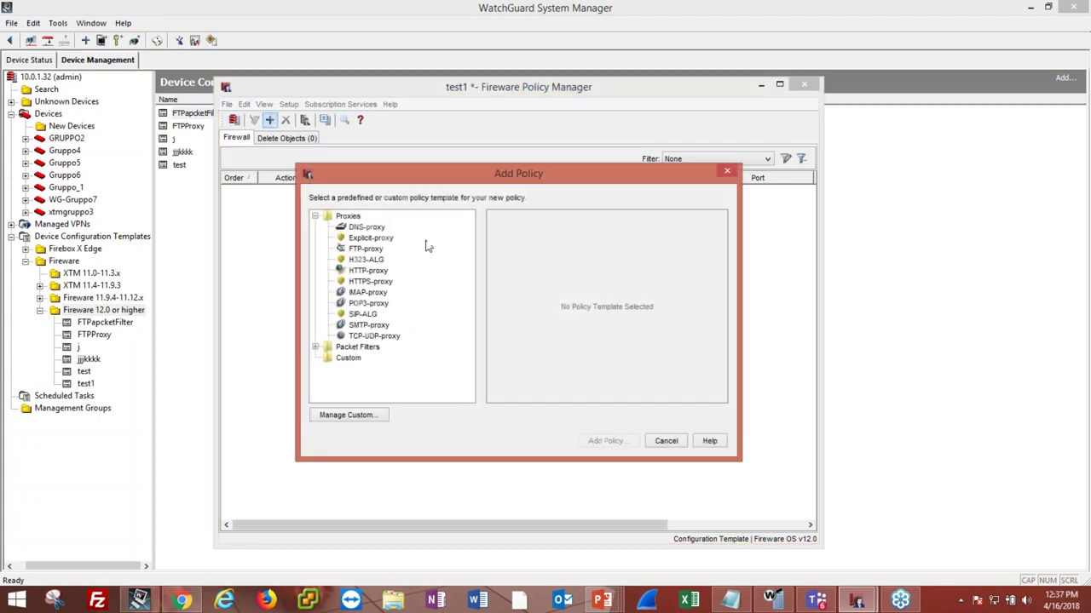
pyautogui.click(665, 440)
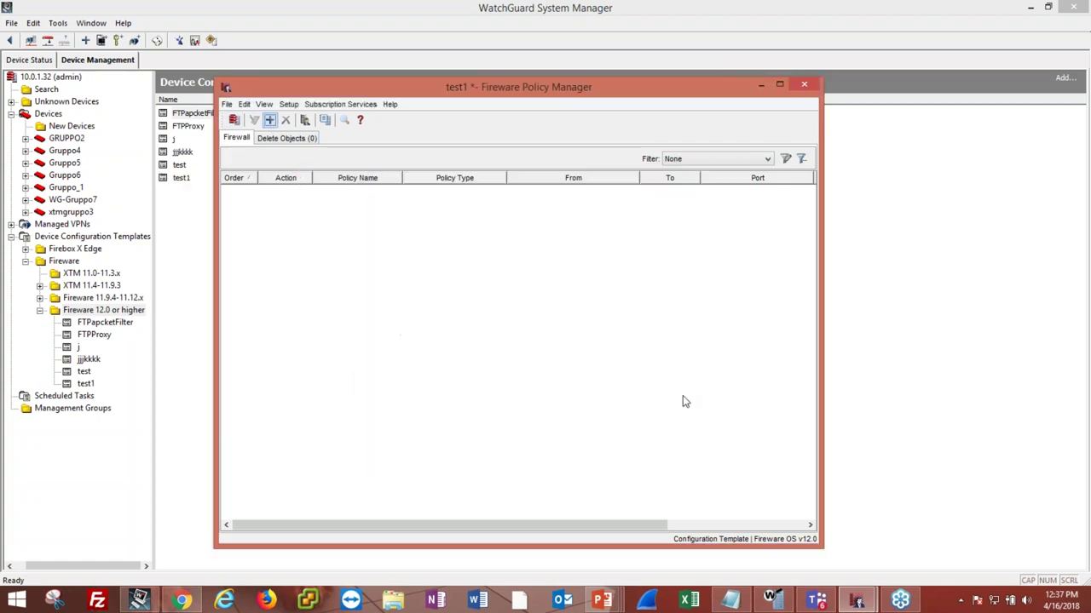
pyautogui.click(803, 84)
pyautogui.click(517, 333)
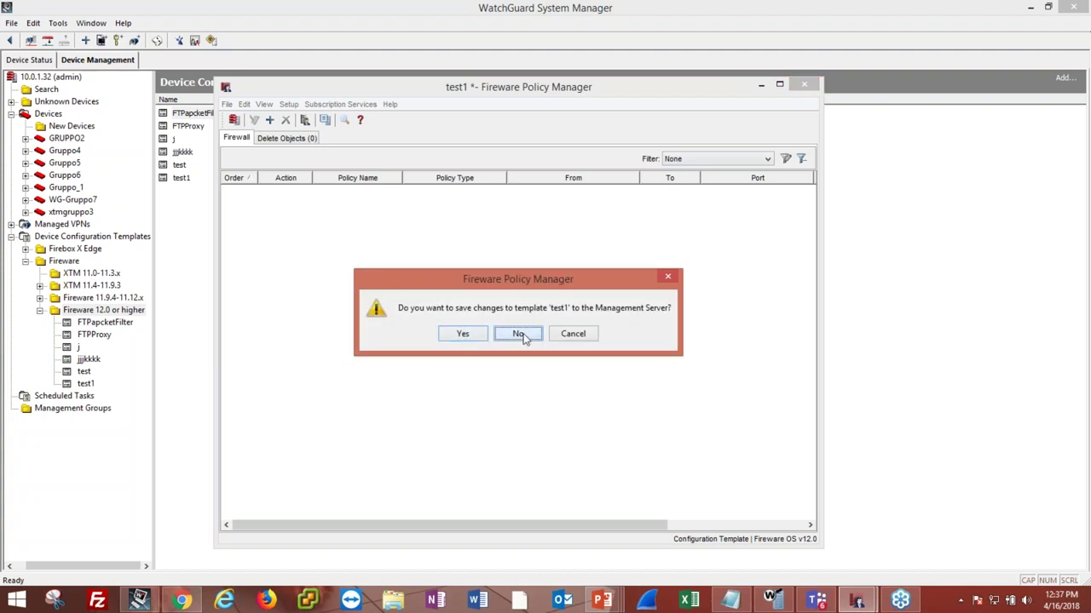
pyautogui.click(87, 360)
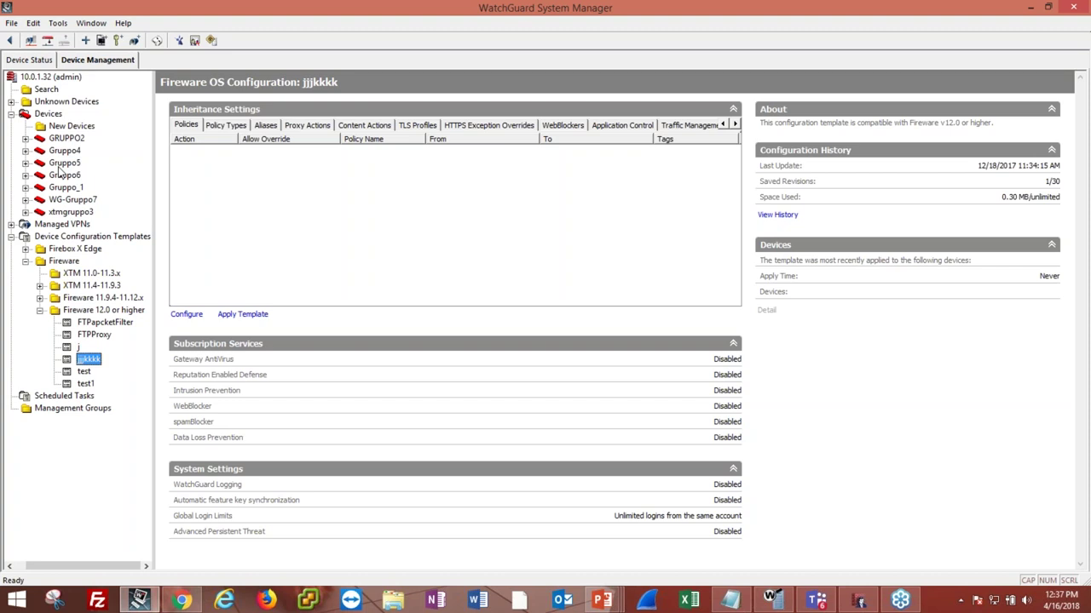
# View Management Groups and its actions, then bring up Gruppo6's device actions menu.
pyautogui.click(59, 412)
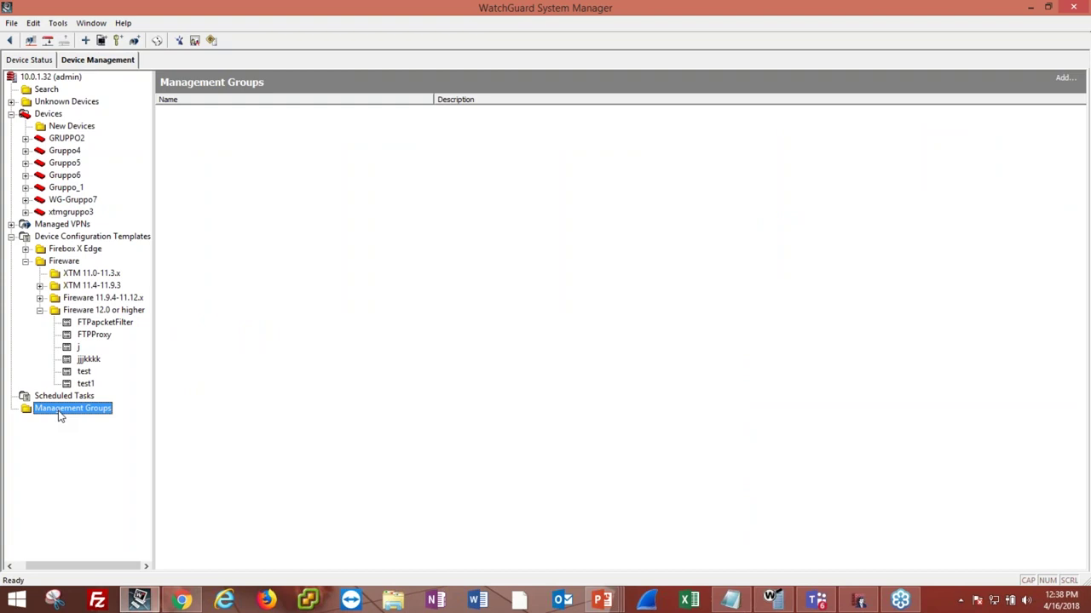
pyautogui.rightClick(60, 410)
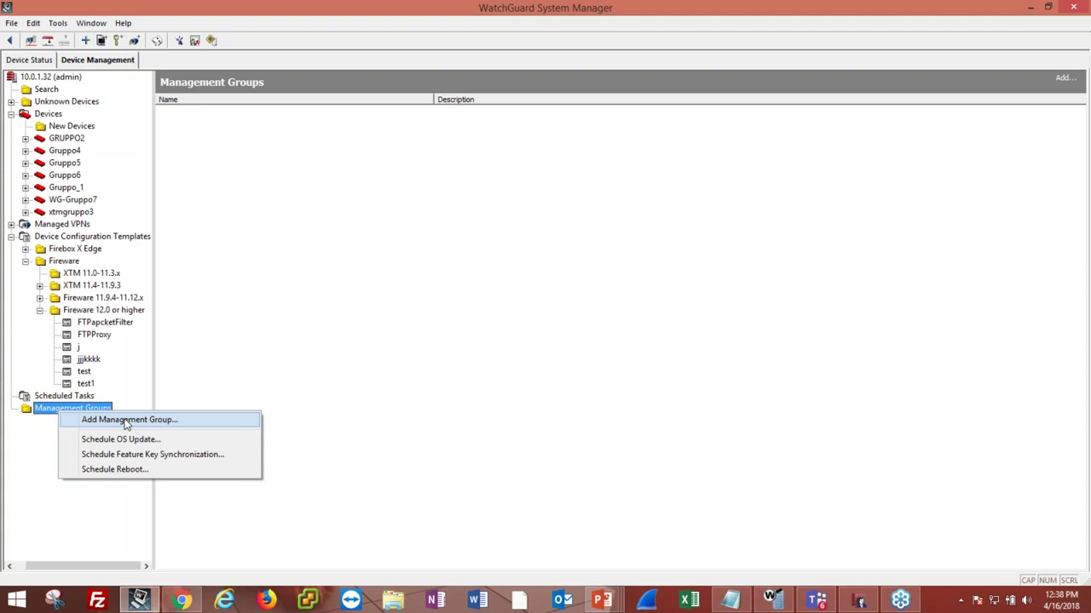
pyautogui.click(74, 311)
pyautogui.rightClick(68, 176)
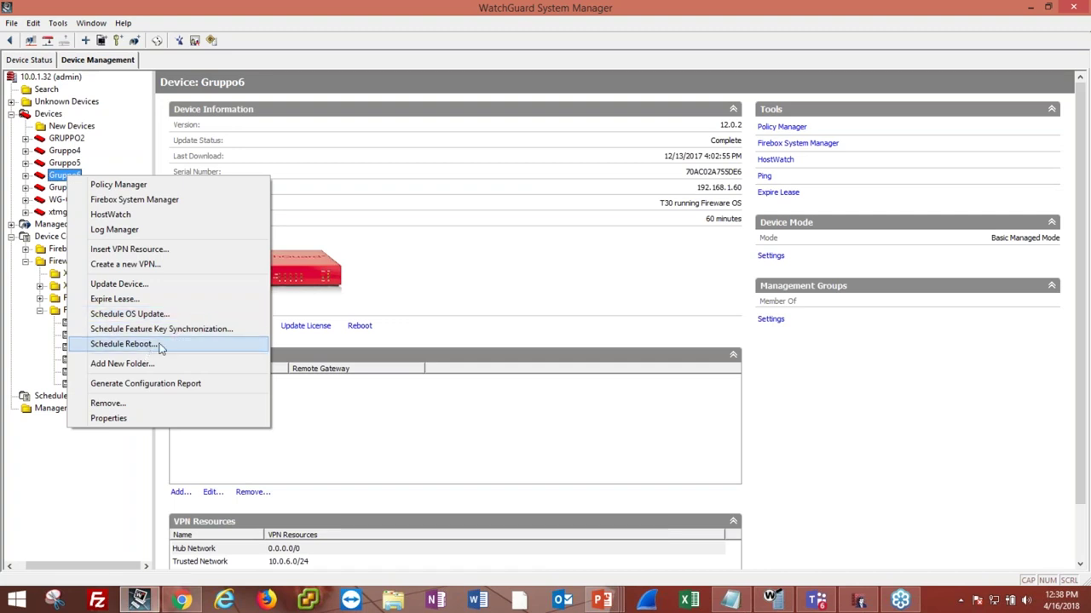
# Dismiss the Gruppo6 menu and show Device Status listing the seven connected devices.
pyautogui.click(526, 299)
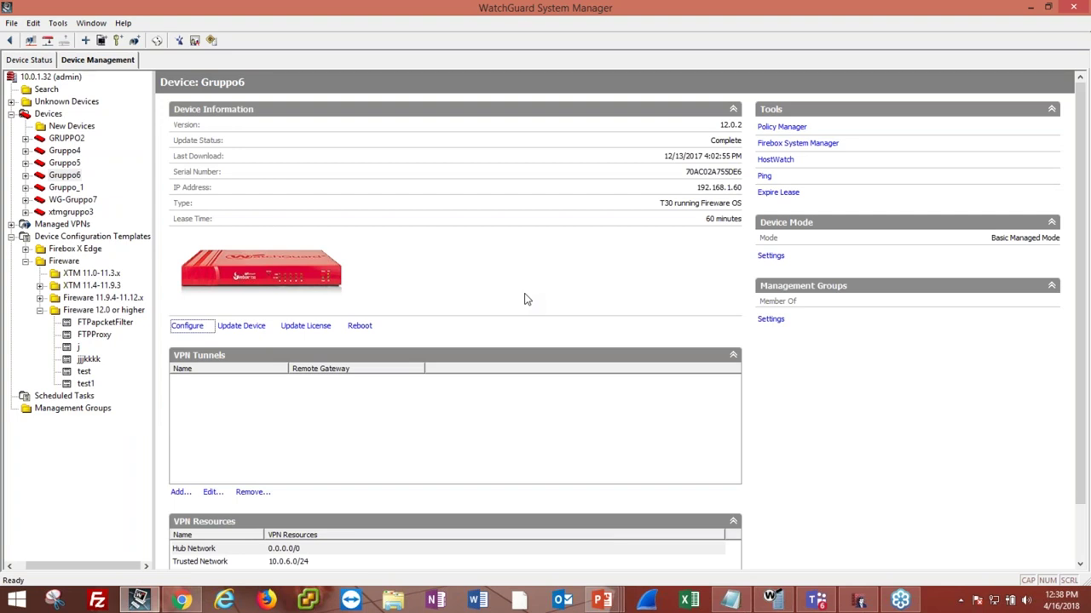
pyautogui.click(305, 326)
pyautogui.click(29, 61)
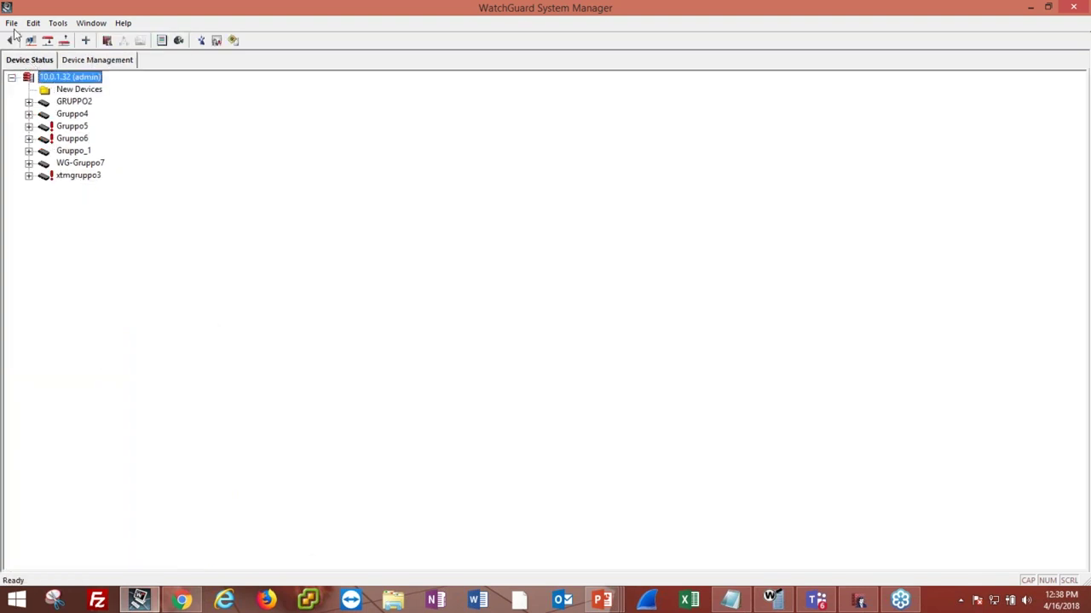
# Disconnect from all devices with File > Disconnect All, leaving the Device Status view showing.
pyautogui.click(12, 23)
pyautogui.click(54, 88)
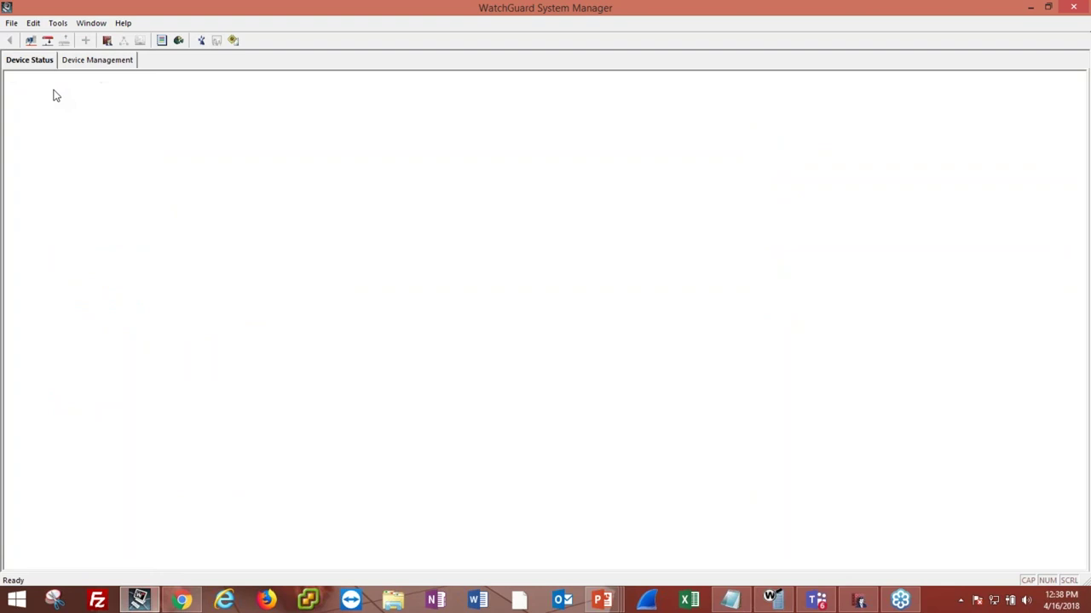
pyautogui.click(85, 61)
pyautogui.click(32, 62)
pyautogui.click(78, 63)
pyautogui.click(35, 64)
# Launch Policy Manager and start a new configuration file.
pyautogui.click(107, 41)
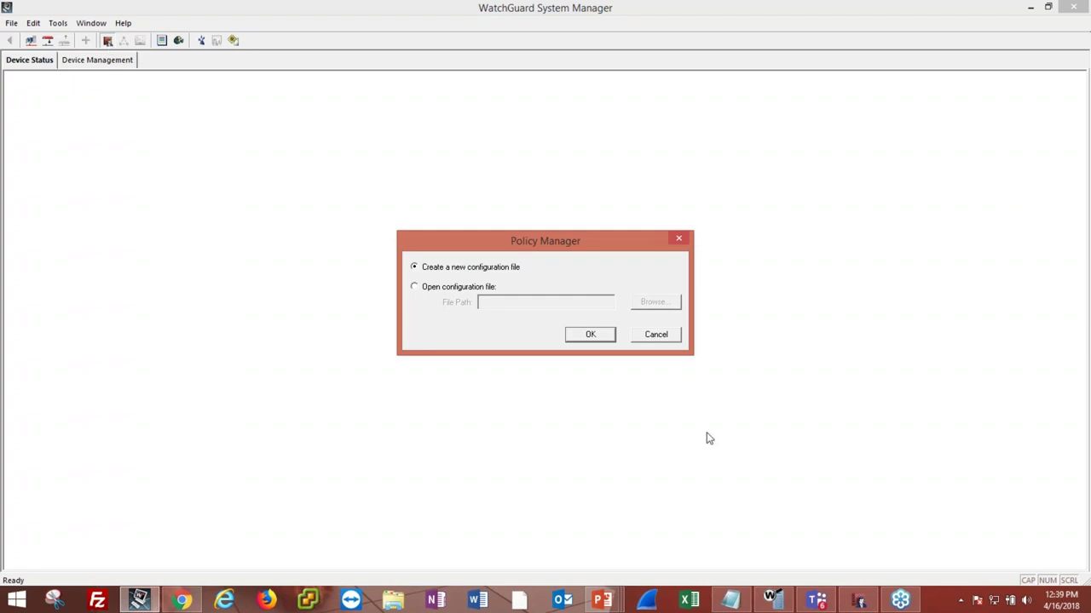
pyautogui.click(419, 289)
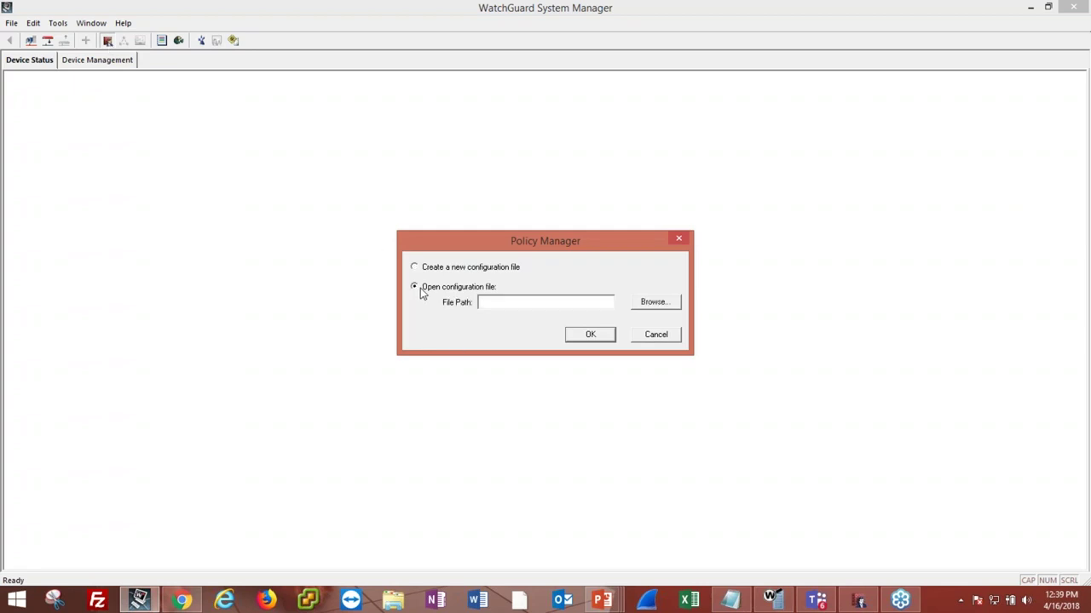
pyautogui.click(415, 268)
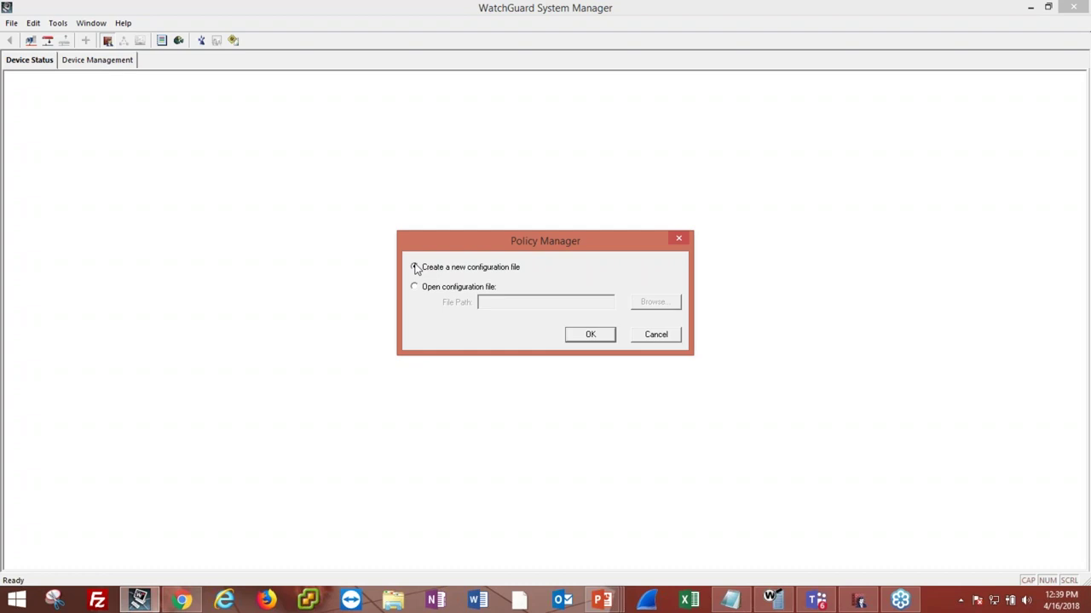
pyautogui.click(415, 267)
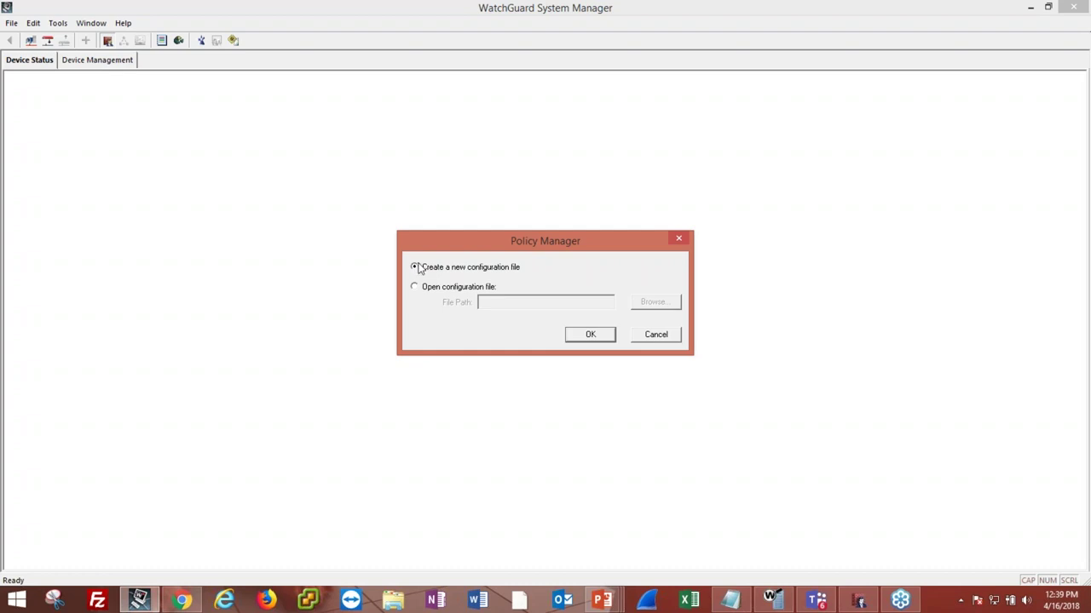
pyautogui.click(590, 334)
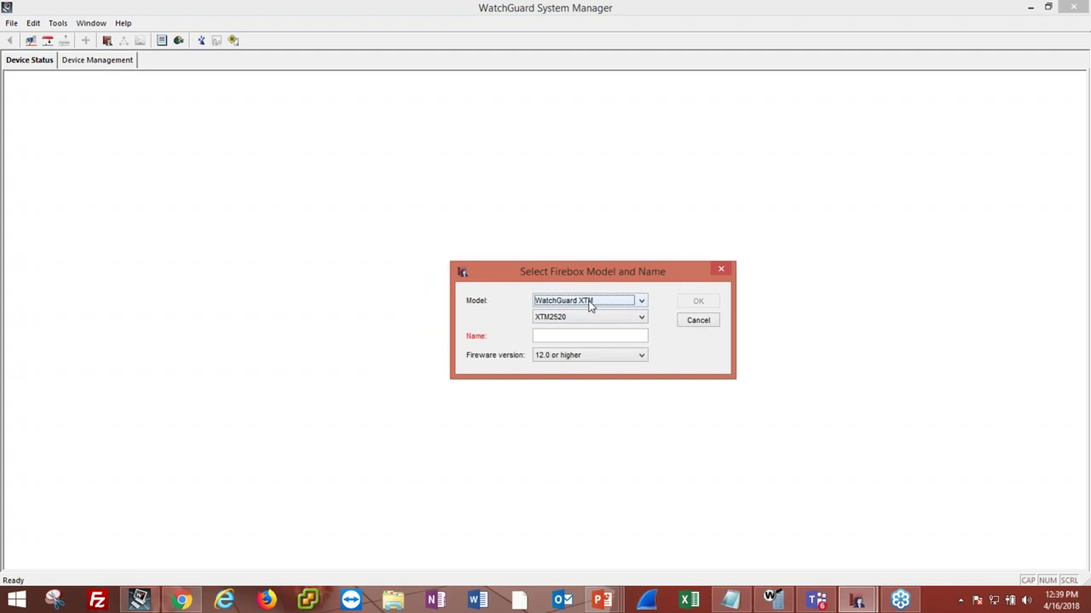
# Create a Firebox M Series M370 configuration for Fireware 12.0 or higher named testtest.
pyautogui.click(590, 307)
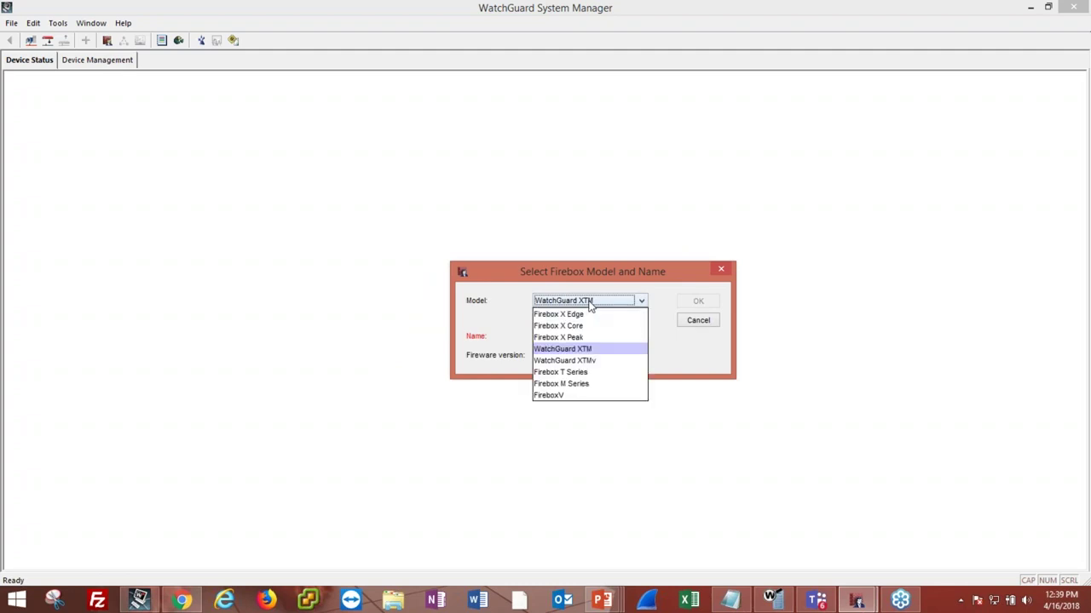
pyautogui.click(567, 384)
pyautogui.click(576, 317)
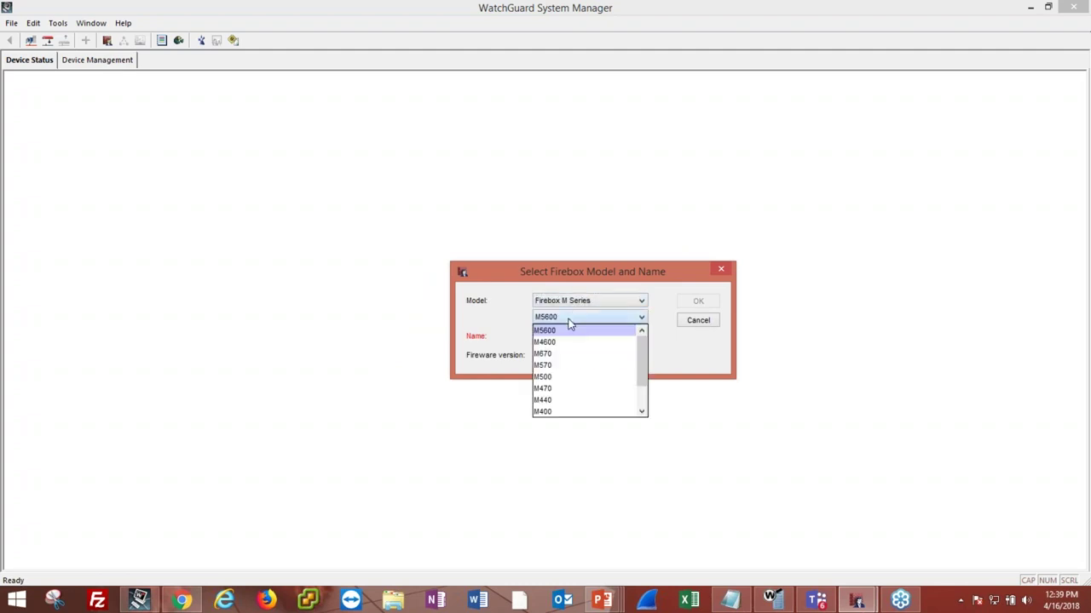
pyautogui.scroll(-1, 571, 382)
pyautogui.click(566, 388)
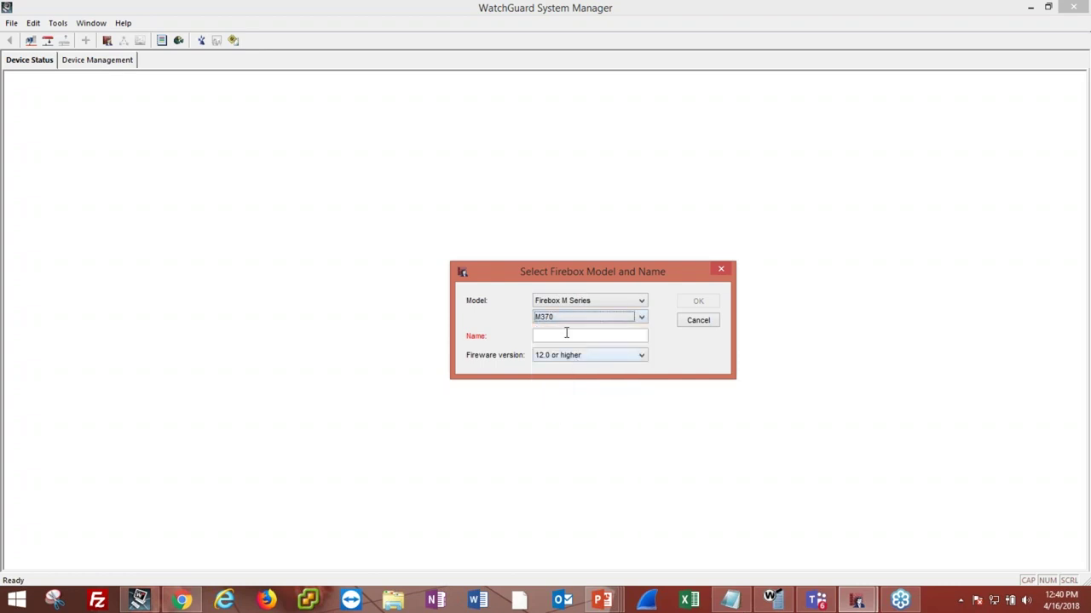
pyautogui.click(587, 355)
pyautogui.click(564, 390)
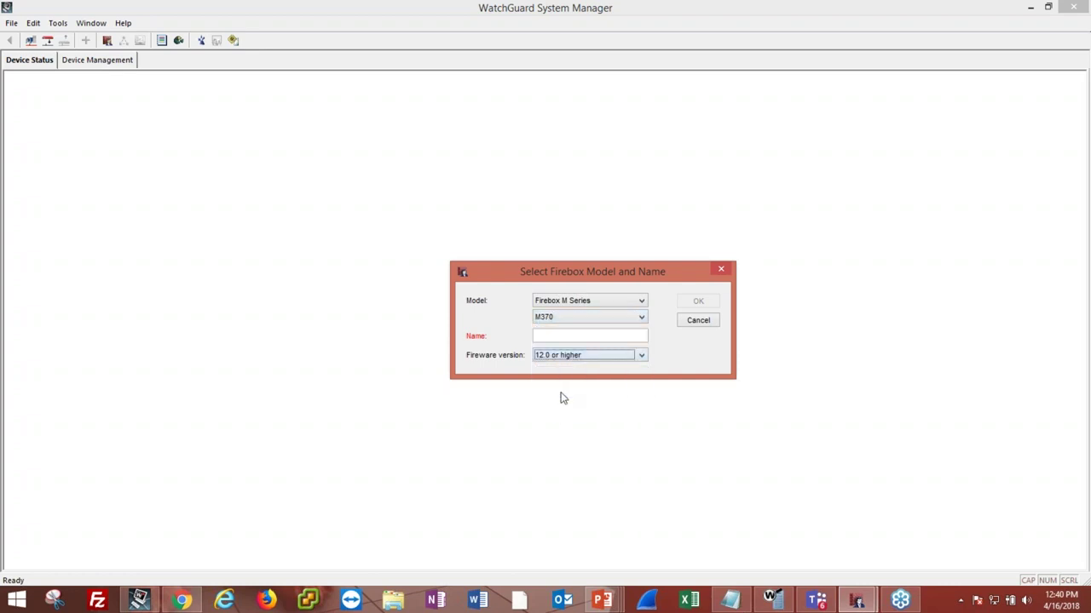
pyautogui.click(550, 337)
pyautogui.write('test')
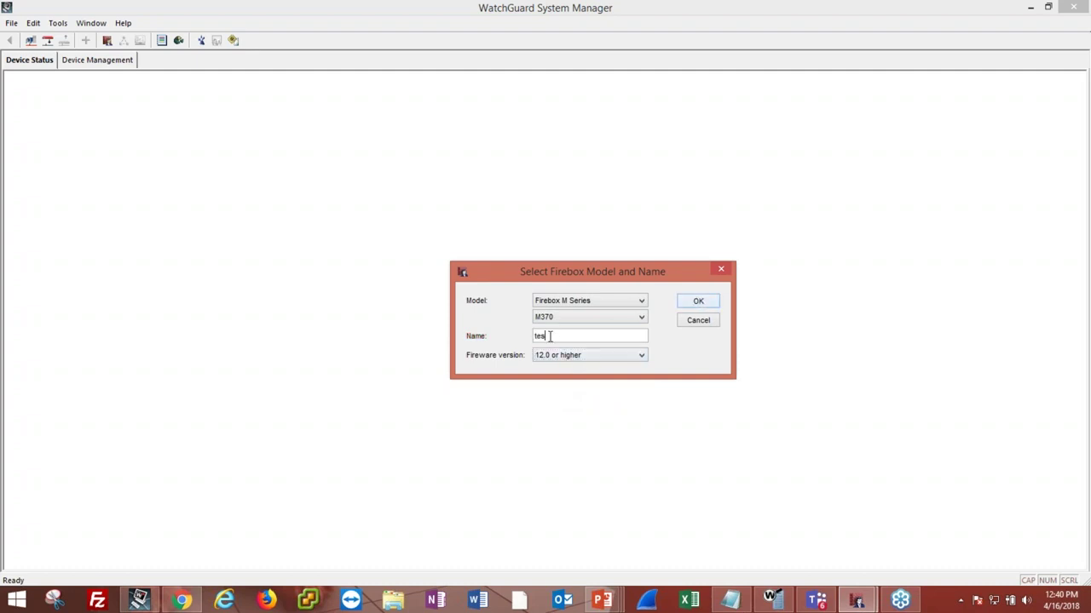
pyautogui.write('test')
pyautogui.click(694, 301)
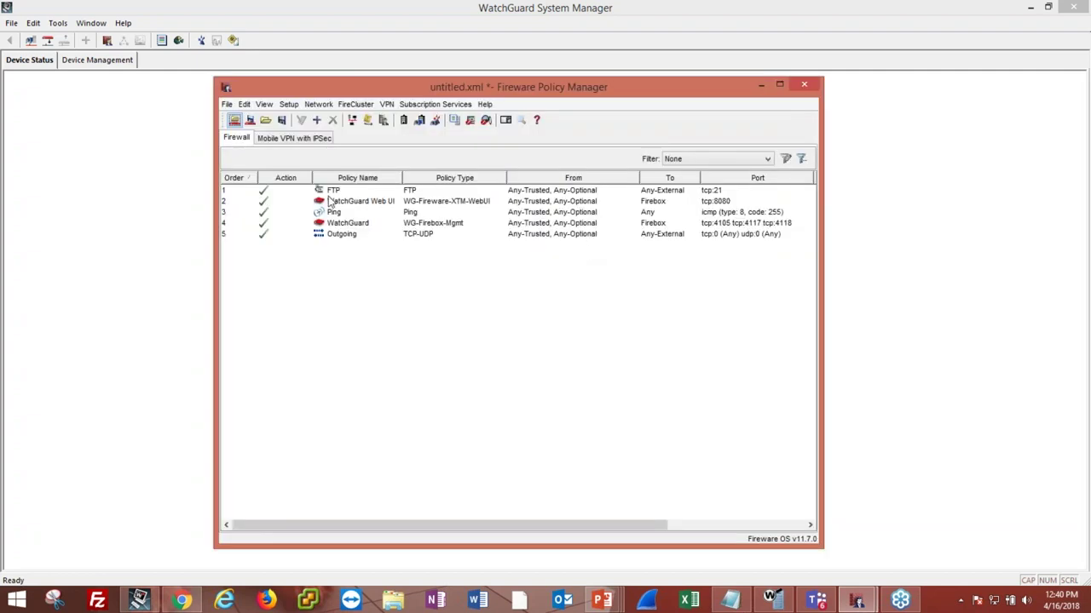
# Look over the WatchGuard Web UI, Ping, WatchGuard and Outgoing policies and the Network menu.
pyautogui.click(329, 202)
pyautogui.click(327, 213)
pyautogui.click(330, 224)
pyautogui.click(331, 236)
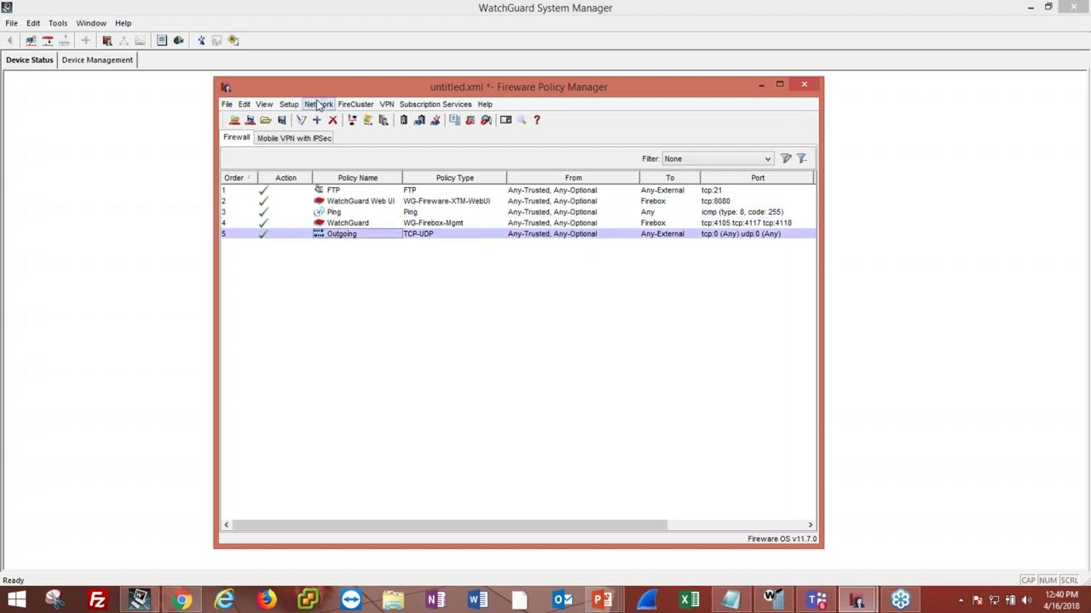
pyautogui.click(319, 104)
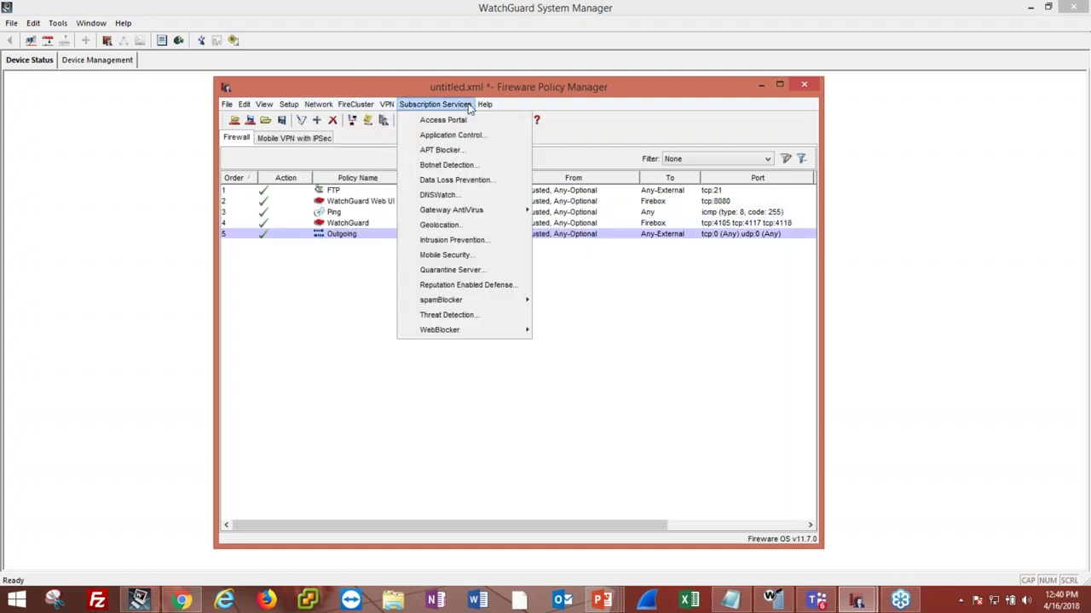
# Close the untitled configuration, discarding it without saving.
pyautogui.moveTo(256, 109)
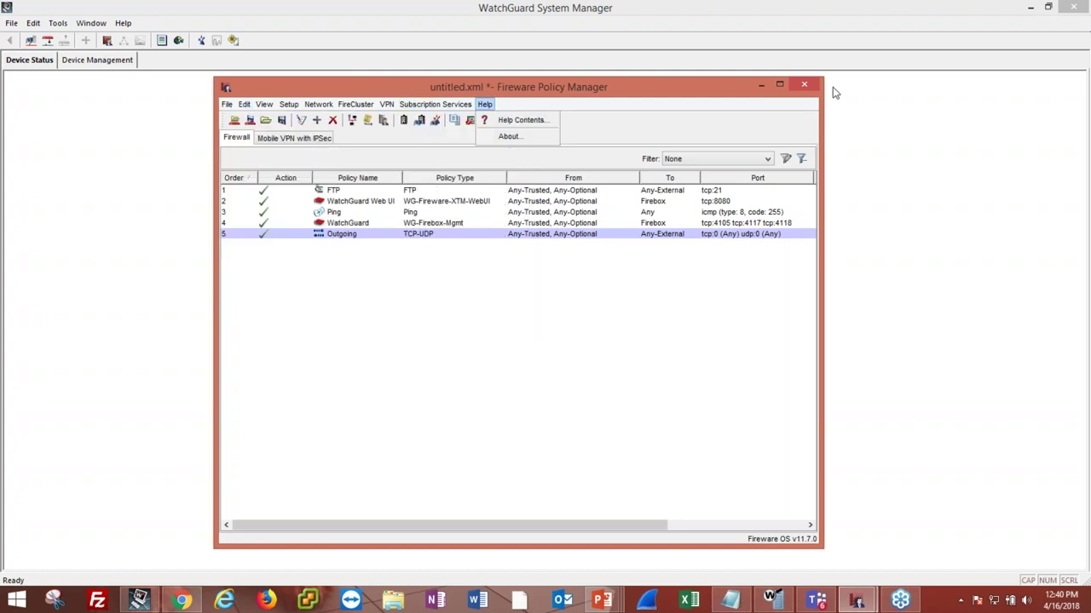
pyautogui.click(803, 85)
pyautogui.click(804, 84)
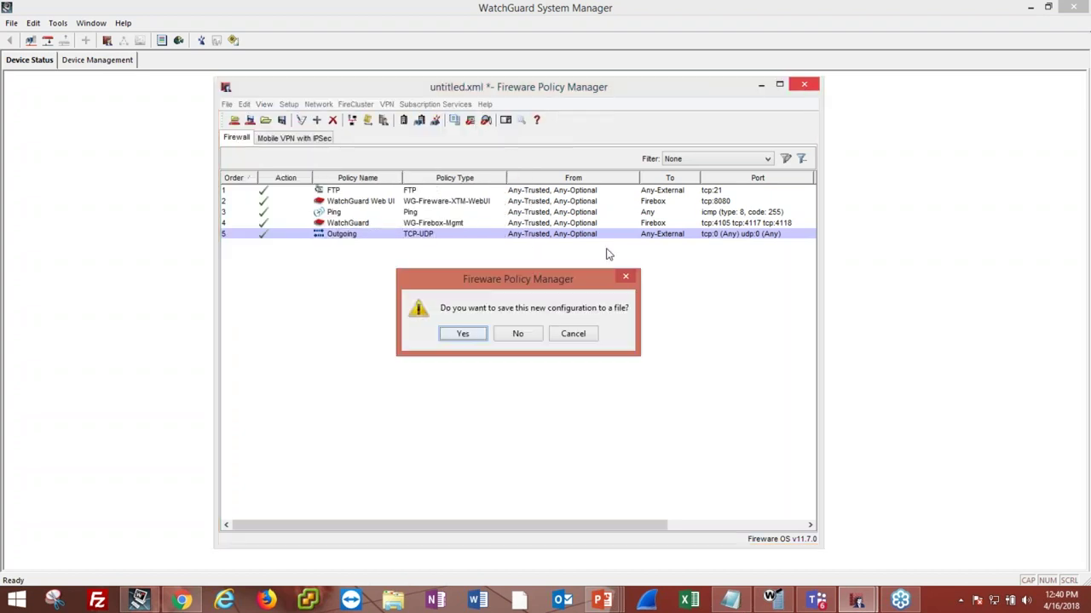
pyautogui.click(518, 334)
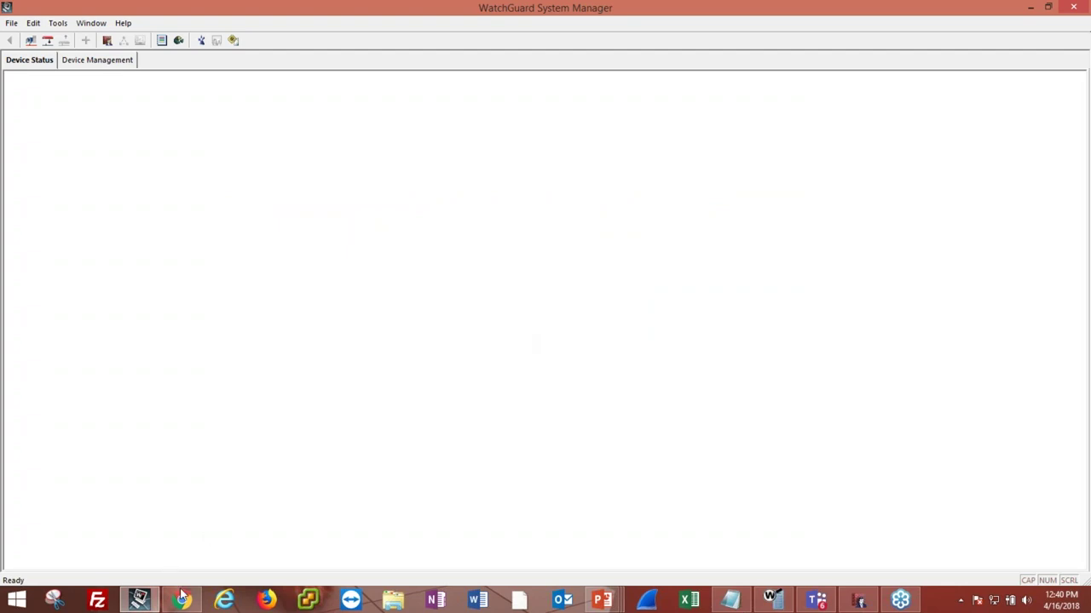
# Bring the Dimension browser window forward and switch to the Firebox, XTM & Dimension documentation page.
pyautogui.moveTo(191, 601)
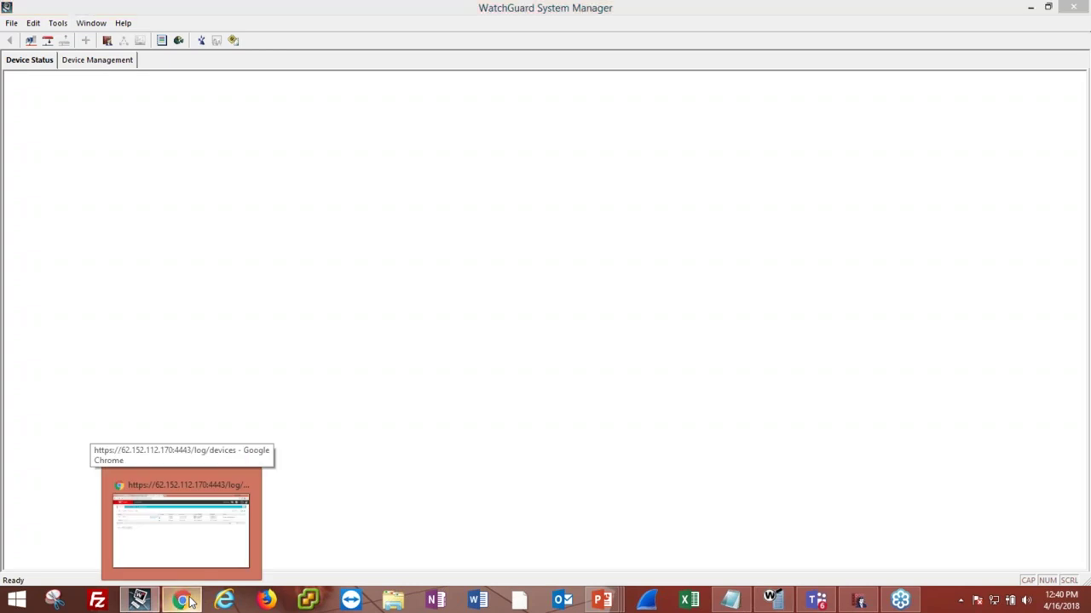
pyautogui.click(180, 521)
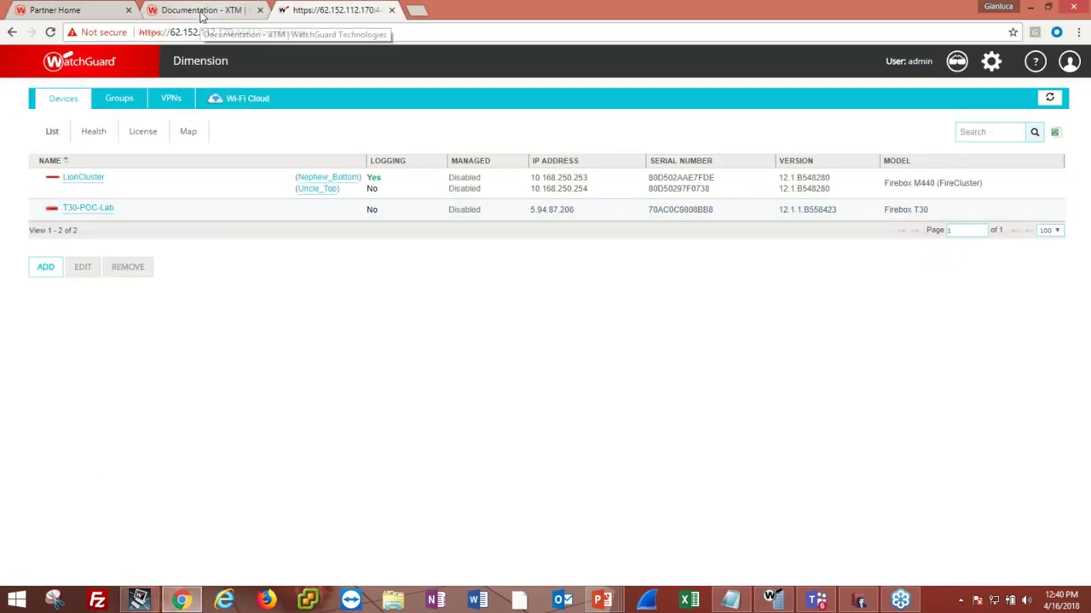
pyautogui.click(201, 12)
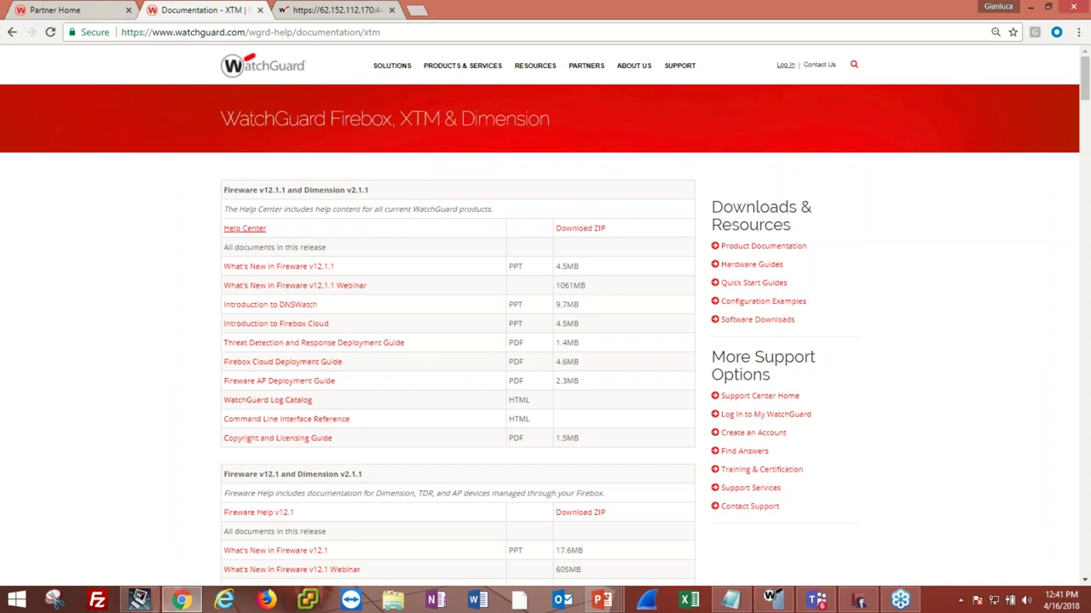
# Go from the Partner Portal home to Support Center, then My WatchGuard > Manage TDR.
pyautogui.click(785, 65)
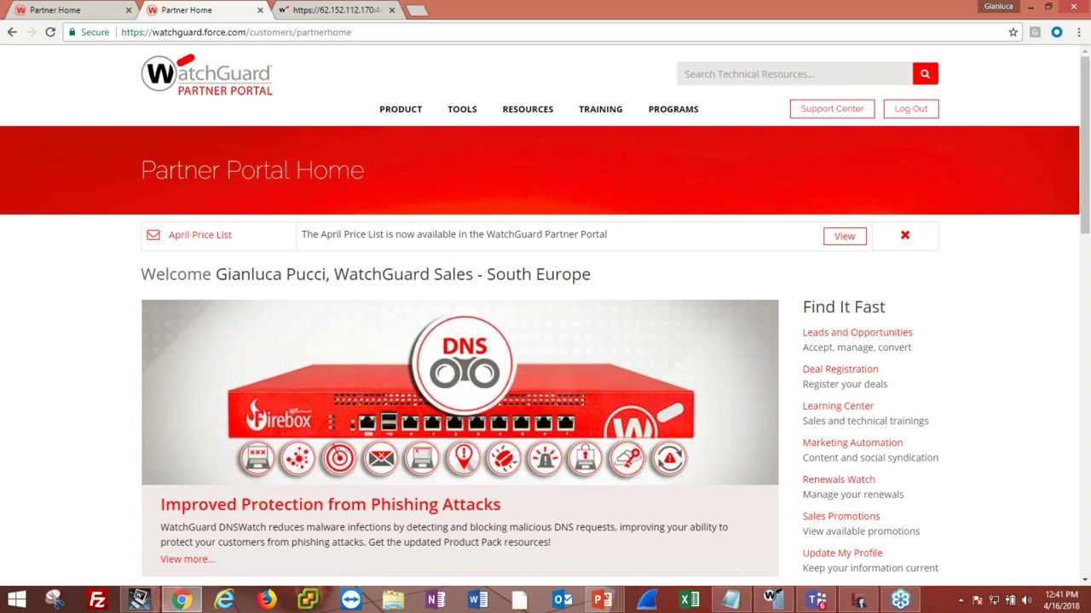
pyautogui.click(861, 601)
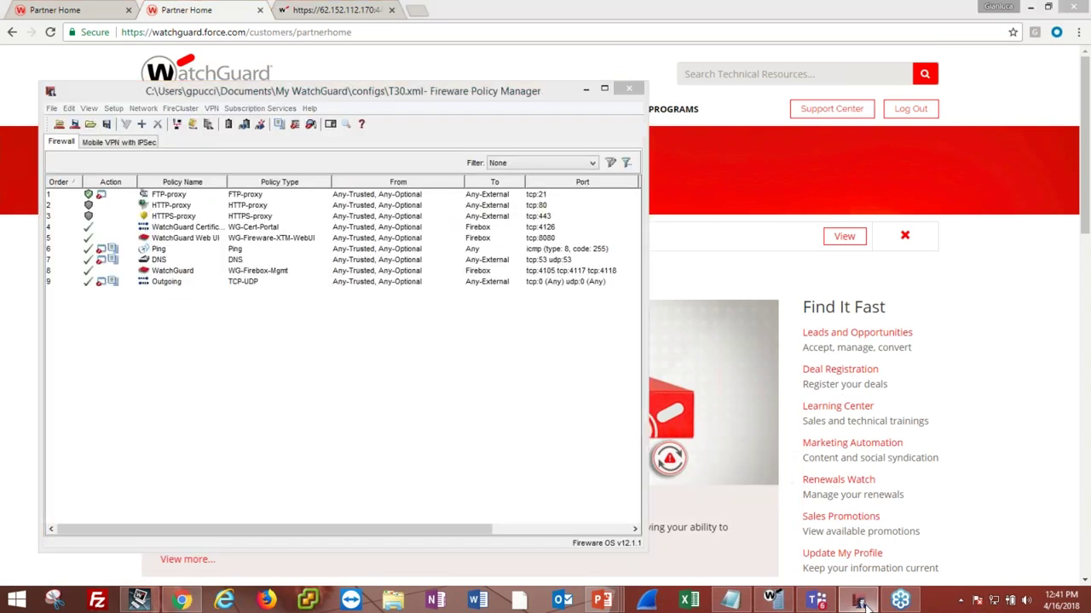
pyautogui.click(861, 602)
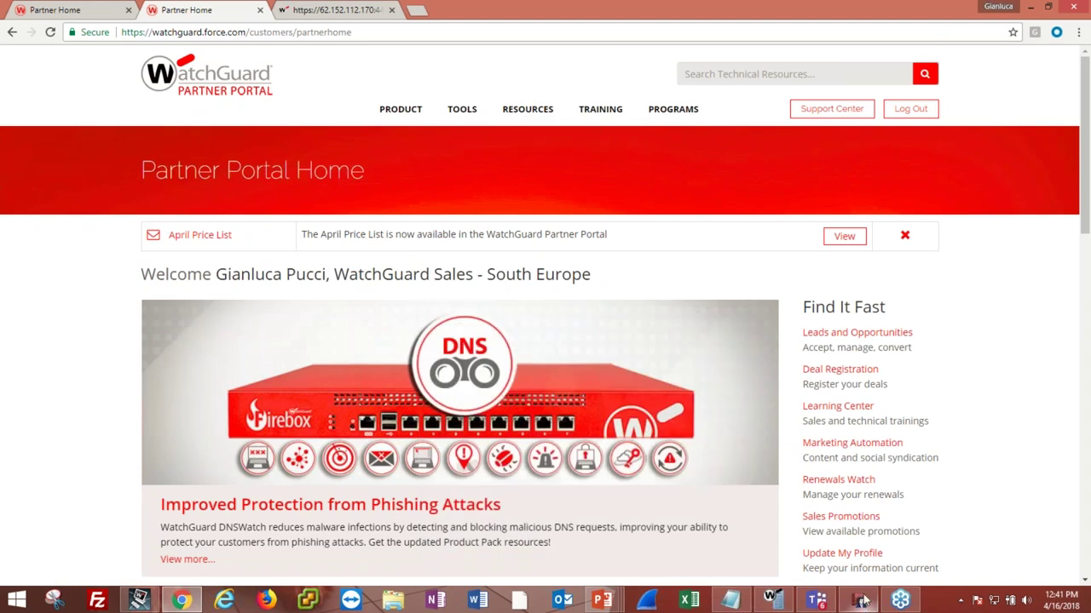
pyautogui.click(393, 114)
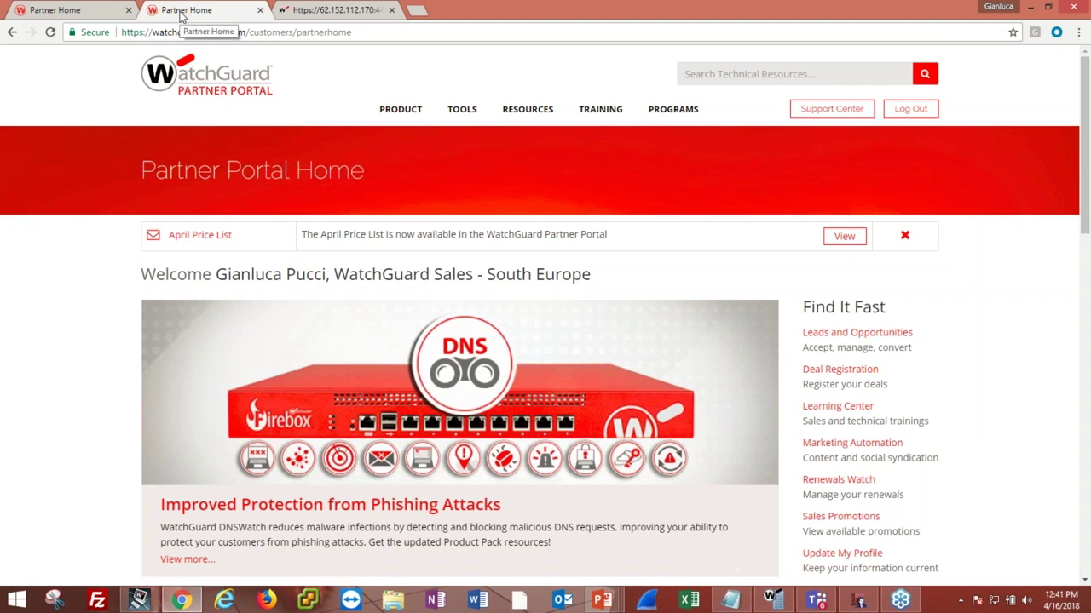
pyautogui.click(813, 114)
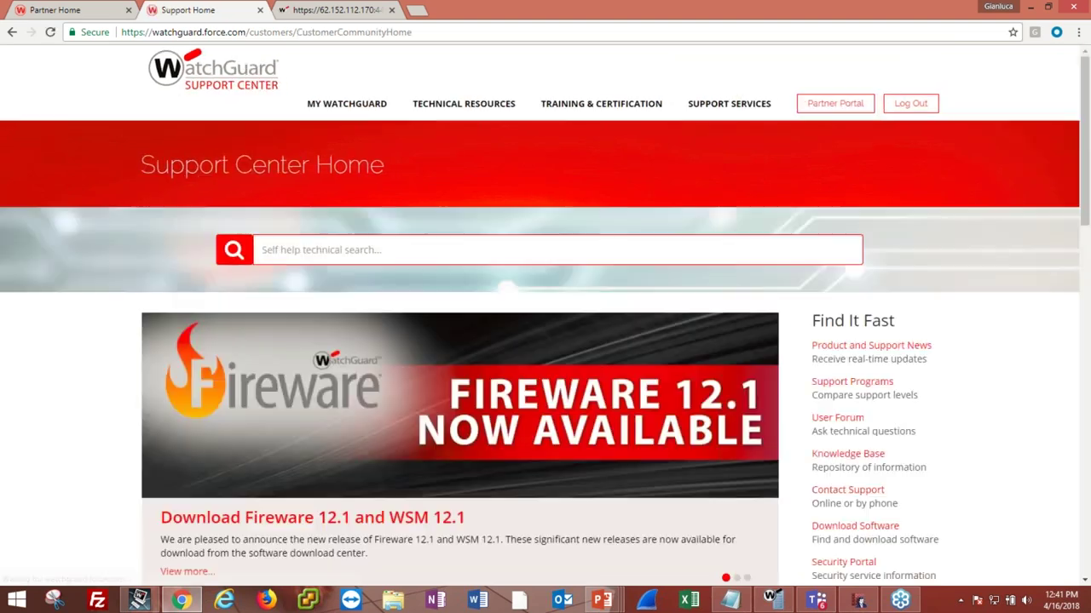
pyautogui.moveTo(349, 104)
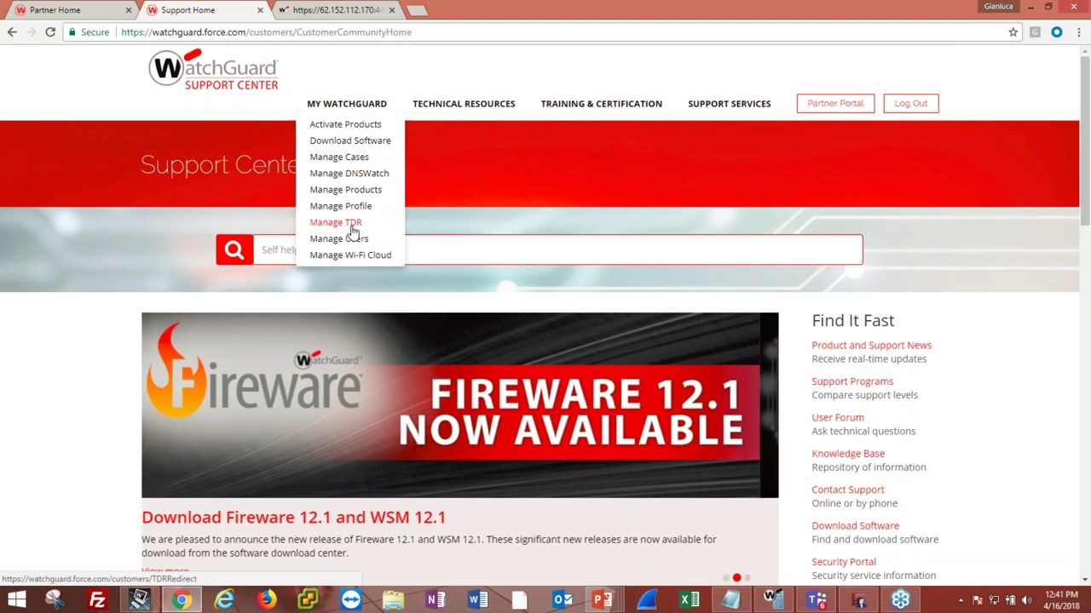
pyautogui.click(354, 231)
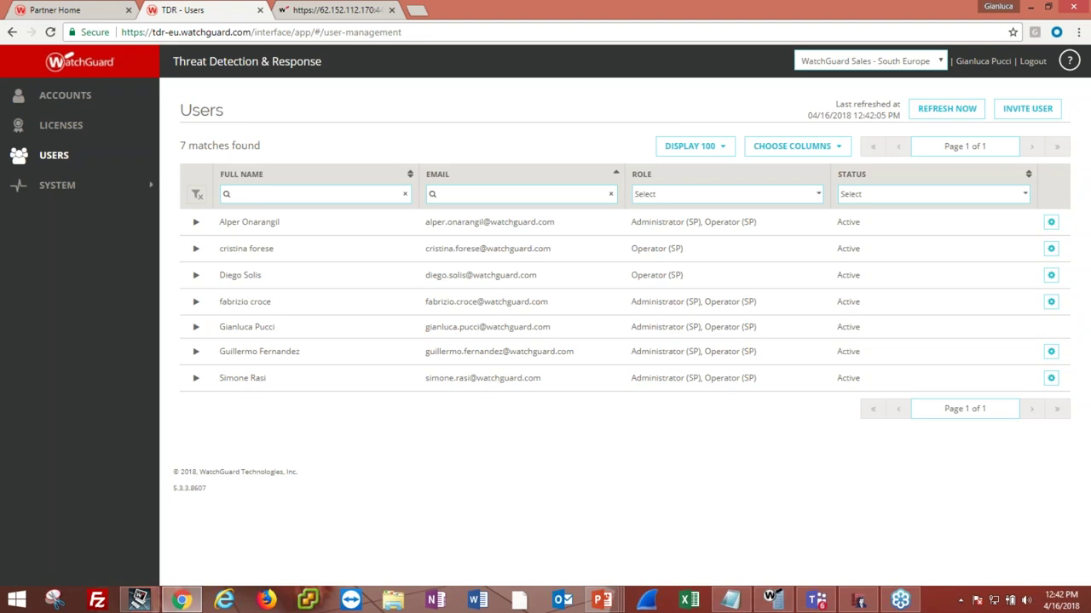
# Open File Explorer on the Desktop folder.
pyautogui.click(394, 605)
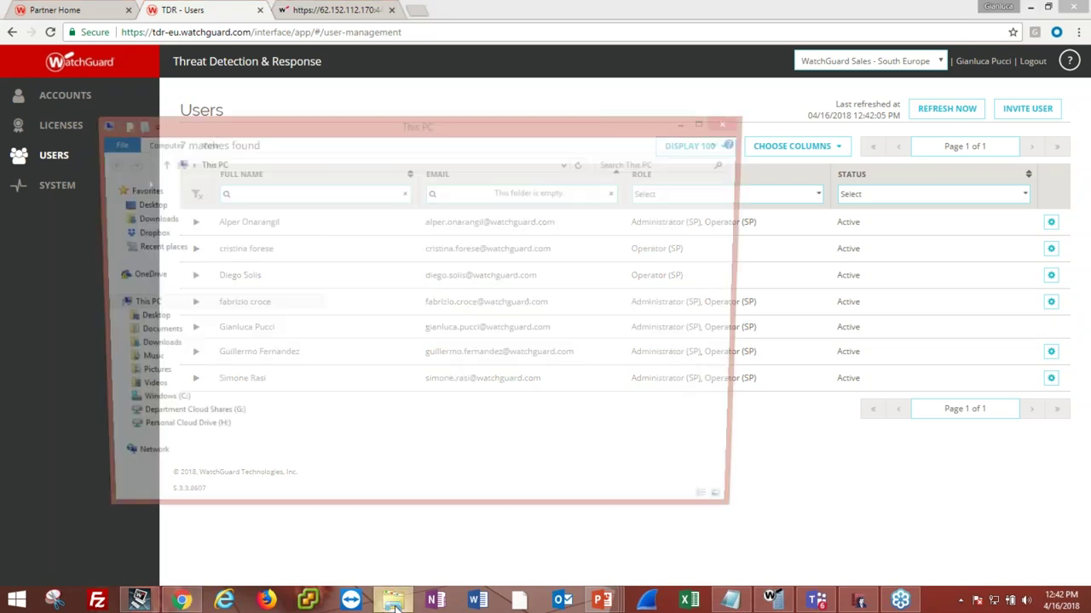
pyautogui.click(383, 216)
# Browse from the Desktop through presentazioni into the WebinarTDR folder.
pyautogui.doubleClick(384, 216)
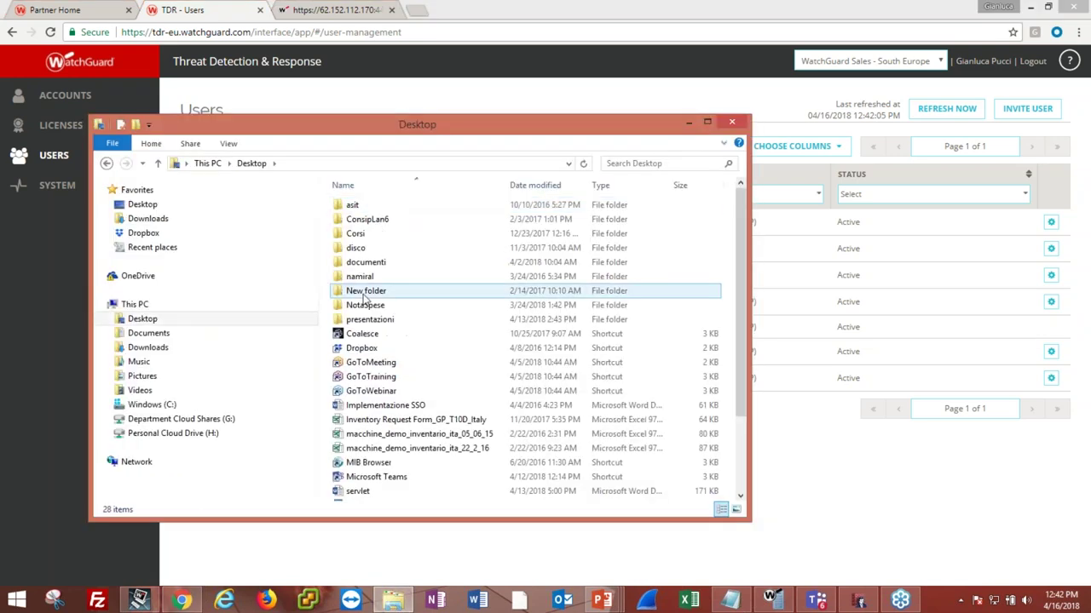
pyautogui.doubleClick(379, 262)
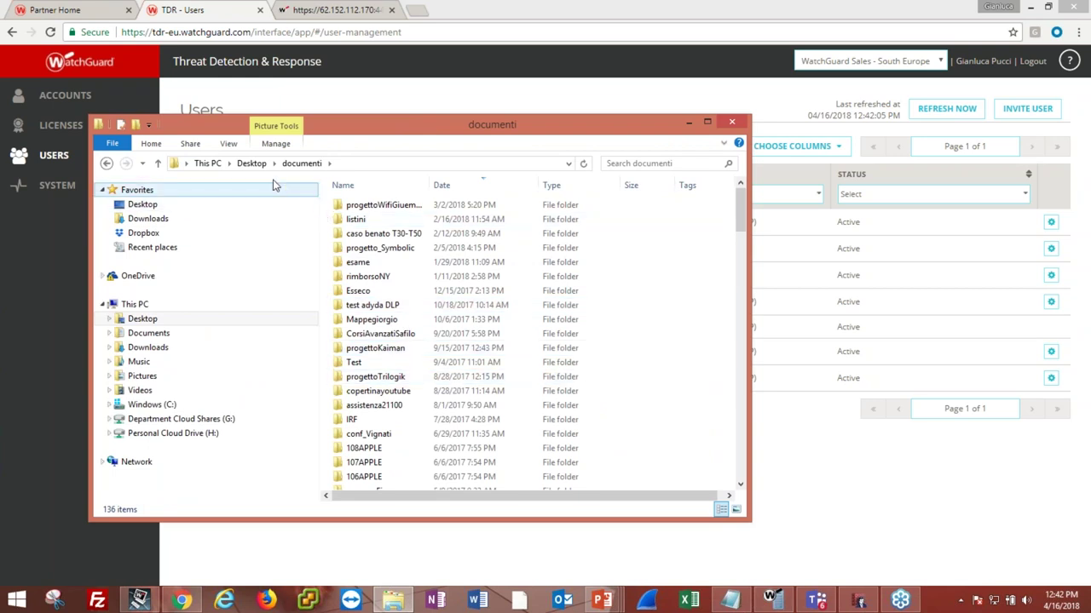
pyautogui.click(252, 163)
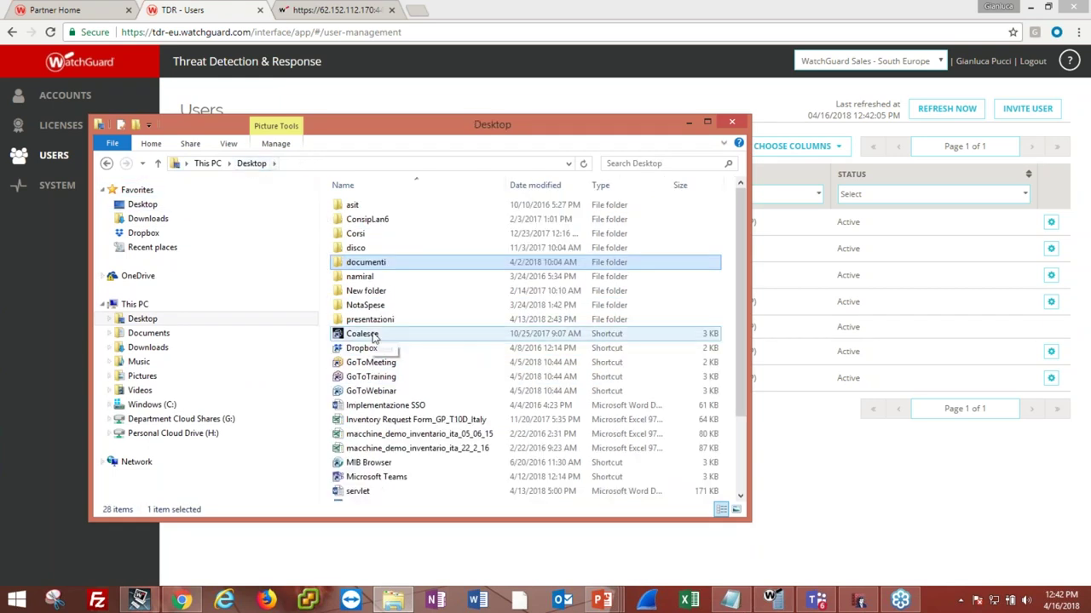
pyautogui.doubleClick(370, 319)
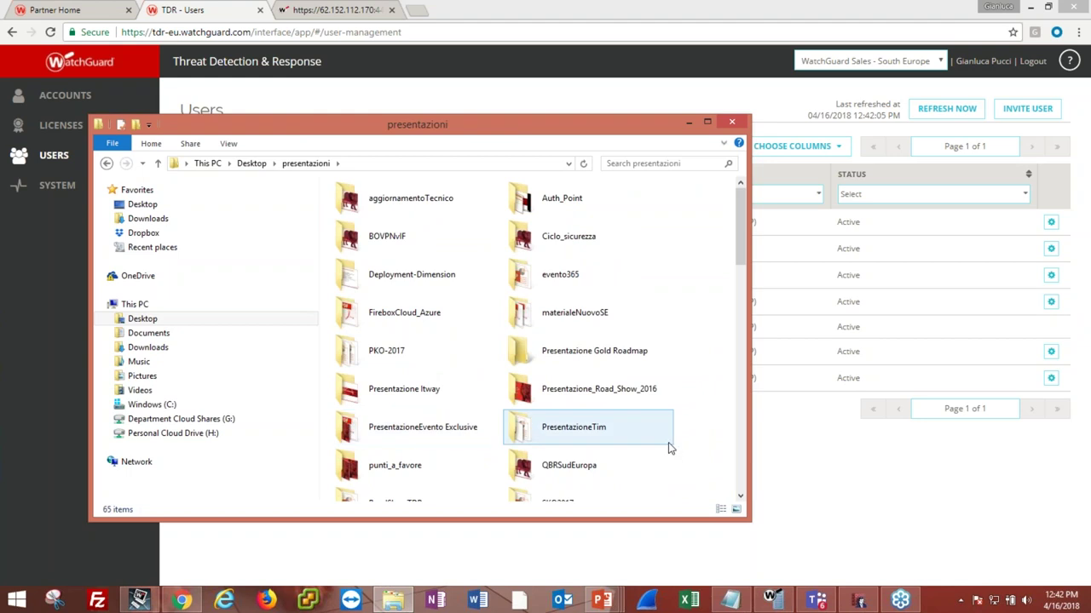
pyautogui.scroll(-3, 668, 442)
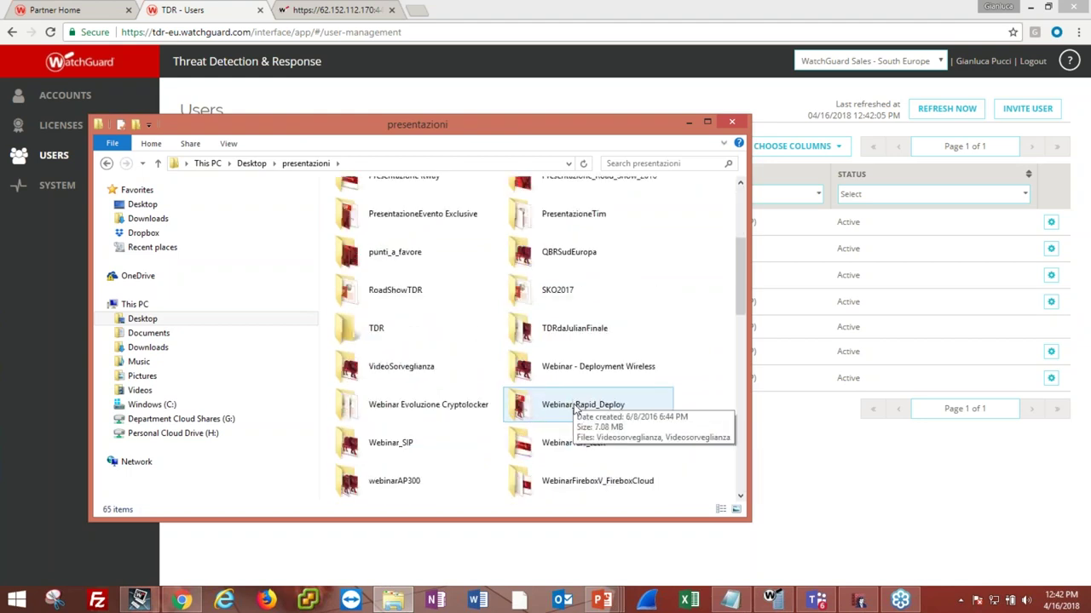
pyautogui.scroll(-2, 575, 396)
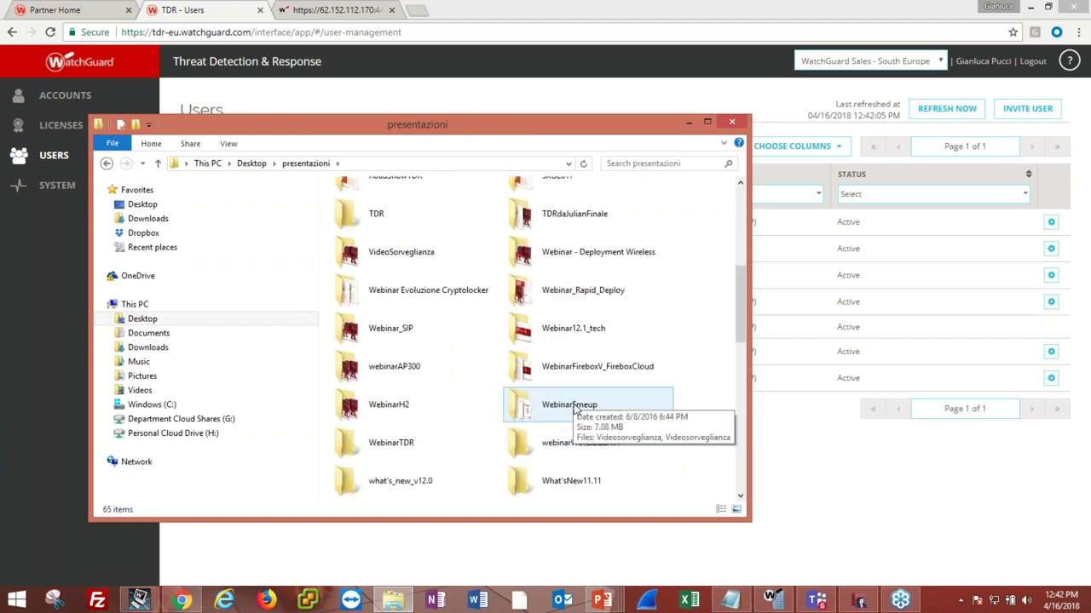
pyautogui.doubleClick(406, 447)
# Open TDR Partner Training Deck_11.1.16_ITALIA and present it from slide 7, 'Come funziona'.
pyautogui.doubleClick(379, 209)
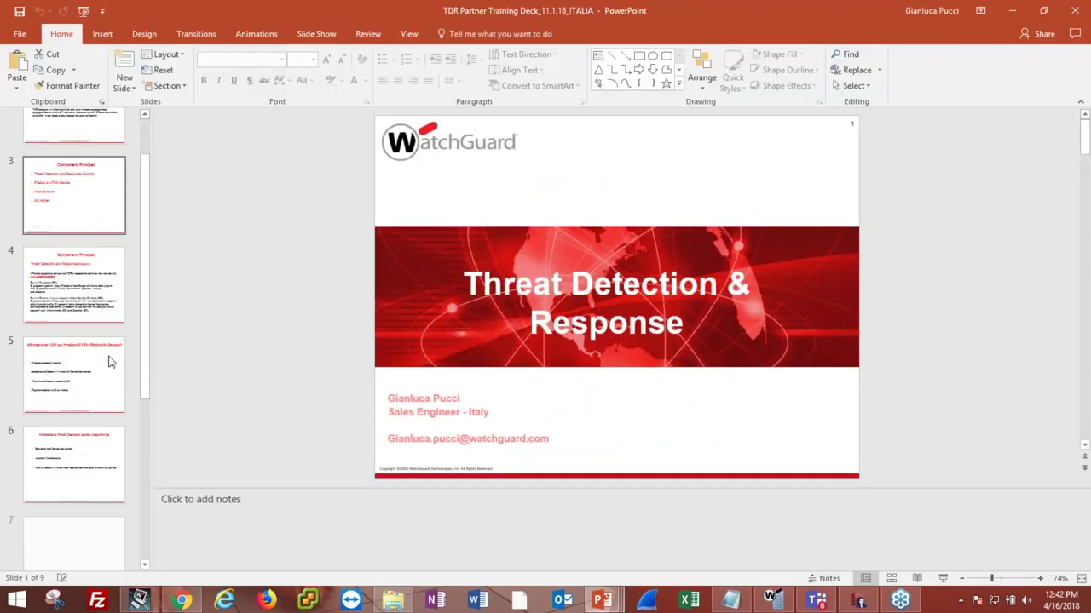
pyautogui.scroll(-5, 102, 358)
pyautogui.click(101, 375)
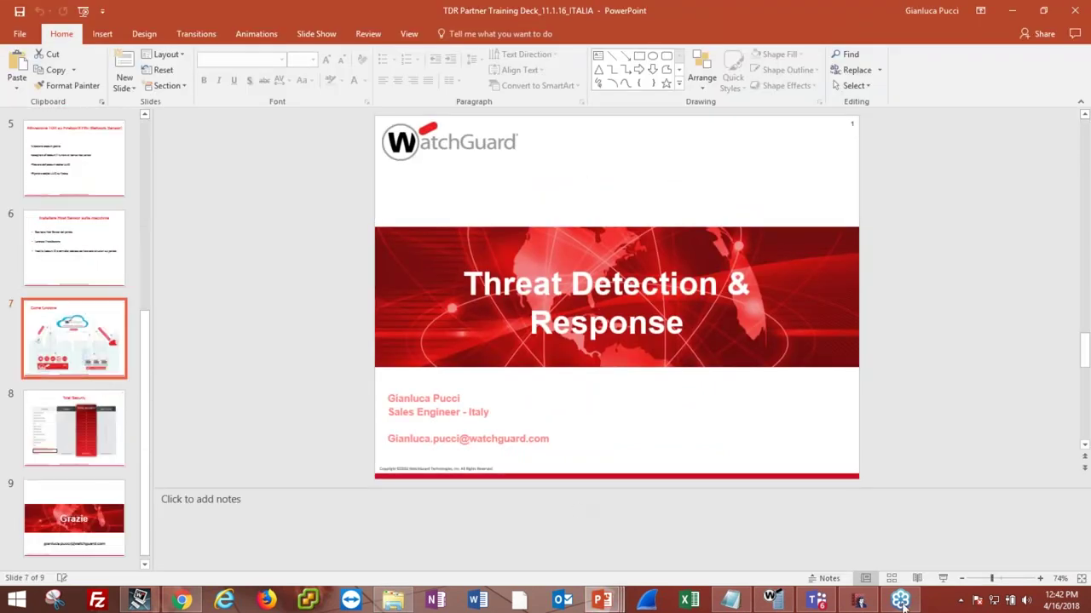
pyautogui.click(942, 579)
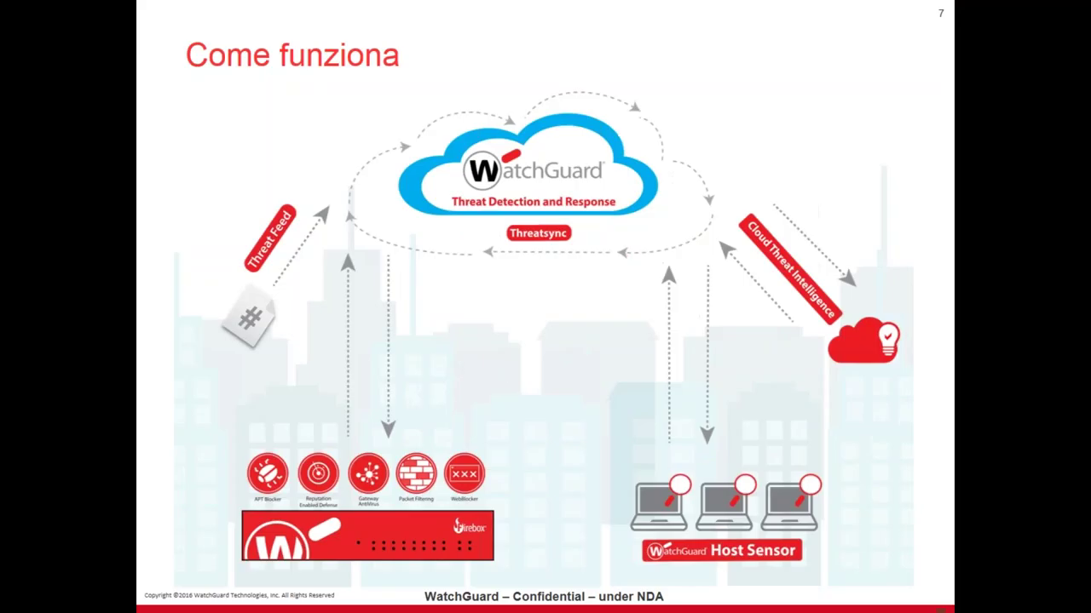
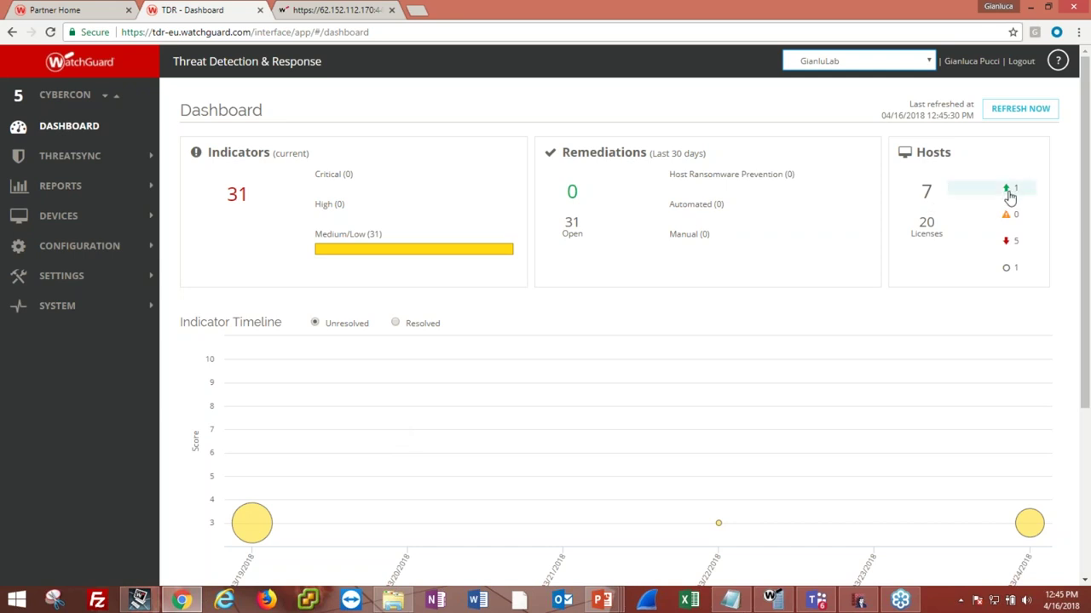
# Show the 31 medium/low indicators and tick one wsm_12_1_1_B6.tmp process entry.
pyautogui.click(355, 250)
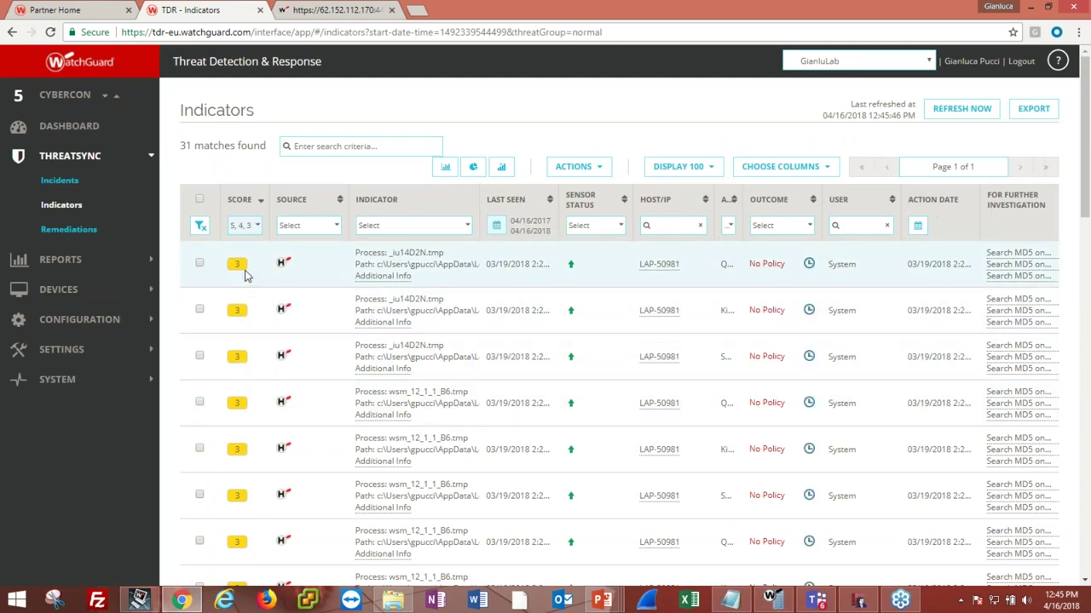
pyautogui.moveTo(241, 270)
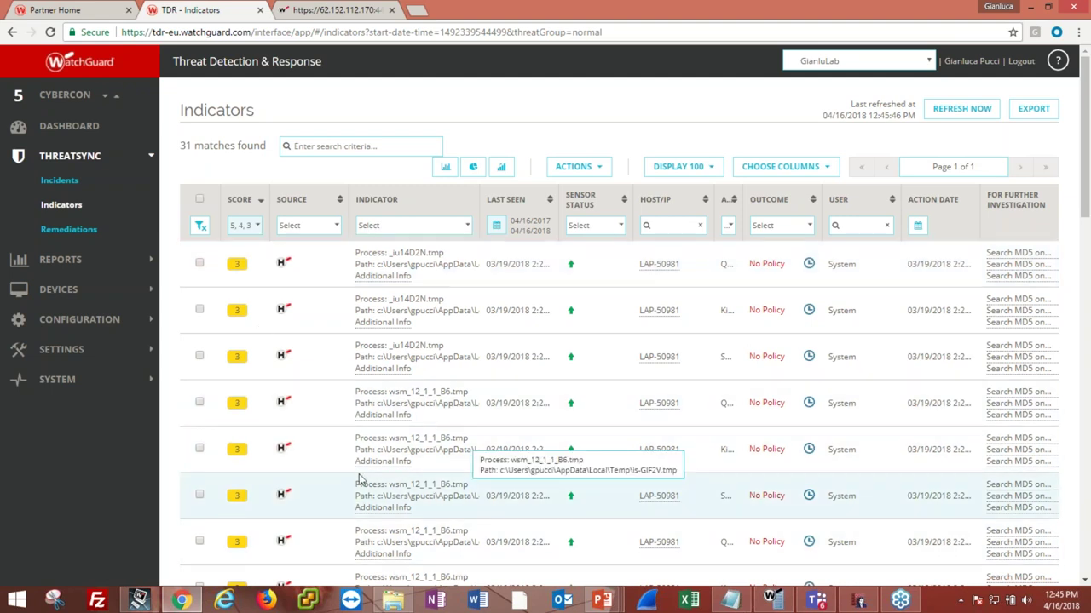
pyautogui.scroll(-1, 359, 480)
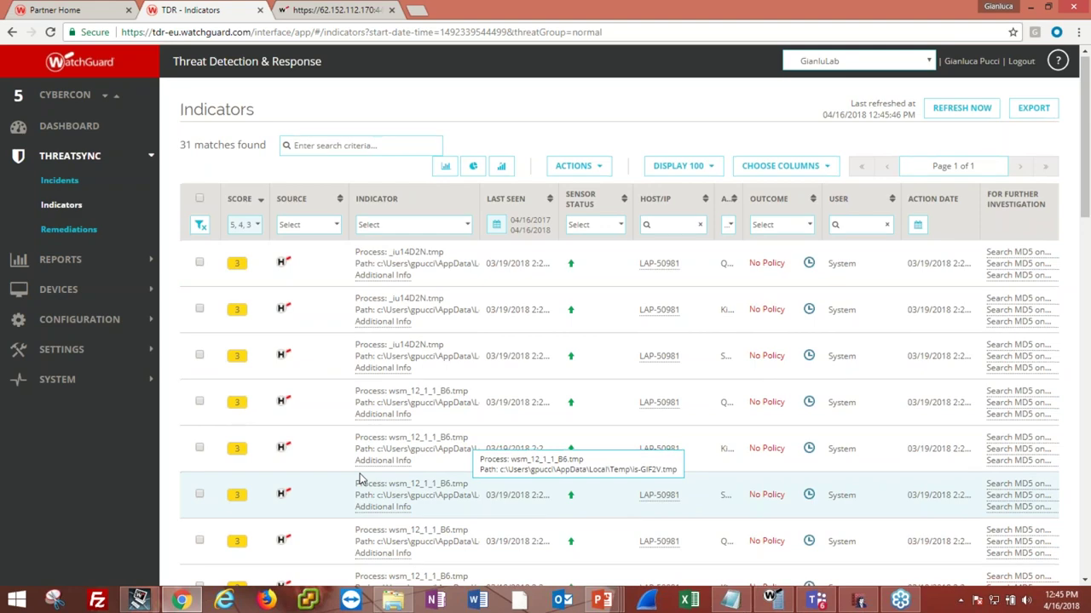
pyautogui.scroll(-1, 360, 479)
pyautogui.click(199, 473)
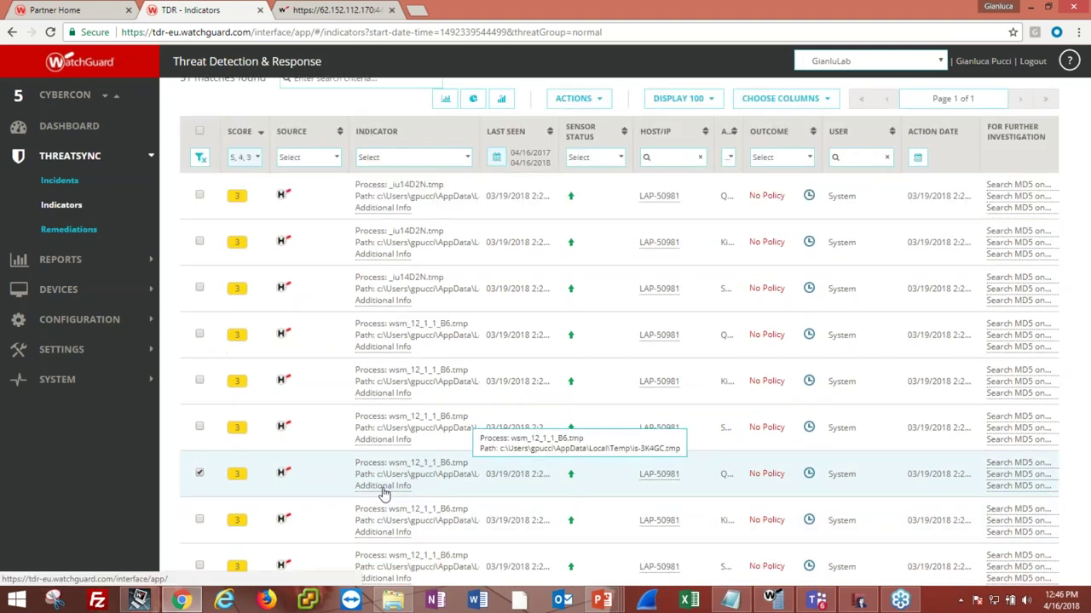
pyautogui.click(384, 487)
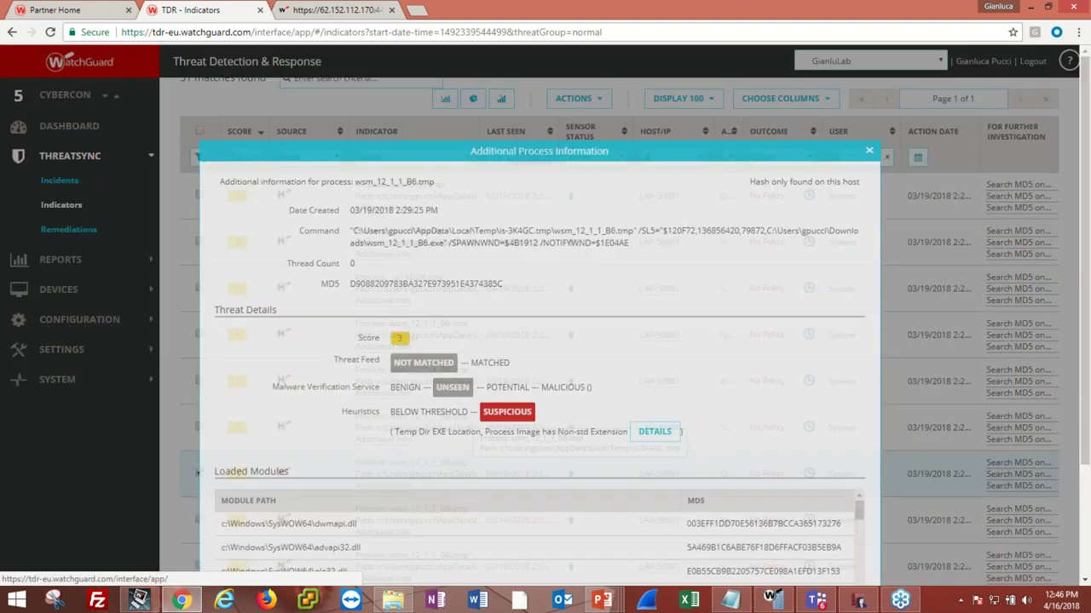
pyautogui.moveTo(341, 418); pyautogui.dragTo(380, 418)
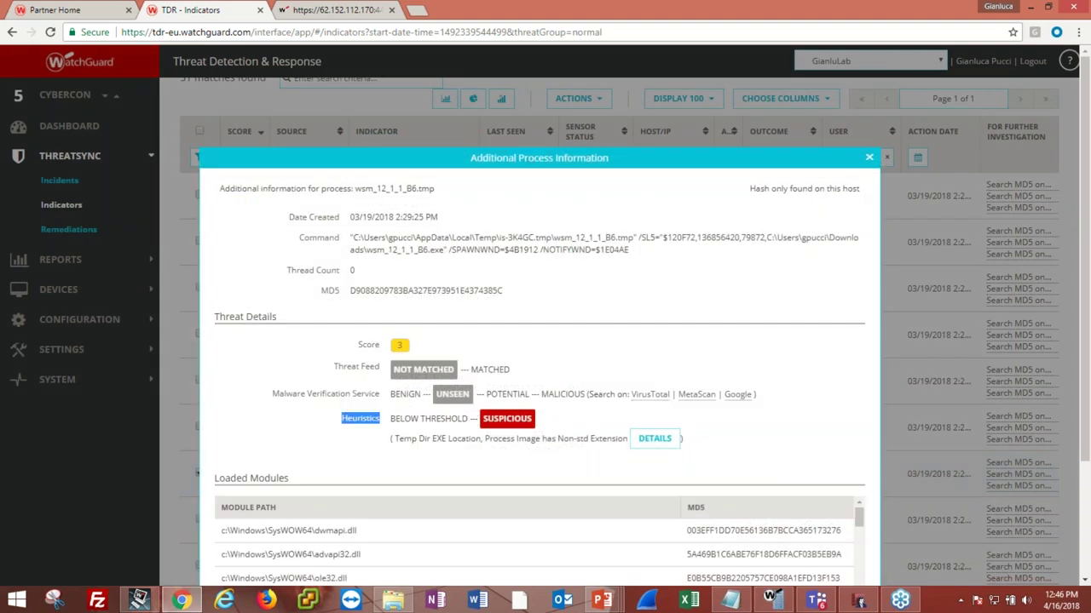
pyautogui.click(382, 423)
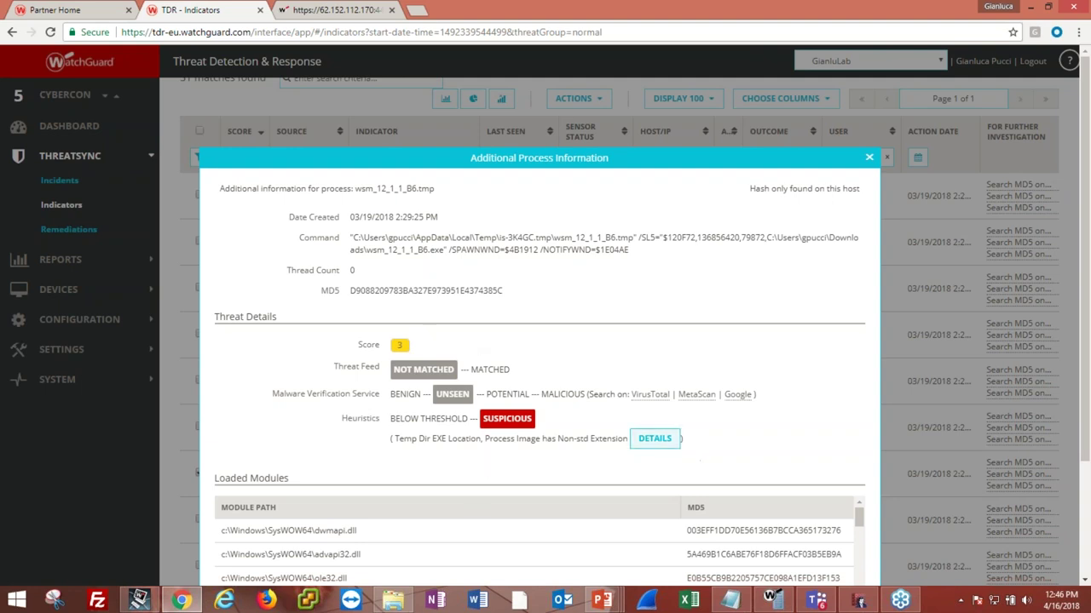
pyautogui.click(655, 439)
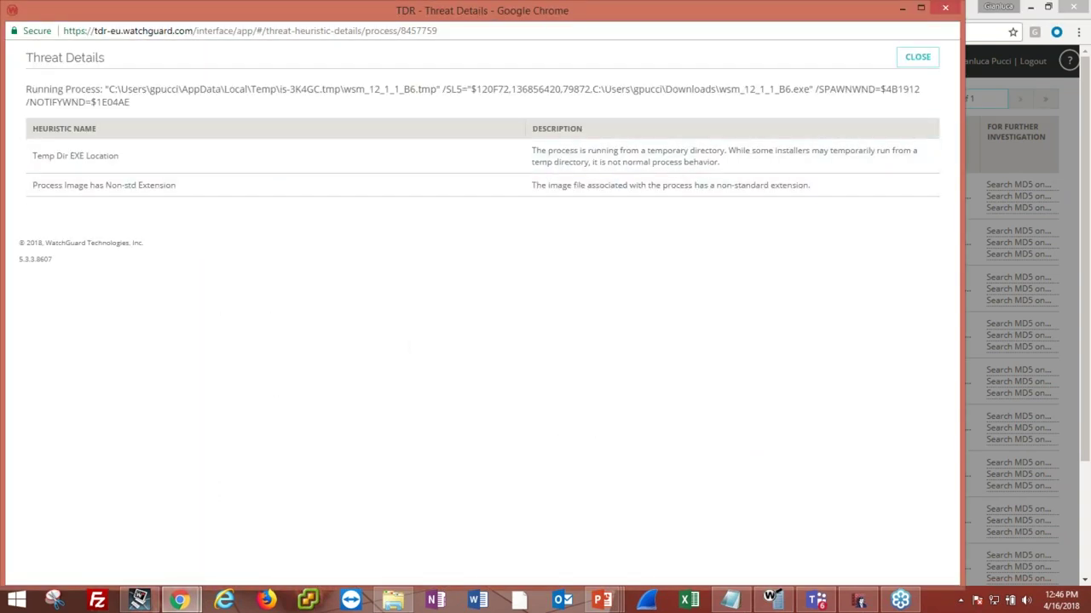
pyautogui.click(945, 10)
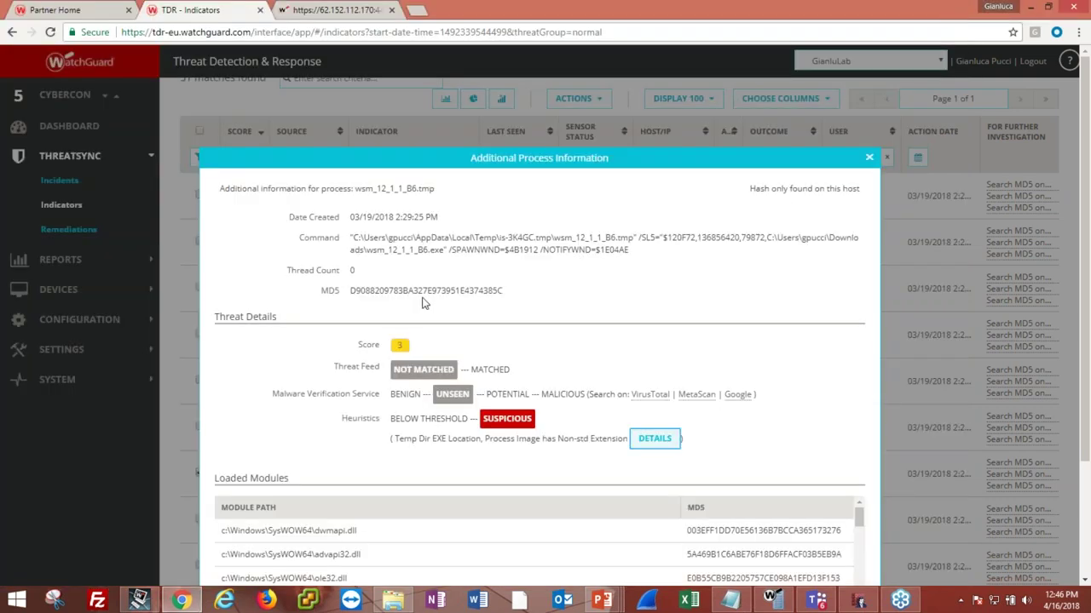
pyautogui.click(869, 159)
# Tick the first, second and fourth indicators, then review and dismiss the ACTIONS menu.
pyautogui.scroll(1, 365, 372)
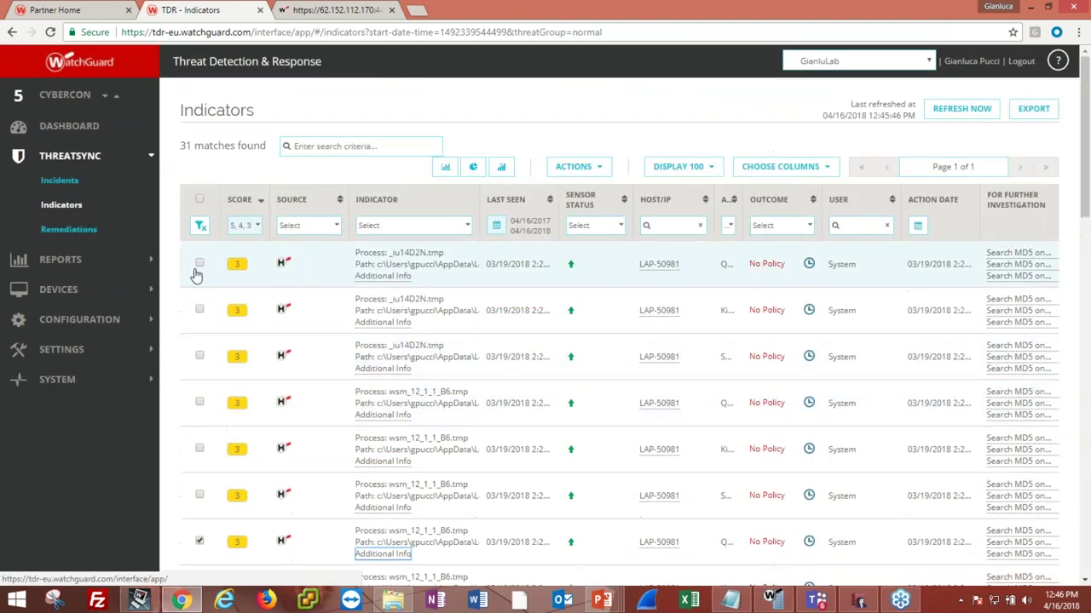
pyautogui.click(199, 265)
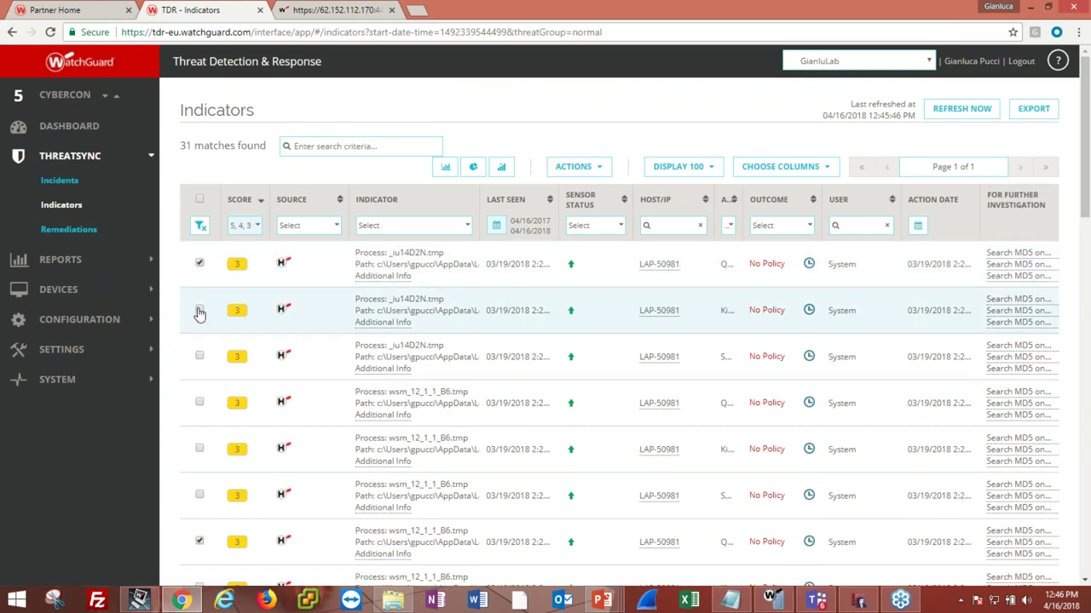
pyautogui.click(199, 312)
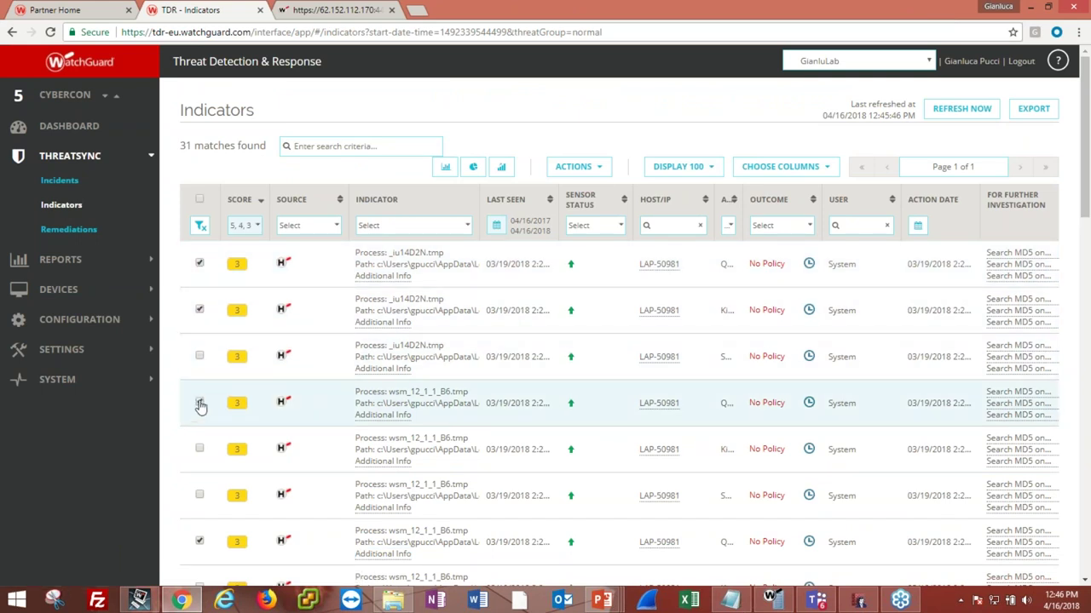
pyautogui.click(199, 404)
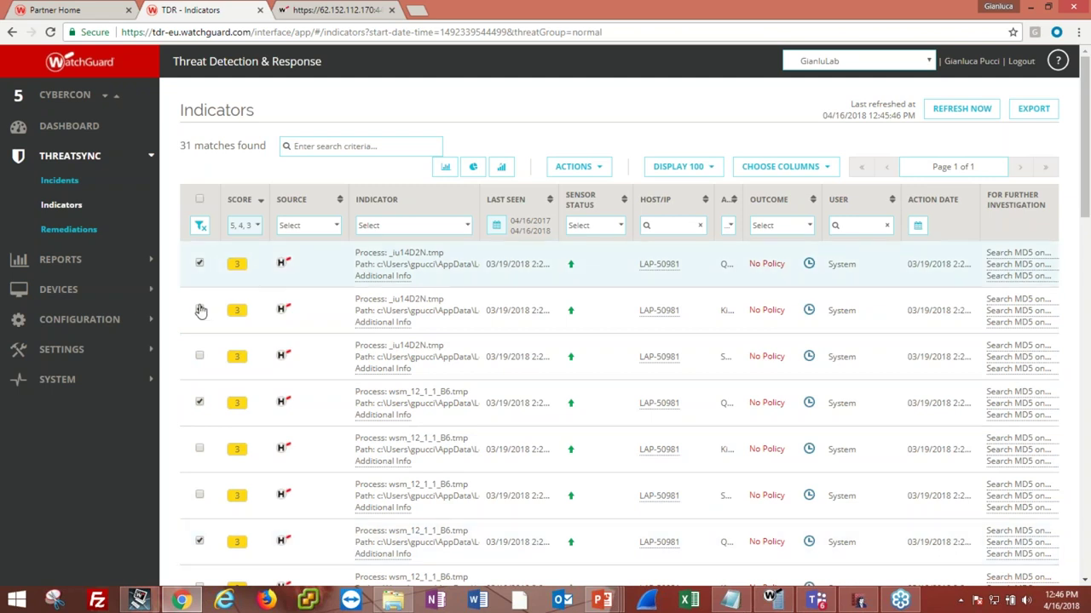
pyautogui.click(601, 168)
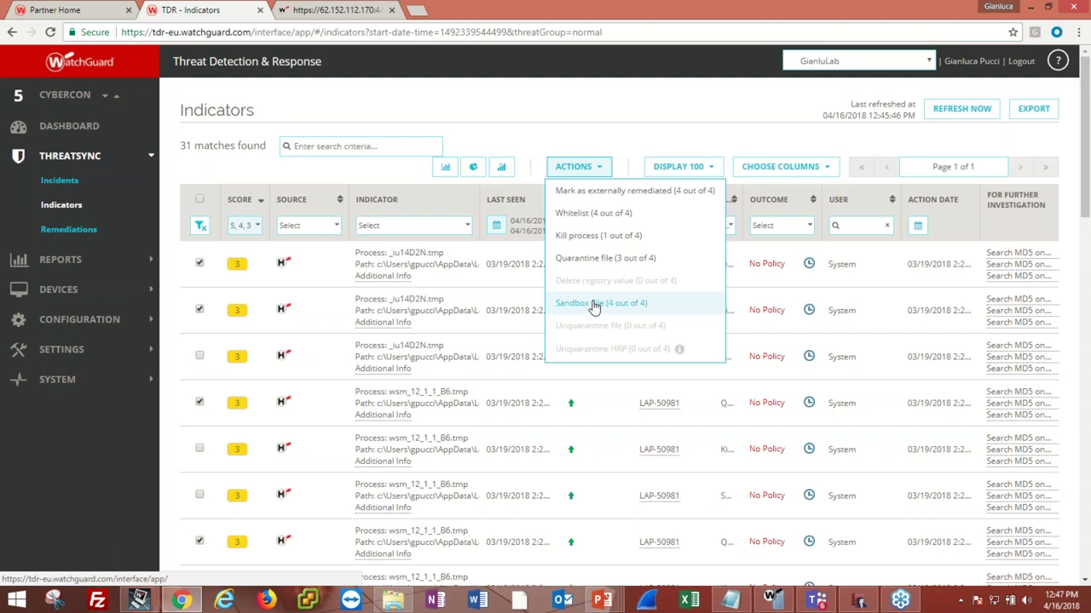
pyautogui.click(527, 123)
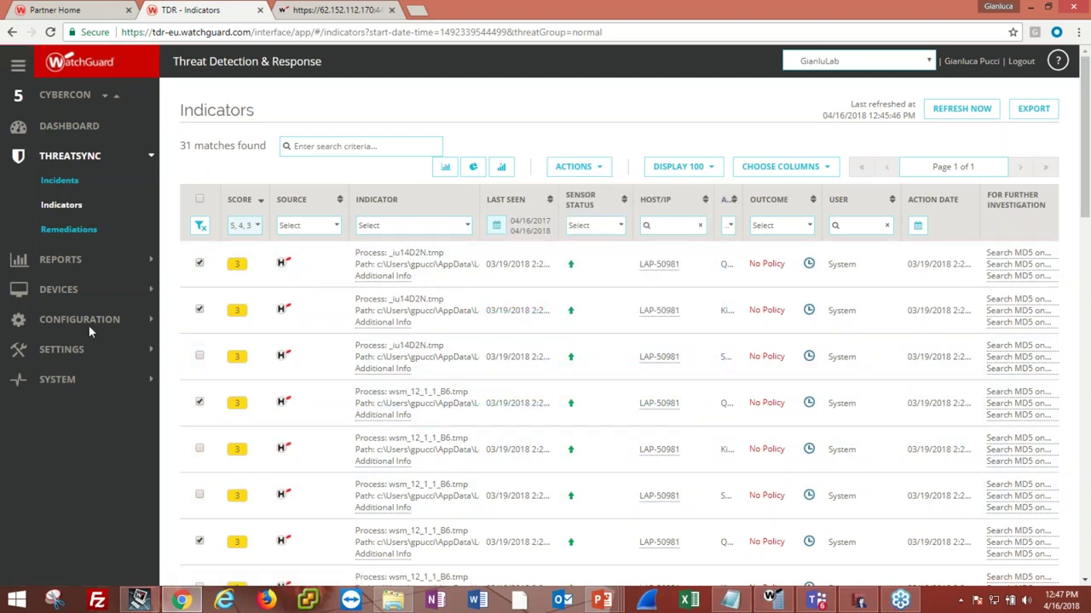
# Expand the rank 1 default remediation policy and review its Severe (8/10) threshold.
pyautogui.click(71, 321)
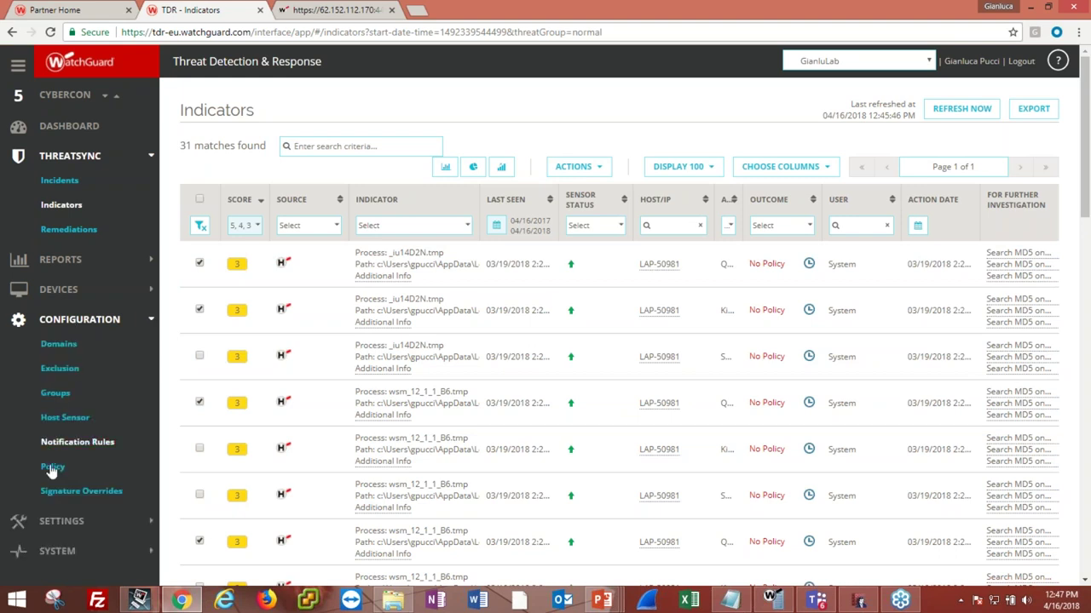
pyautogui.click(53, 468)
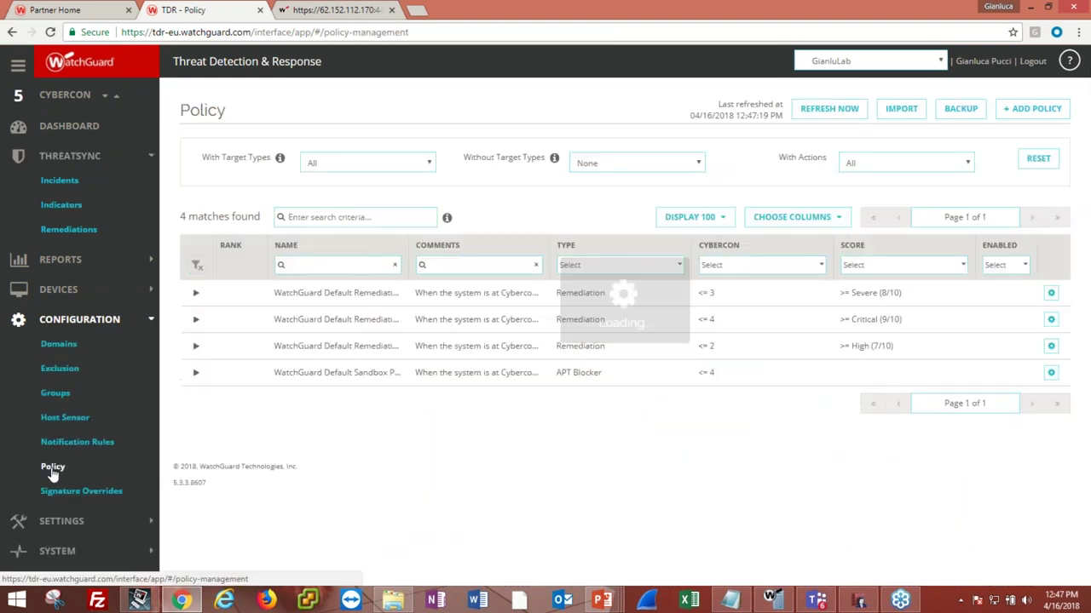
pyautogui.click(196, 297)
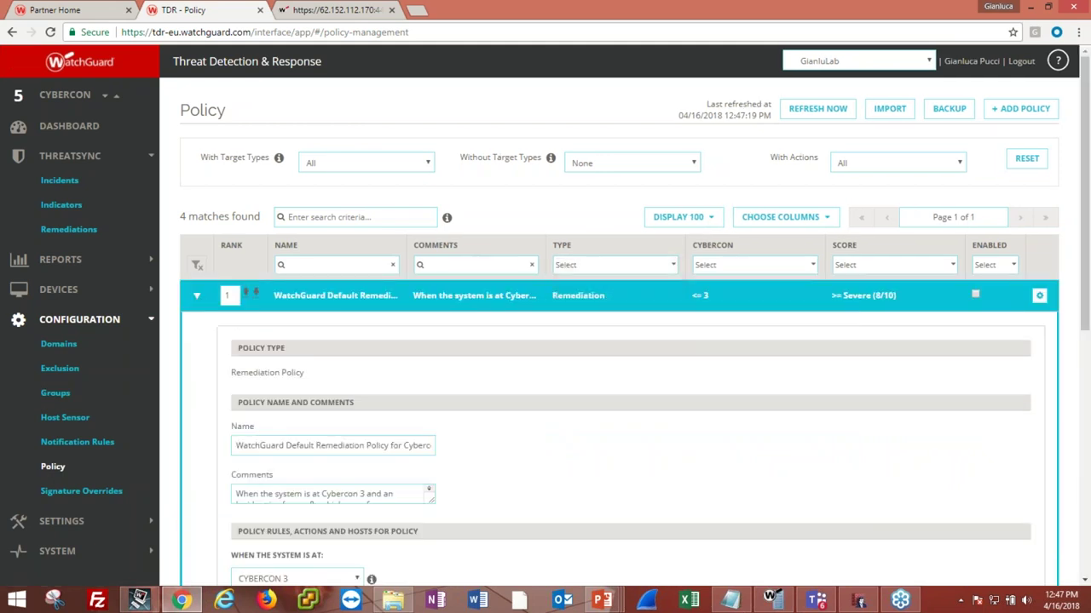
pyautogui.scroll(-3, 565, 378)
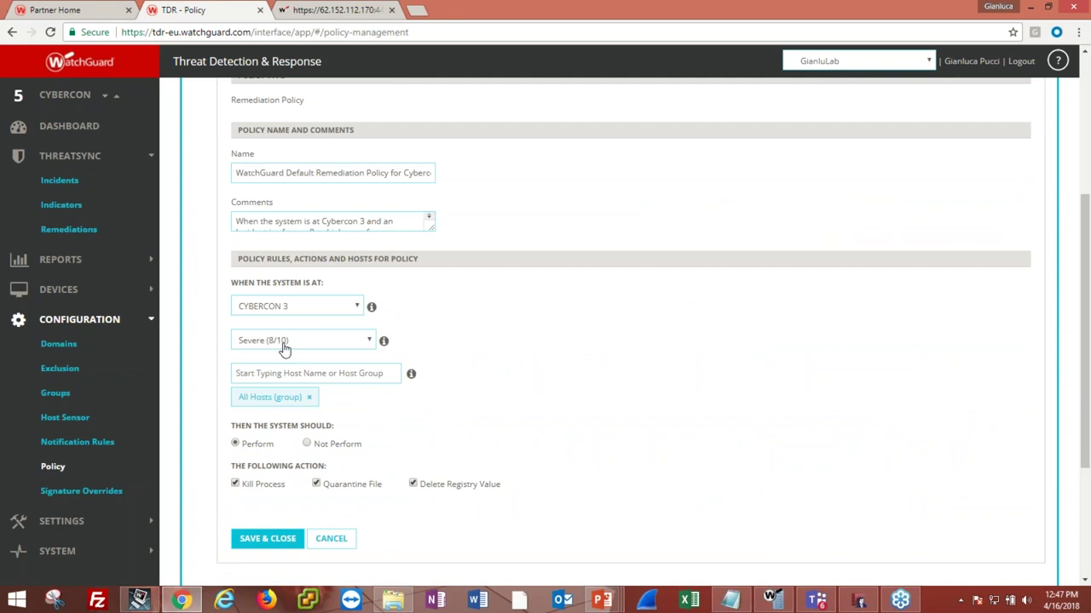
pyautogui.moveTo(276, 445); pyautogui.dragTo(238, 444)
pyautogui.click(372, 342)
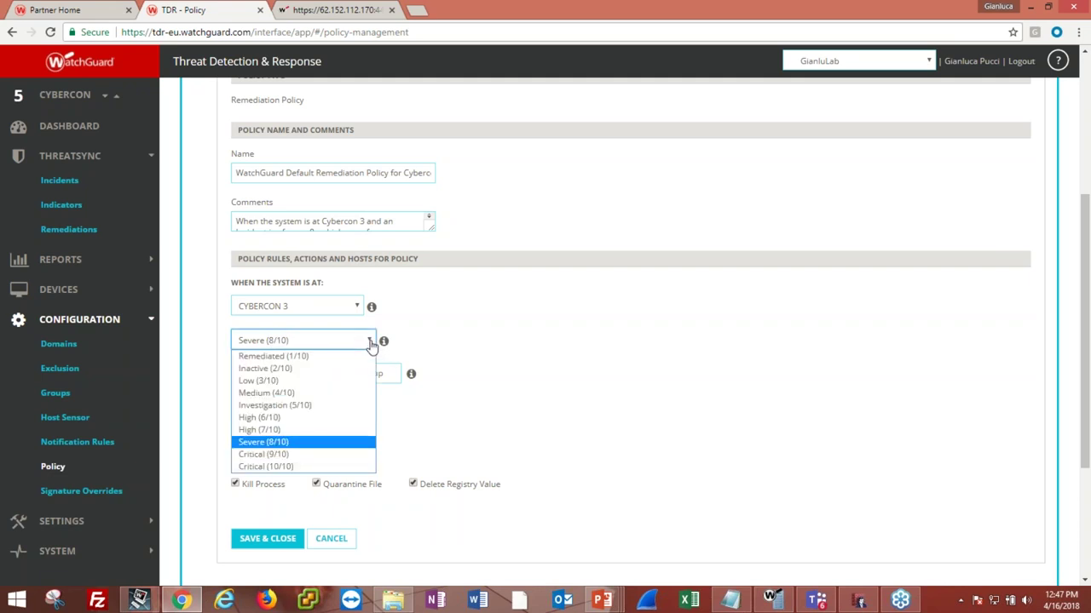
pyautogui.click(371, 342)
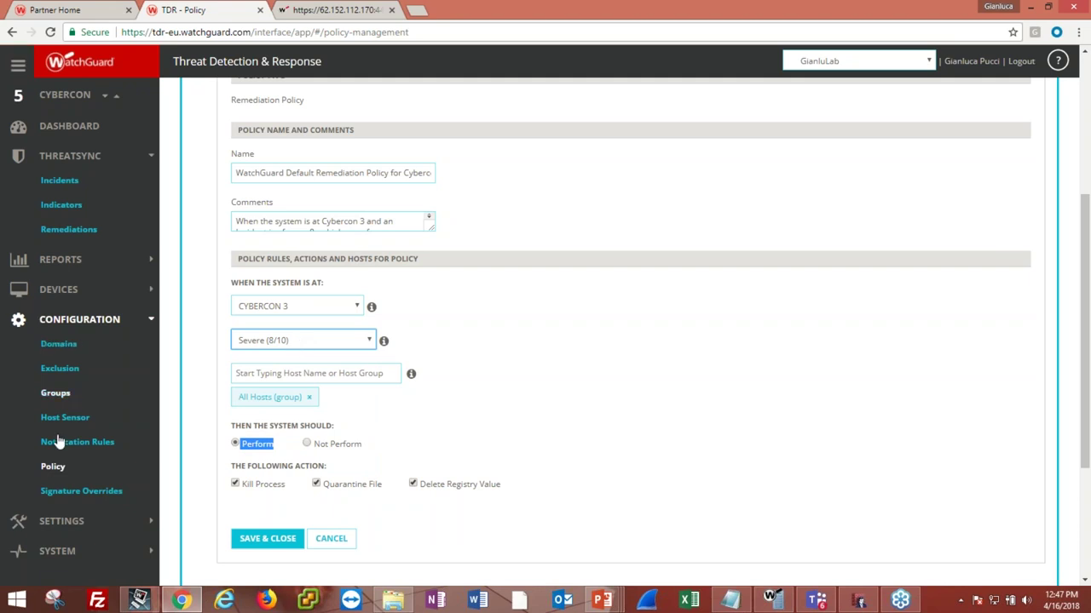
# Go to the Reports > Report Scheduling page.
pyautogui.click(55, 471)
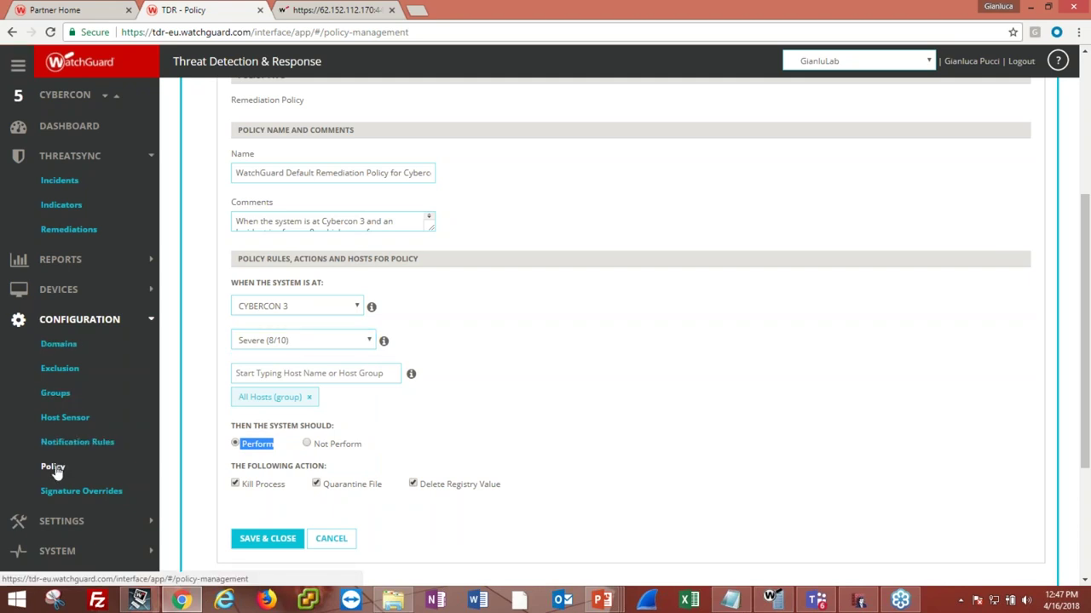
pyautogui.click(60, 259)
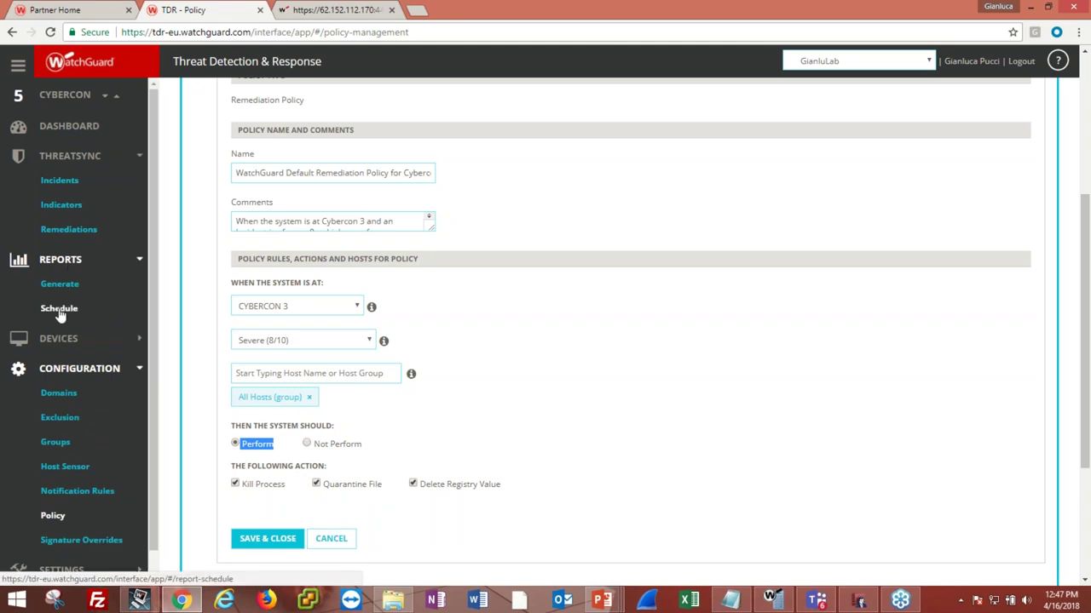
pyautogui.click(60, 311)
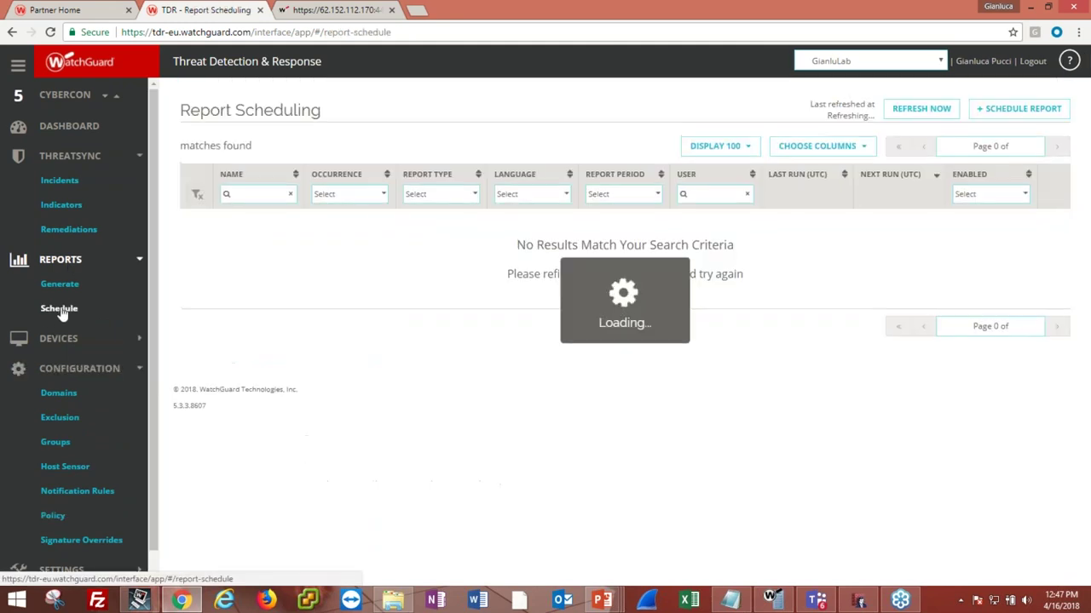
# On the Generate page, tick the third report and open its ExecutiveSummary PDF.
pyautogui.click(71, 287)
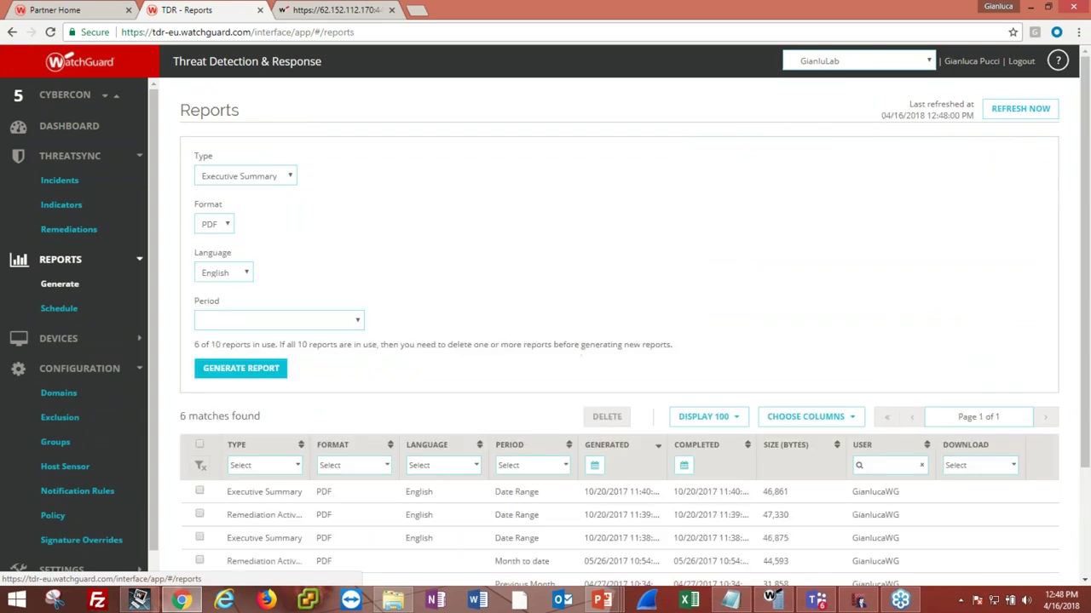
pyautogui.scroll(-2, 247, 417)
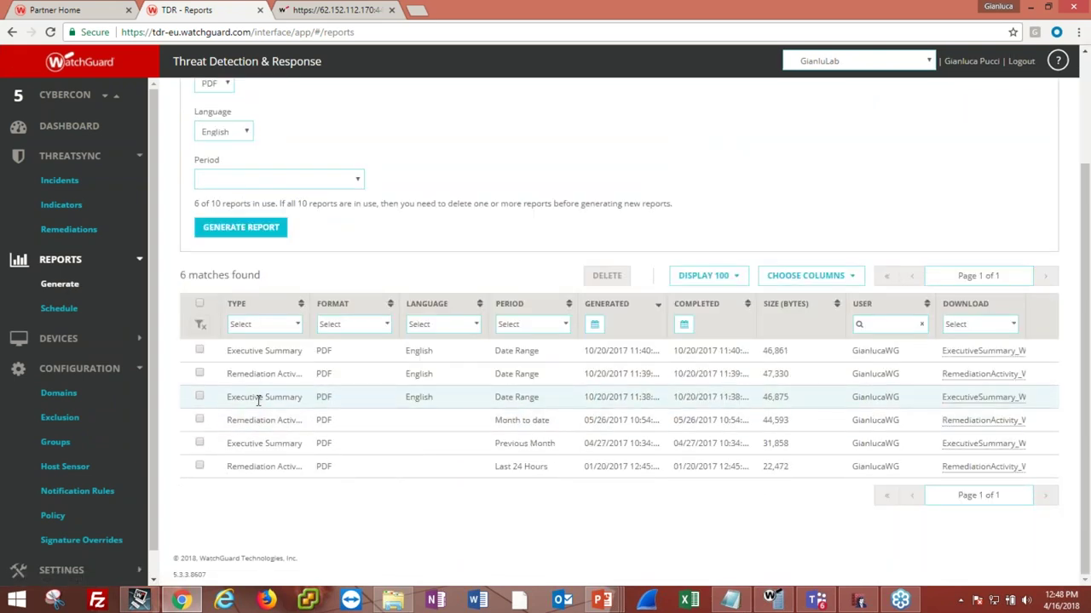
pyautogui.click(200, 397)
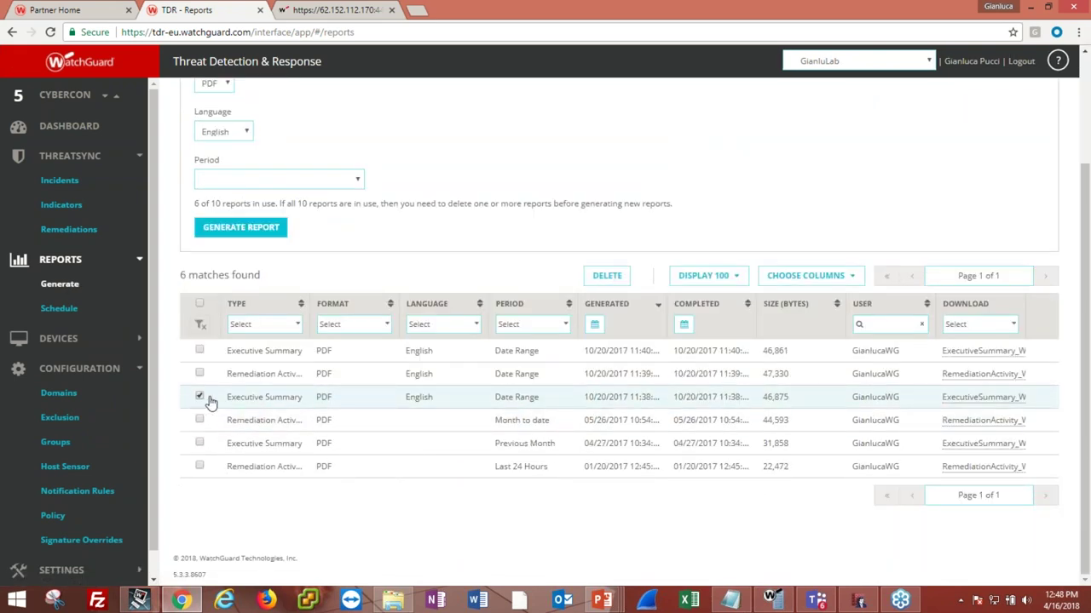
pyautogui.click(984, 397)
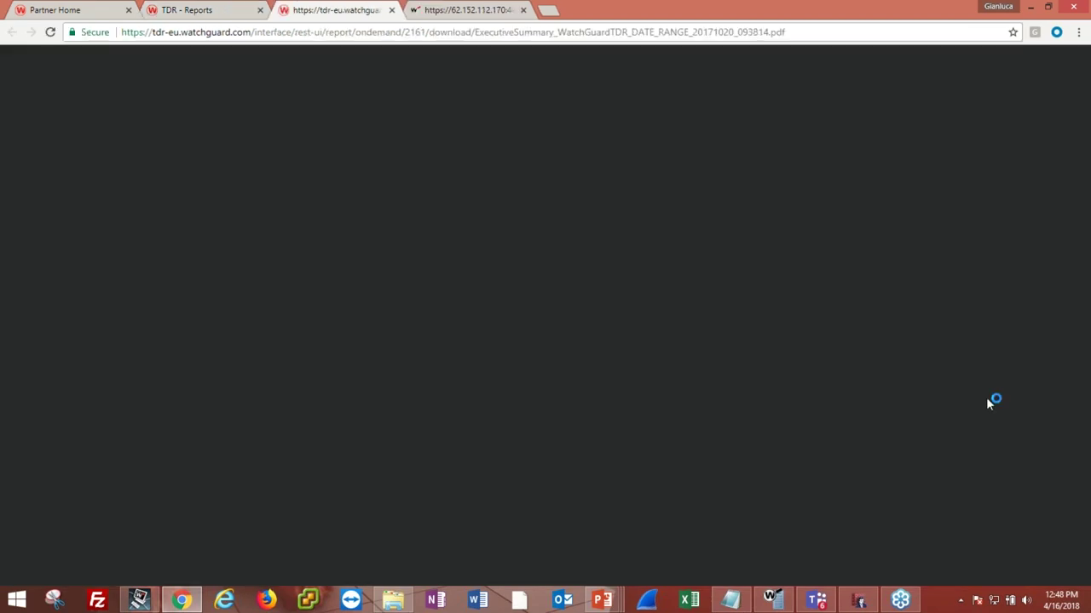
# Scroll the Executive Summary PDF to page 5, then return to the TDR - Reports tab.
pyautogui.scroll(-3, 986, 397)
pyautogui.scroll(-12, 611, 341)
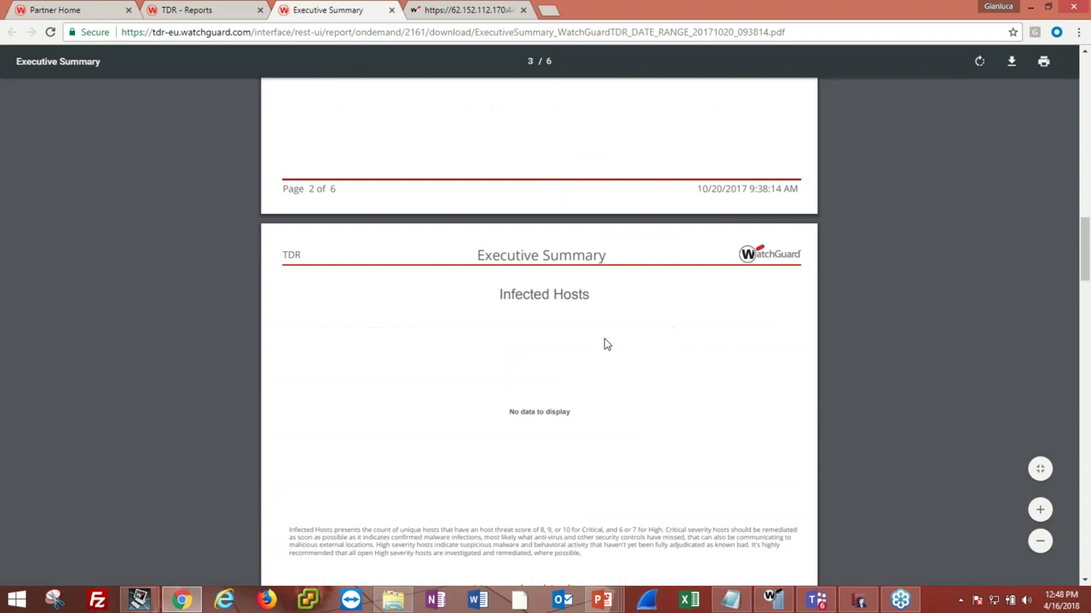
pyautogui.scroll(-10, 606, 343)
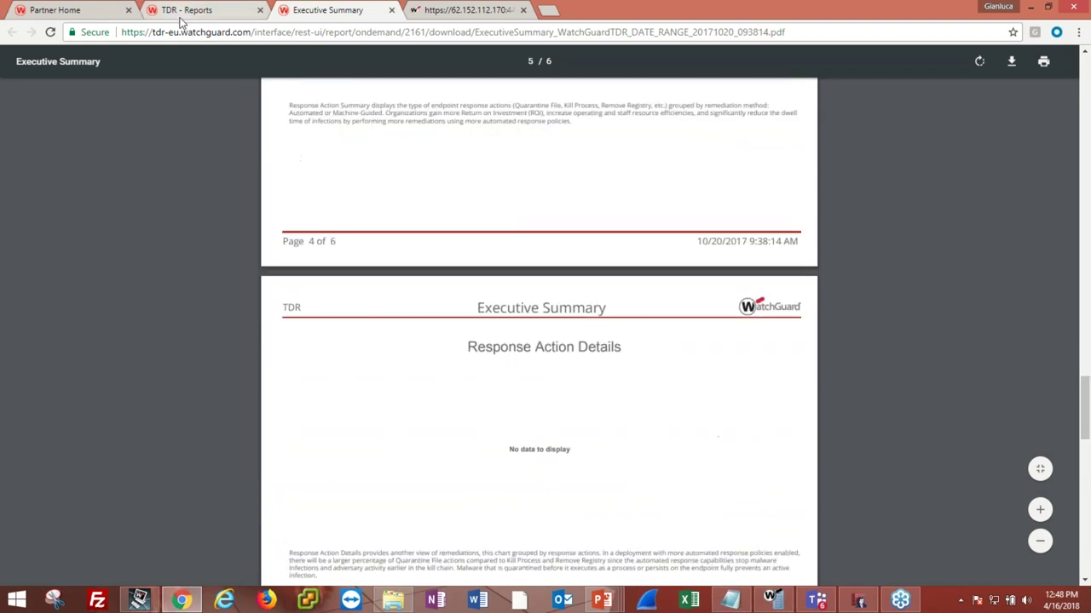
pyautogui.click(181, 11)
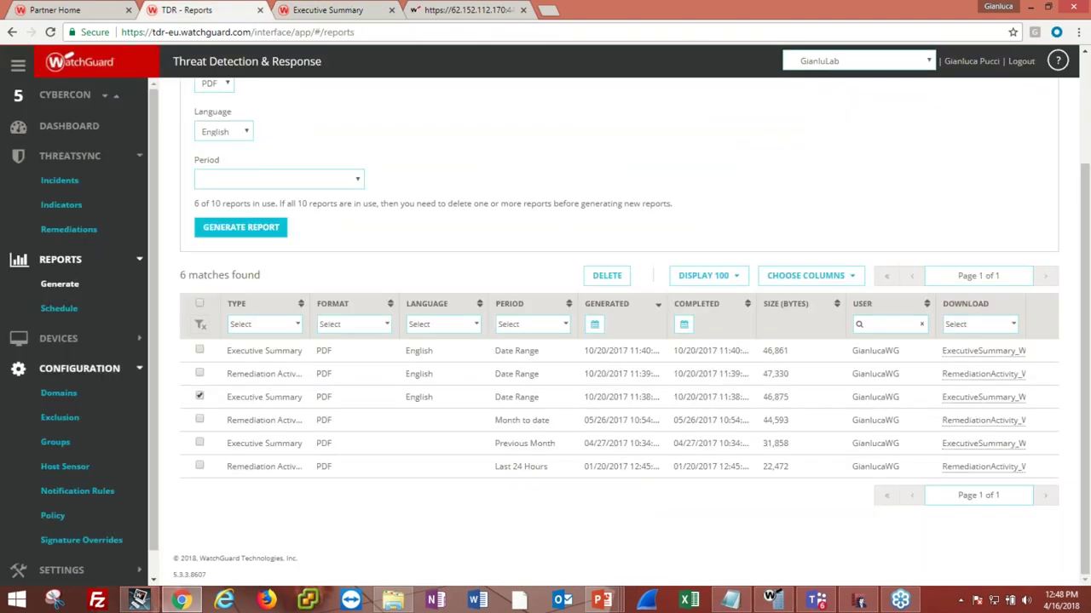
# Open Devices > Hosts and check the Microsoft Windows host sensor download details.
pyautogui.click(59, 339)
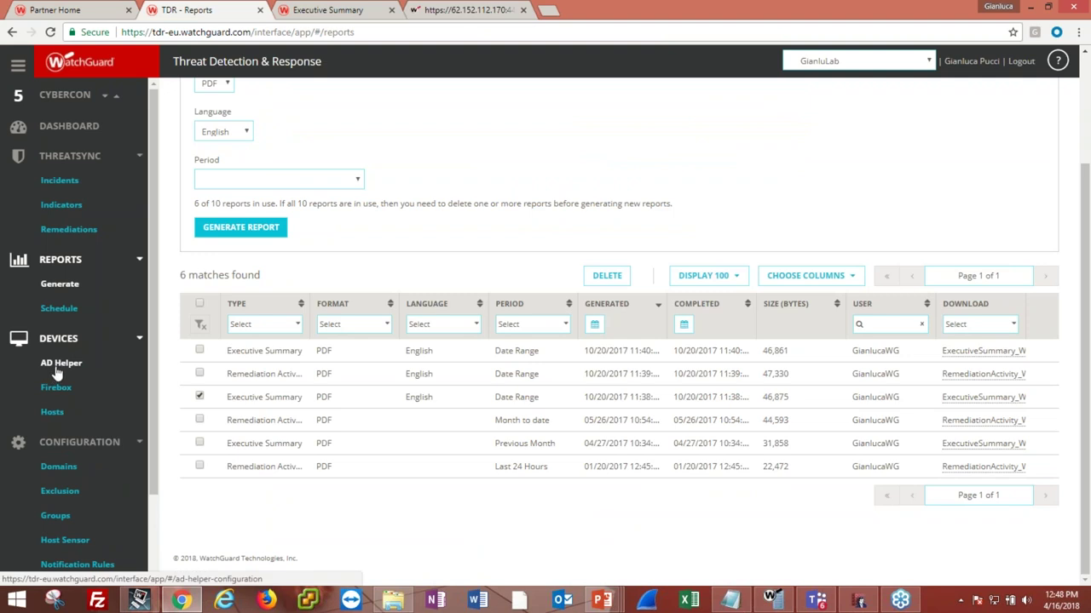
pyautogui.click(53, 416)
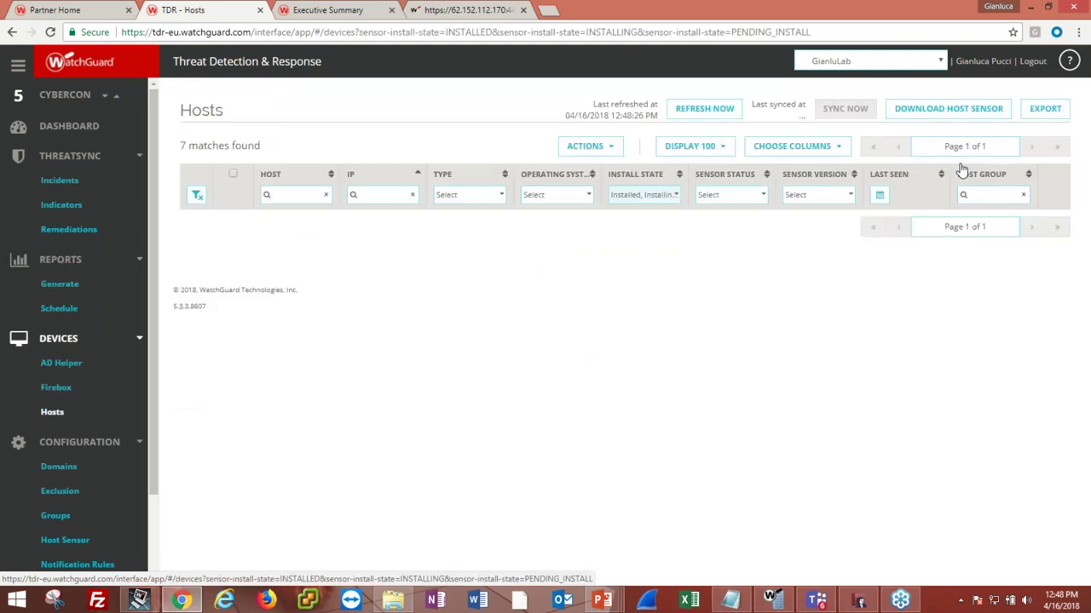
pyautogui.click(940, 115)
pyautogui.click(410, 191)
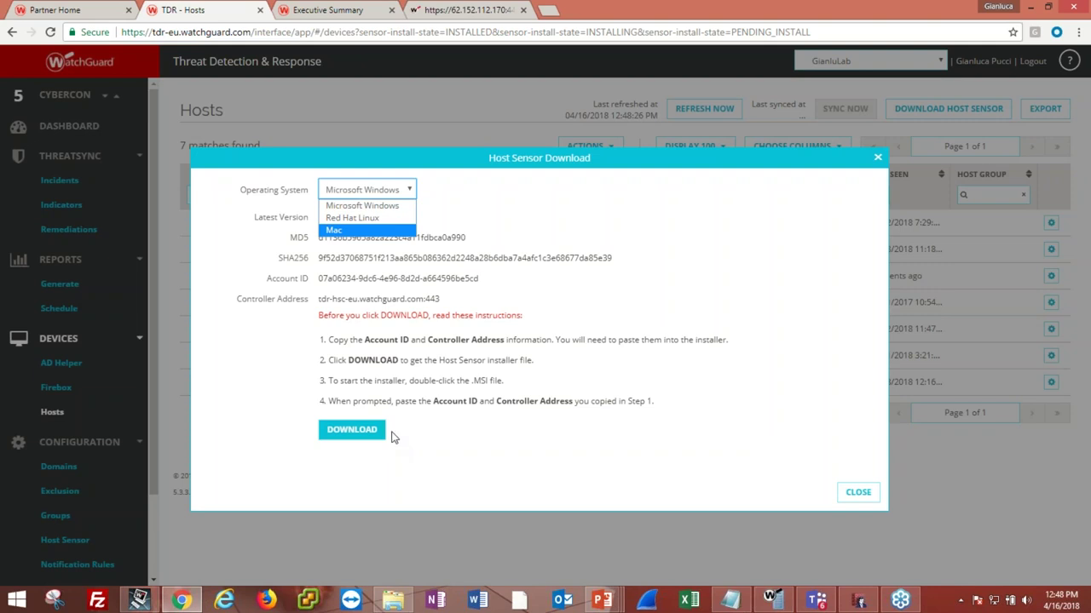
pyautogui.click(366, 207)
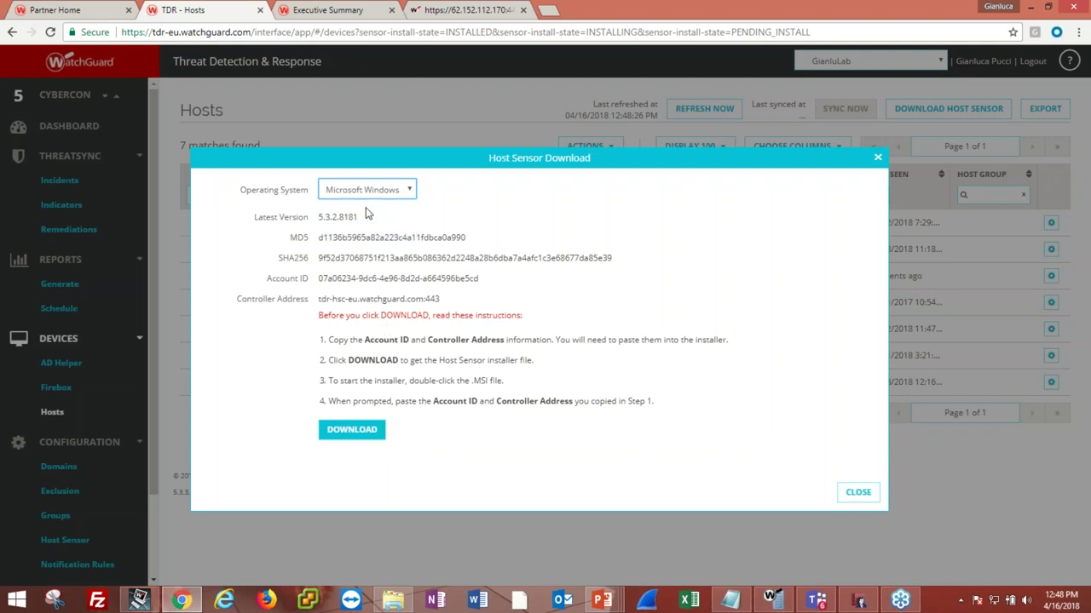
pyautogui.click(878, 160)
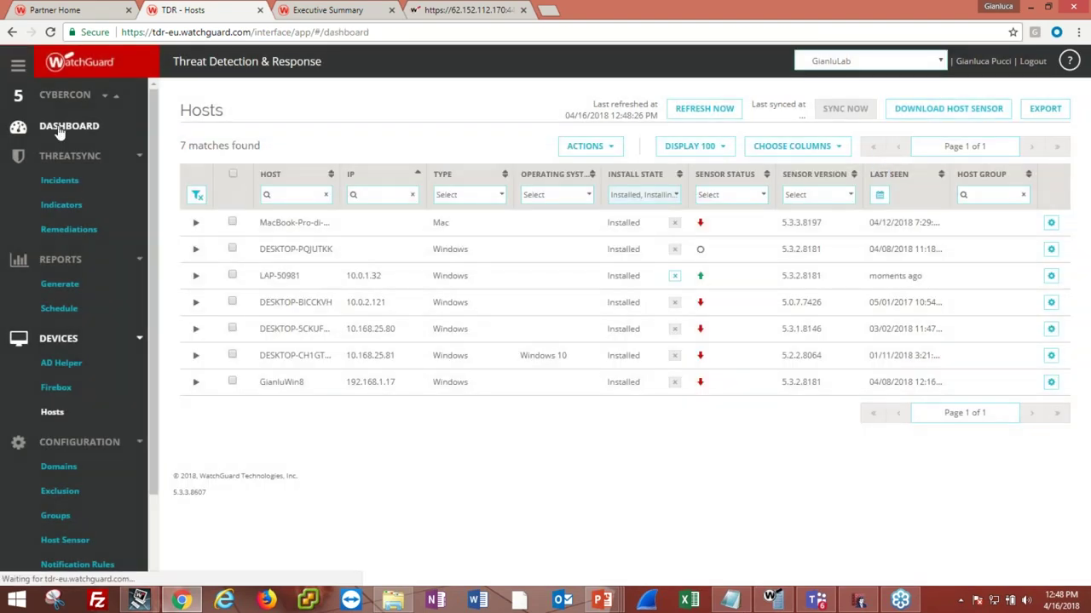
# Return to the Dashboard showing 31 medium/low indicators and 7 hosts.
pyautogui.click(66, 128)
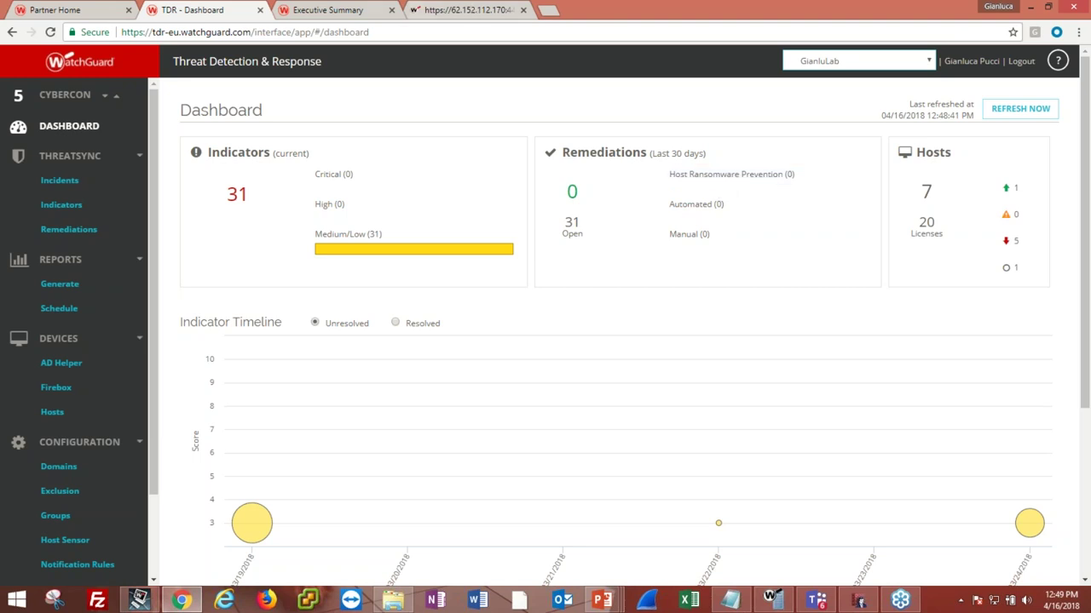
# Collapse the ThreatSync, Reports, Devices and Configuration sections of the TDR sidebar.
pyautogui.click(54, 160)
pyautogui.click(57, 184)
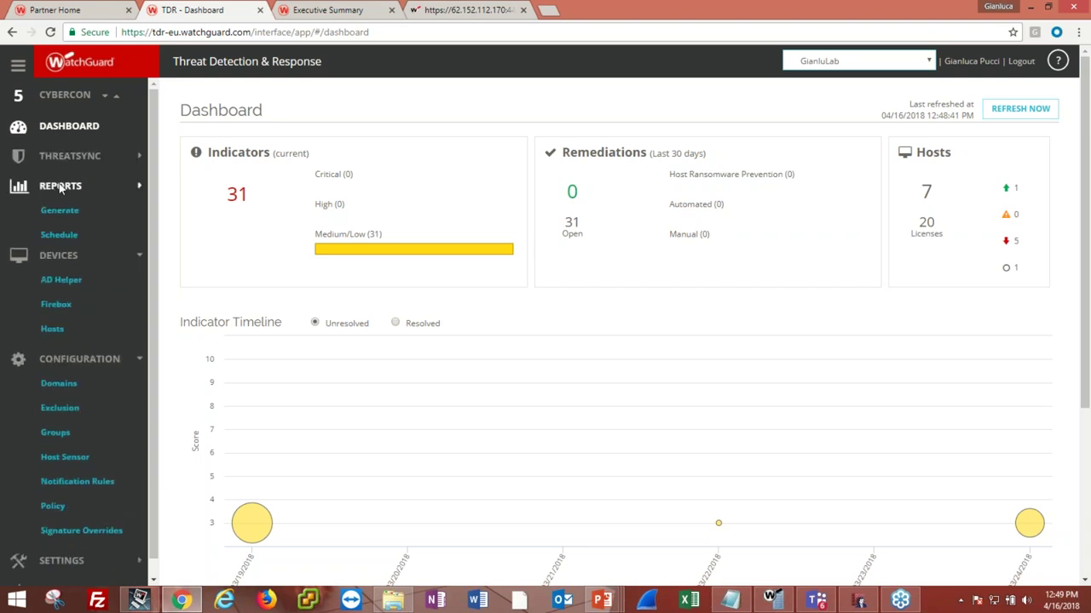
pyautogui.click(58, 218)
pyautogui.click(61, 245)
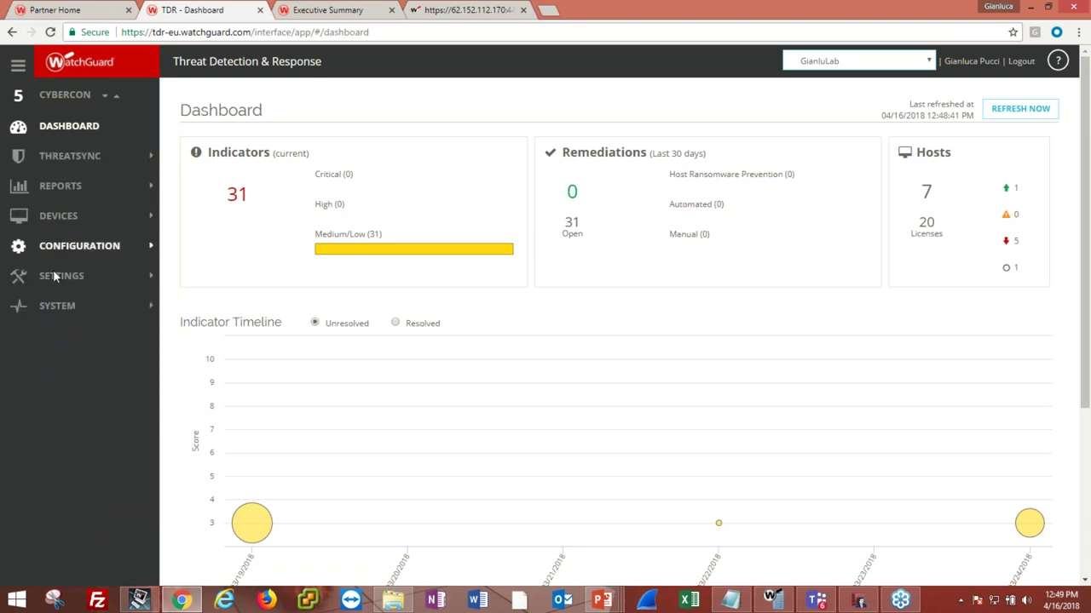
# From the Partner Portal's Support Center, launch Manage DNSWatch in a new tab.
pyautogui.click(49, 12)
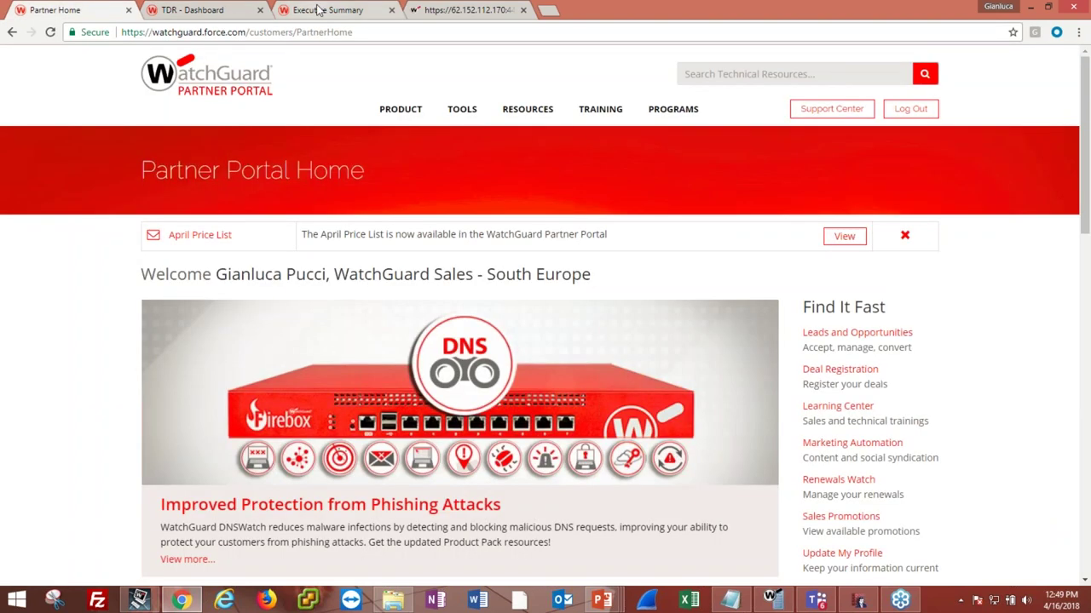
pyautogui.click(213, 11)
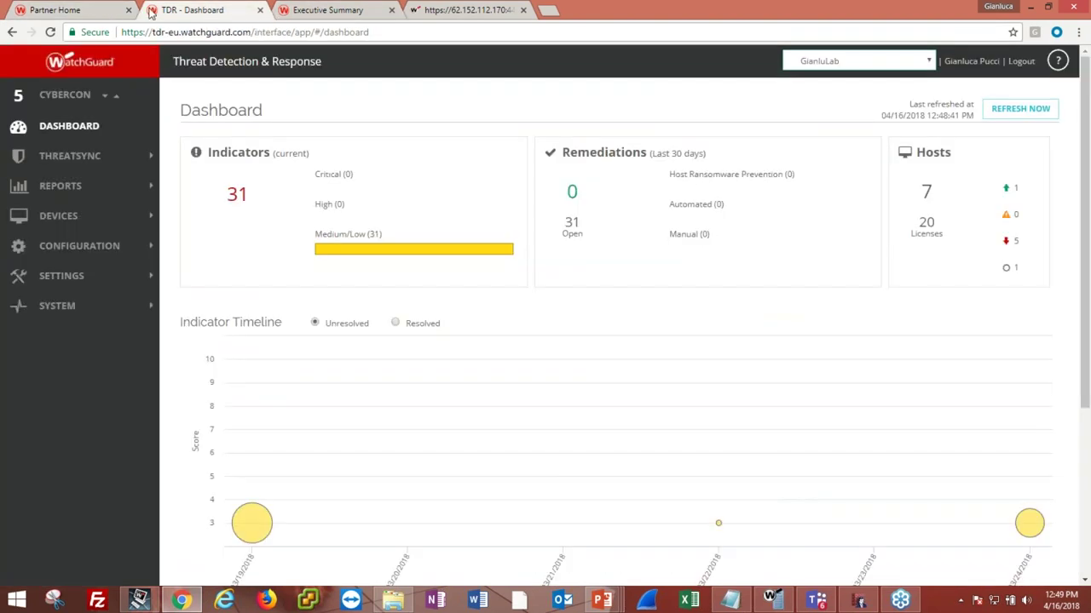
pyautogui.click(101, 17)
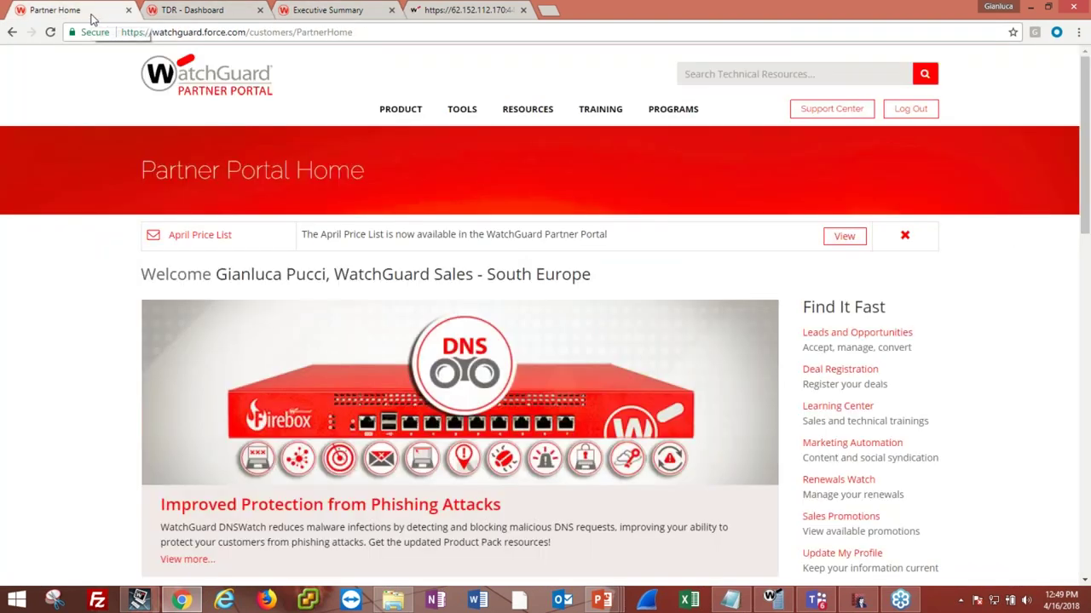
pyautogui.click(832, 109)
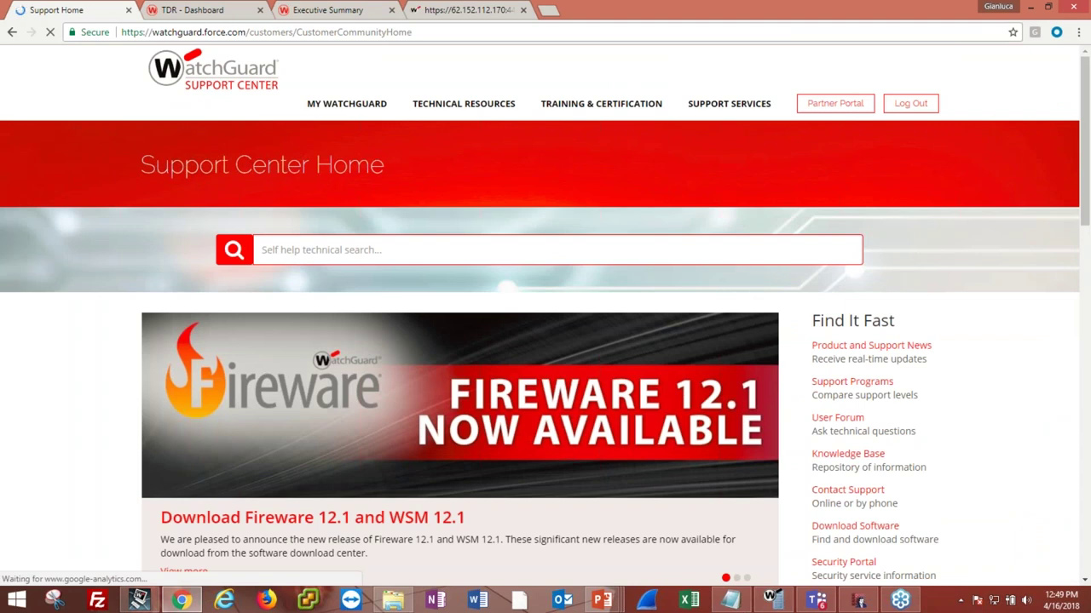
pyautogui.moveTo(334, 106)
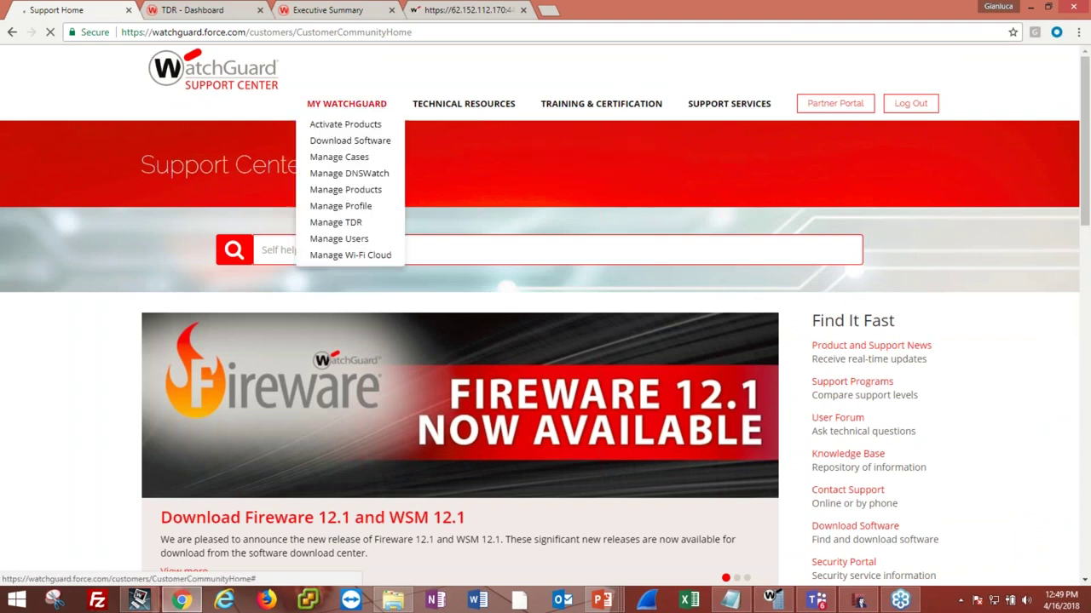
pyautogui.click(329, 173)
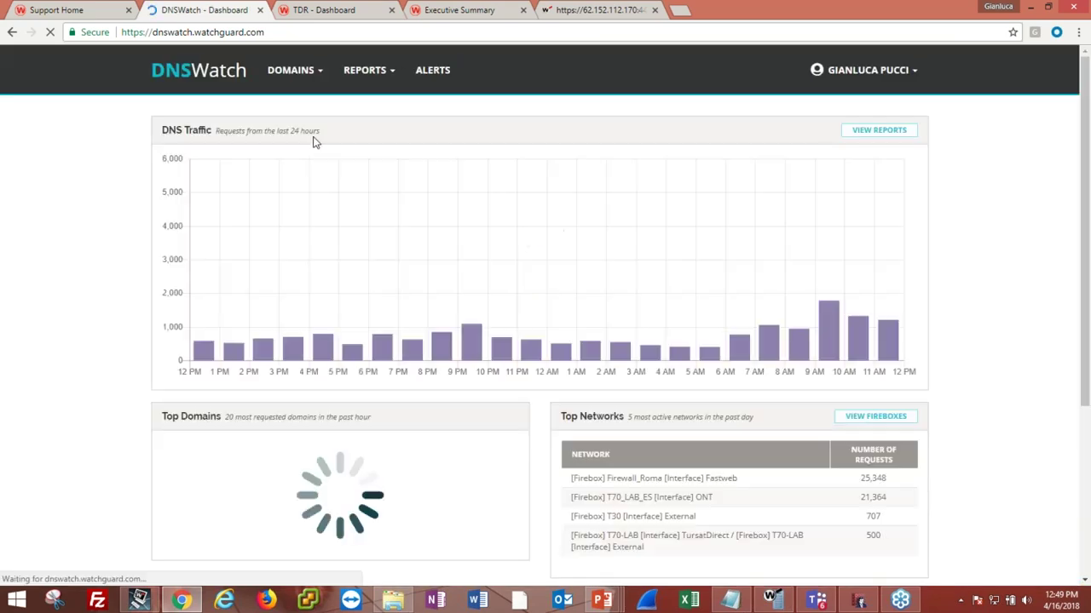
# In DNSWatch settings, try Disable, then restore enforcement on all Trusted, Optional and Custom interfaces.
pyautogui.click(864, 603)
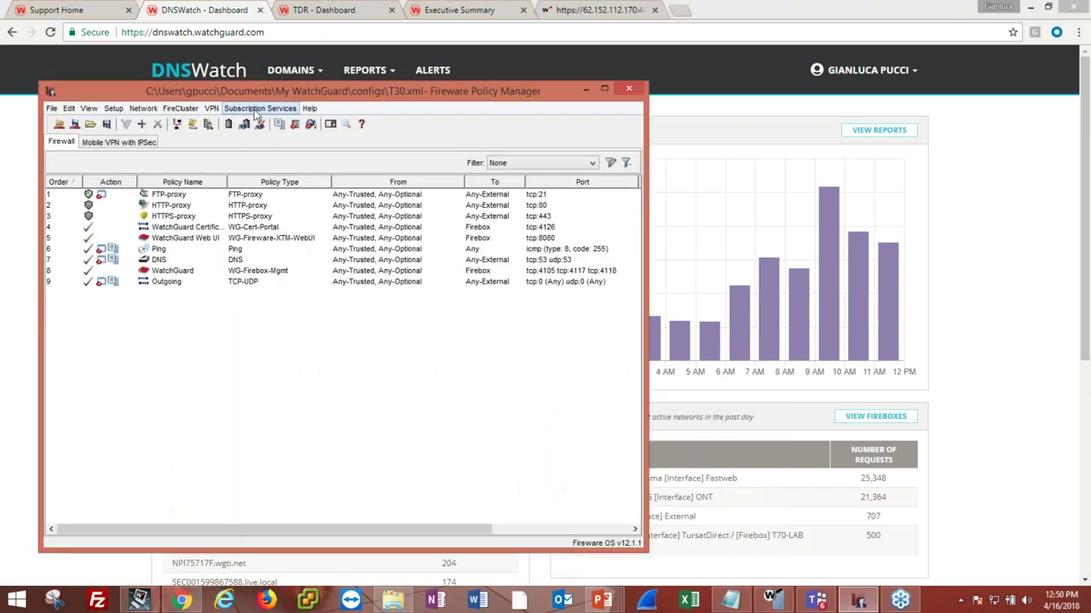
pyautogui.click(256, 109)
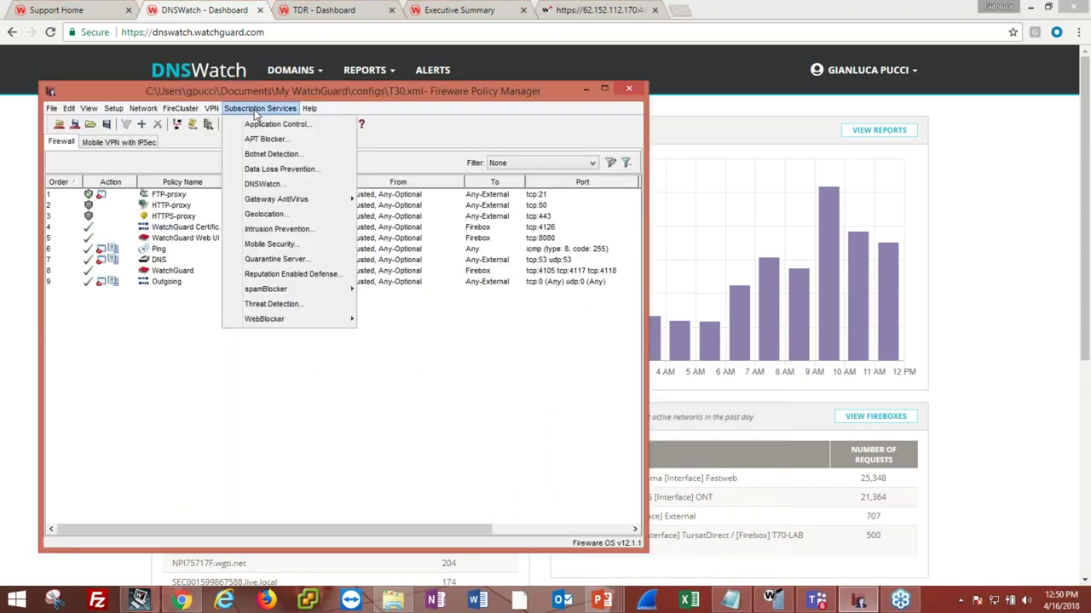
pyautogui.click(269, 183)
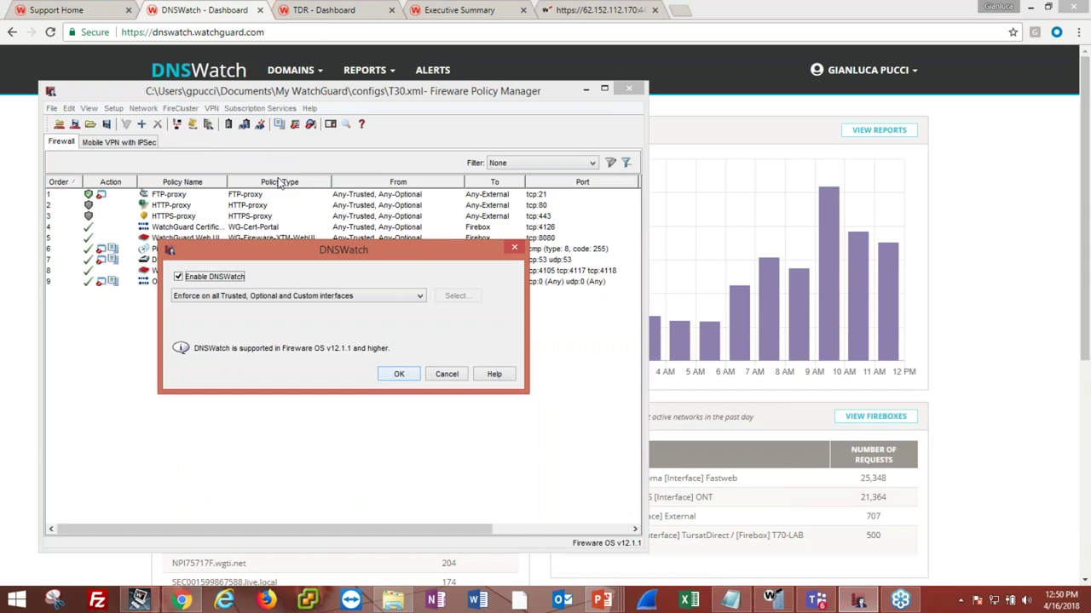
pyautogui.click(187, 296)
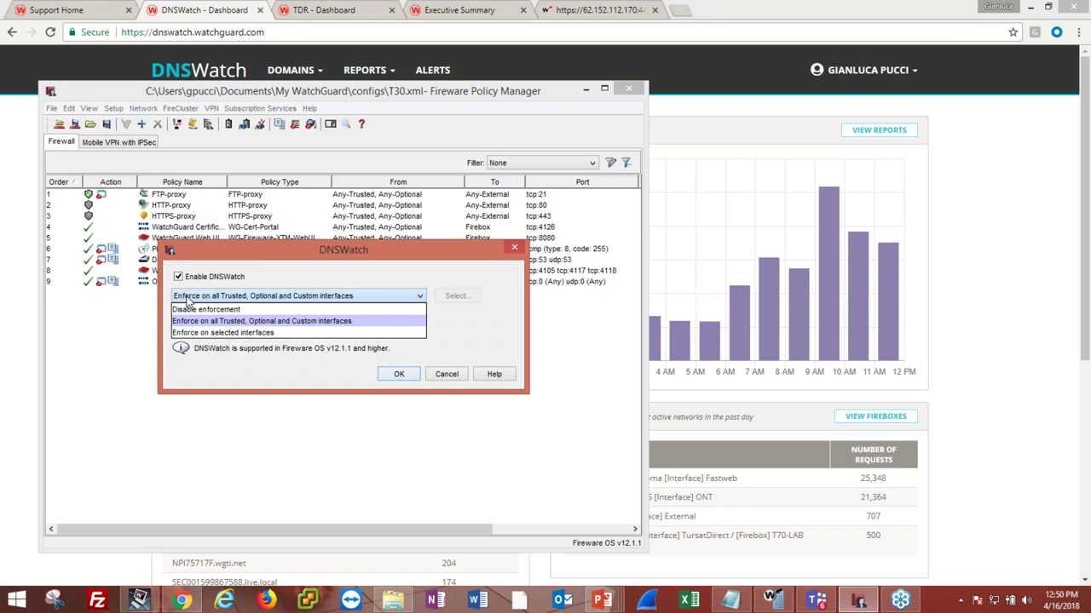
pyautogui.click(197, 309)
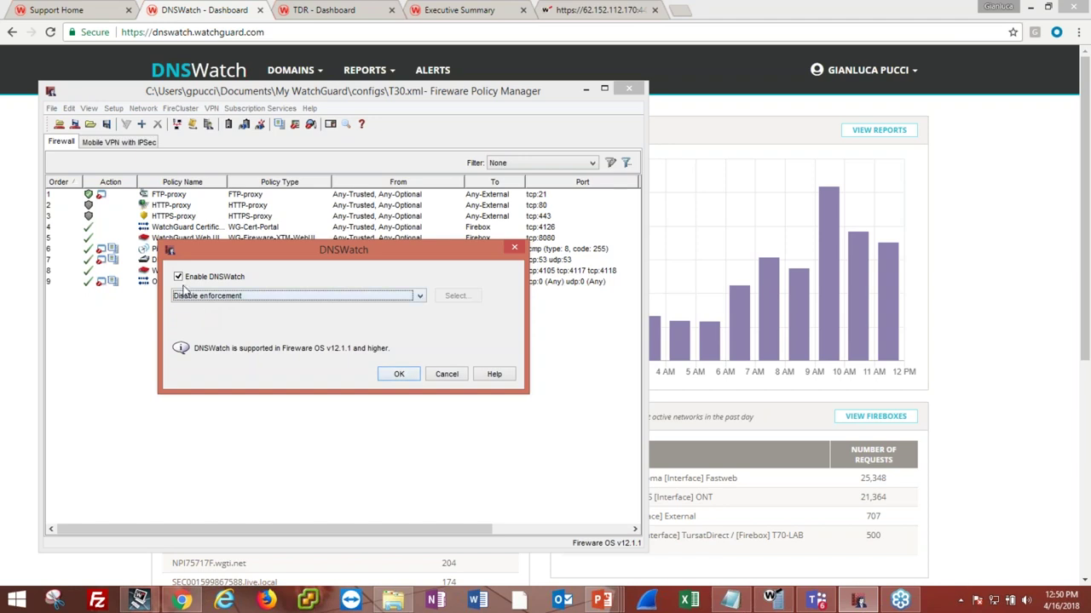
pyautogui.click(187, 298)
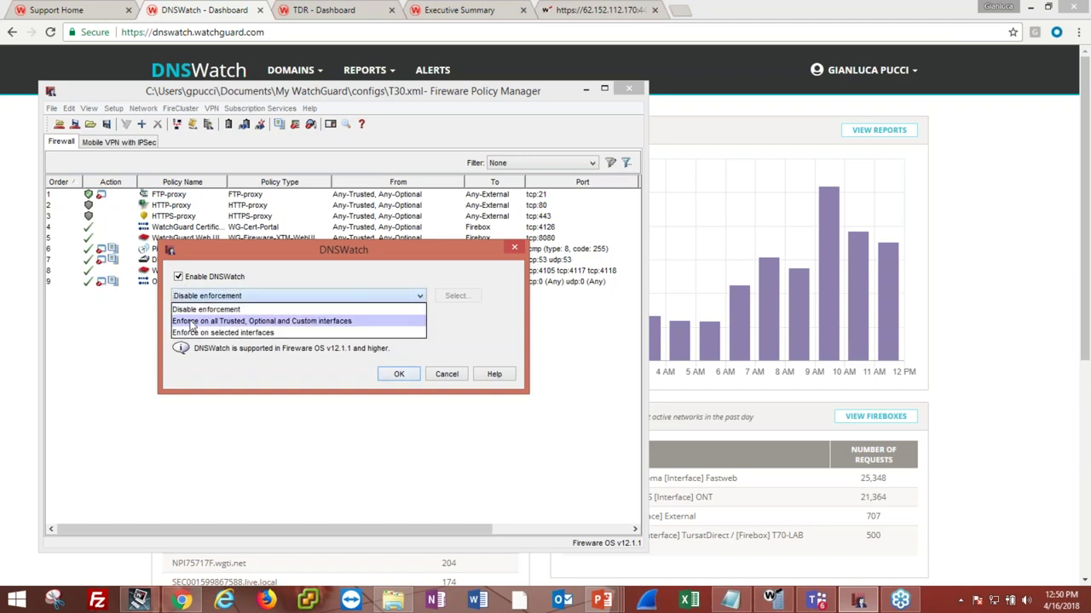
pyautogui.click(191, 323)
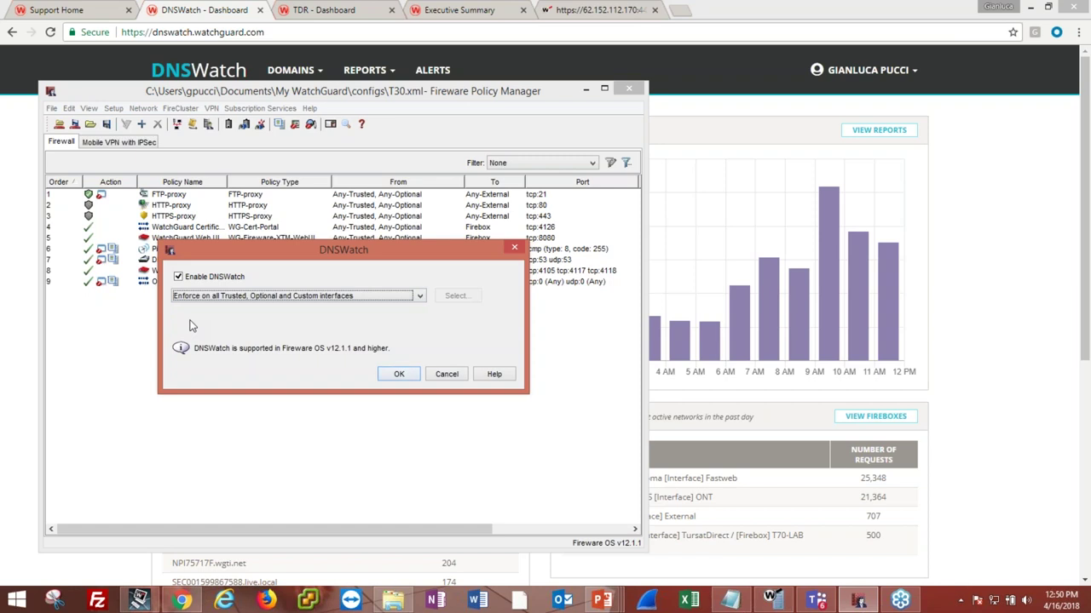
pyautogui.click(447, 374)
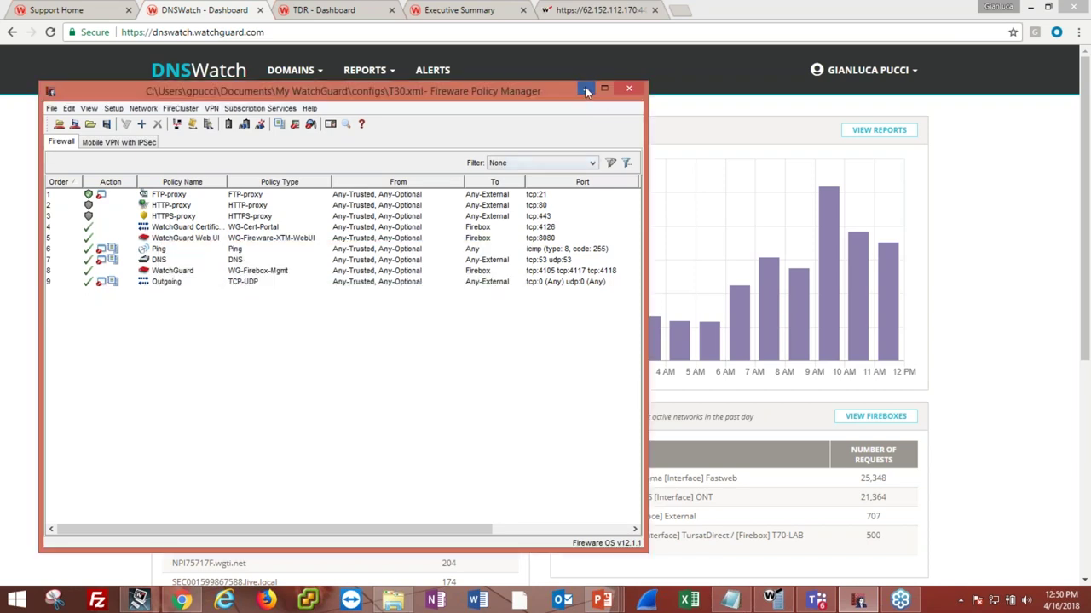
# Minimize Policy Manager and scroll through the DNSWatch dashboard's DNS Traffic and top networks.
pyautogui.click(585, 89)
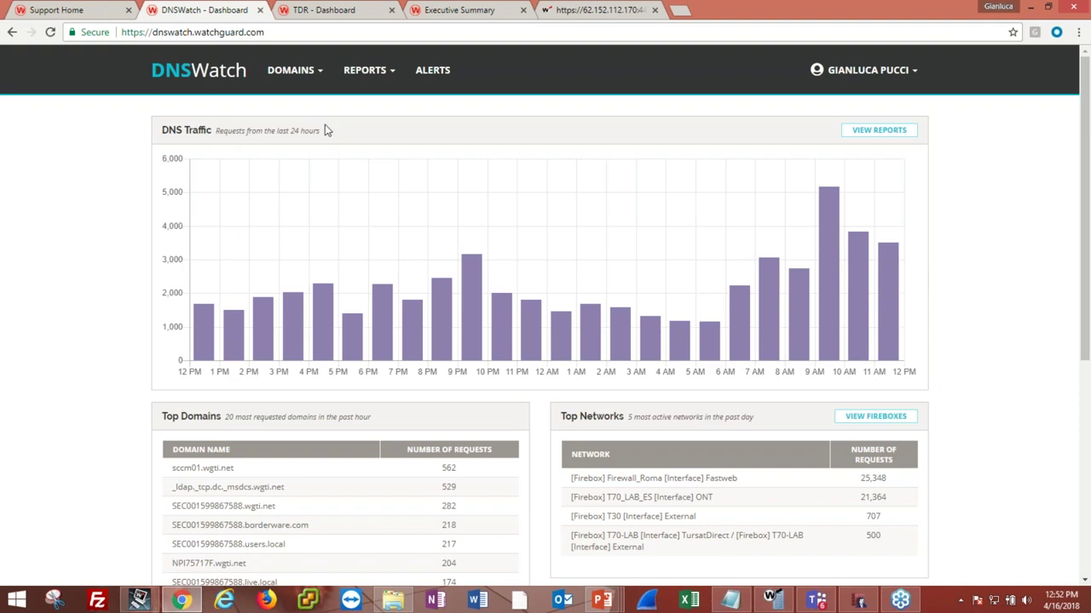
pyautogui.scroll(-3, 447, 422)
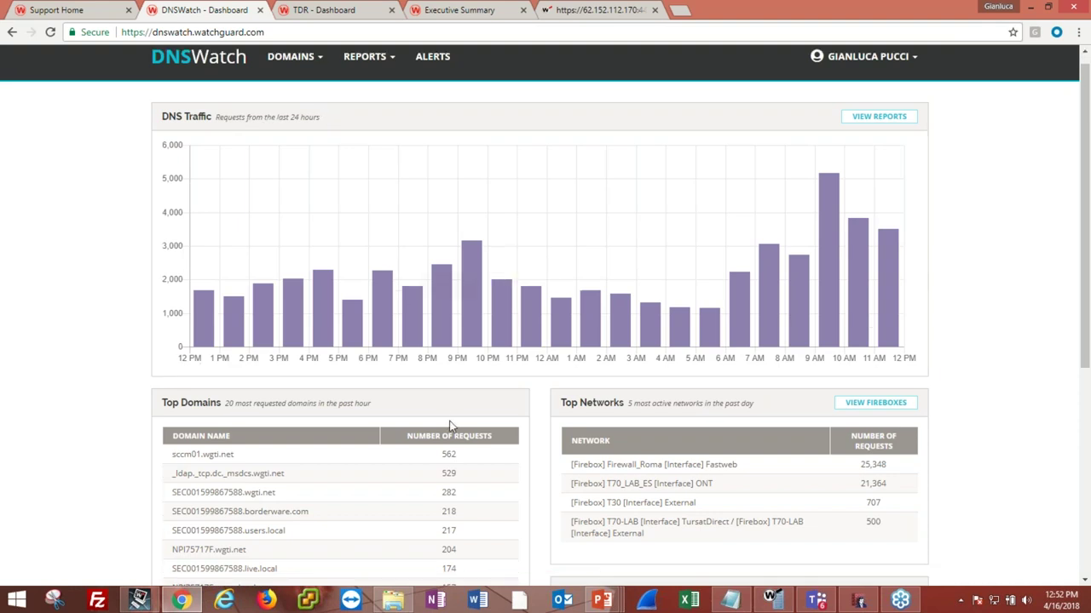
pyautogui.scroll(3, 489, 483)
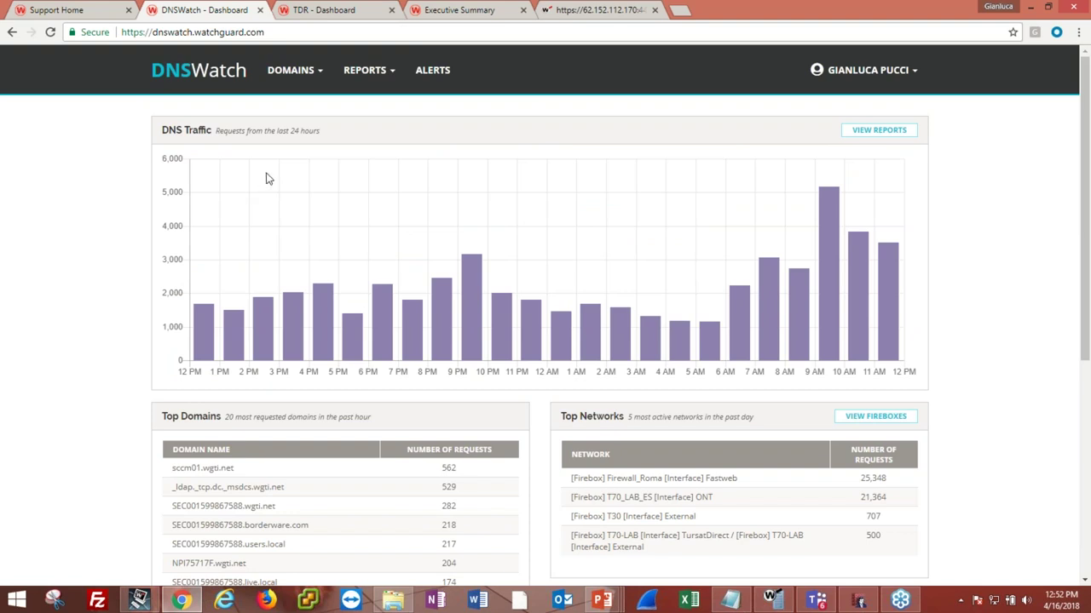
pyautogui.click(863, 75)
pyautogui.click(805, 116)
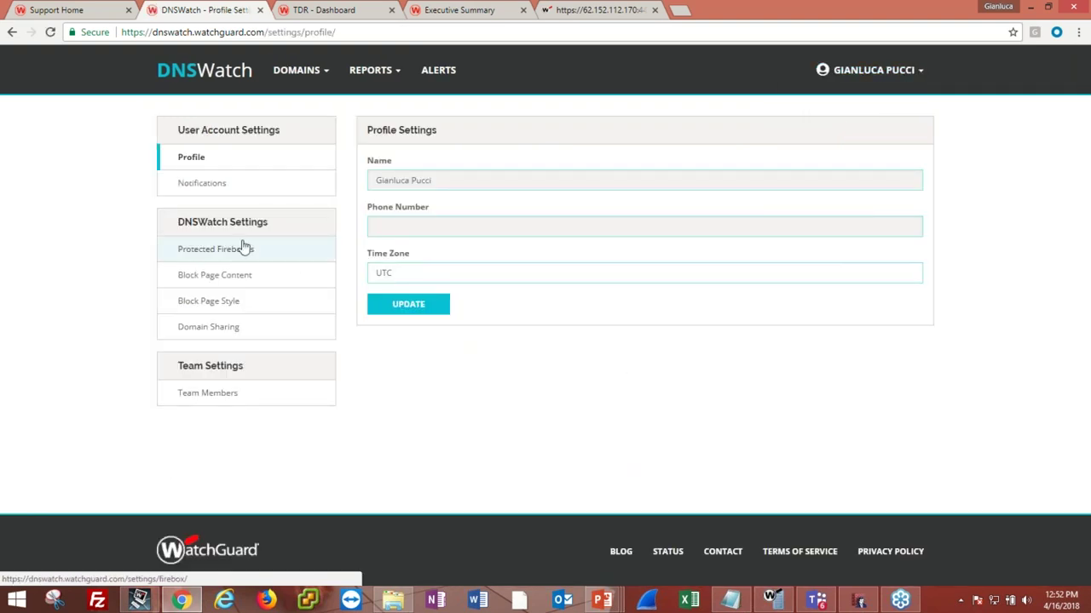
pyautogui.click(205, 253)
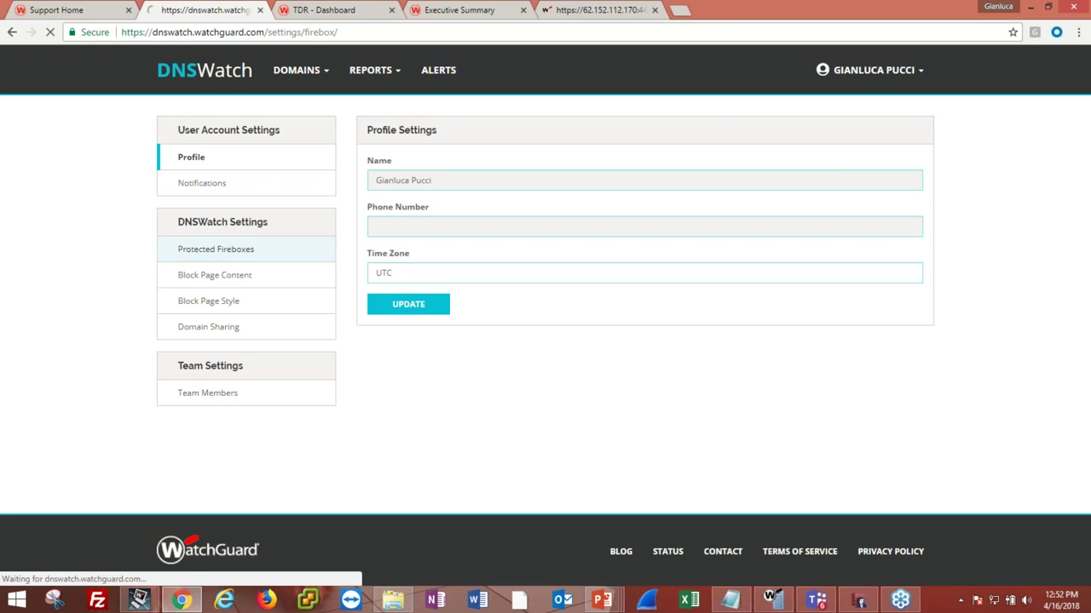
pyautogui.scroll(-1, 497, 334)
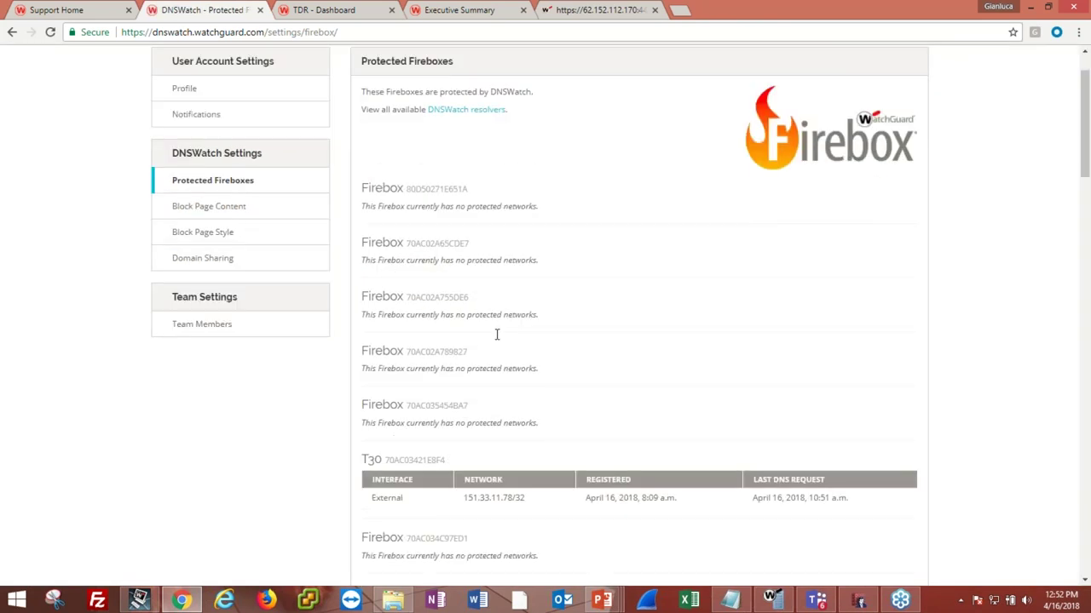
pyautogui.scroll(-5, 497, 334)
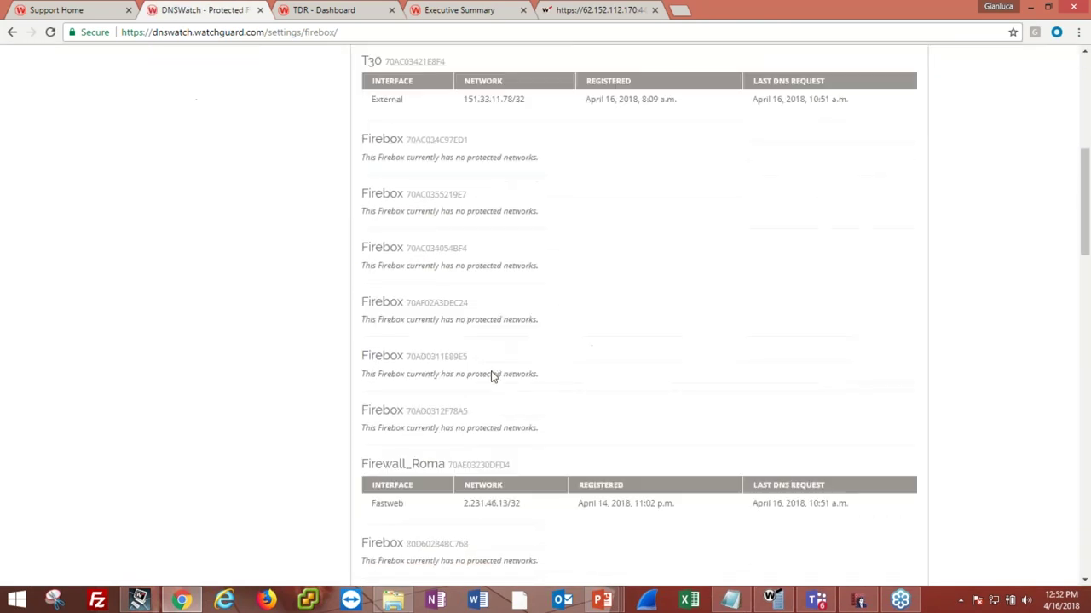
pyautogui.scroll(1, 530, 443)
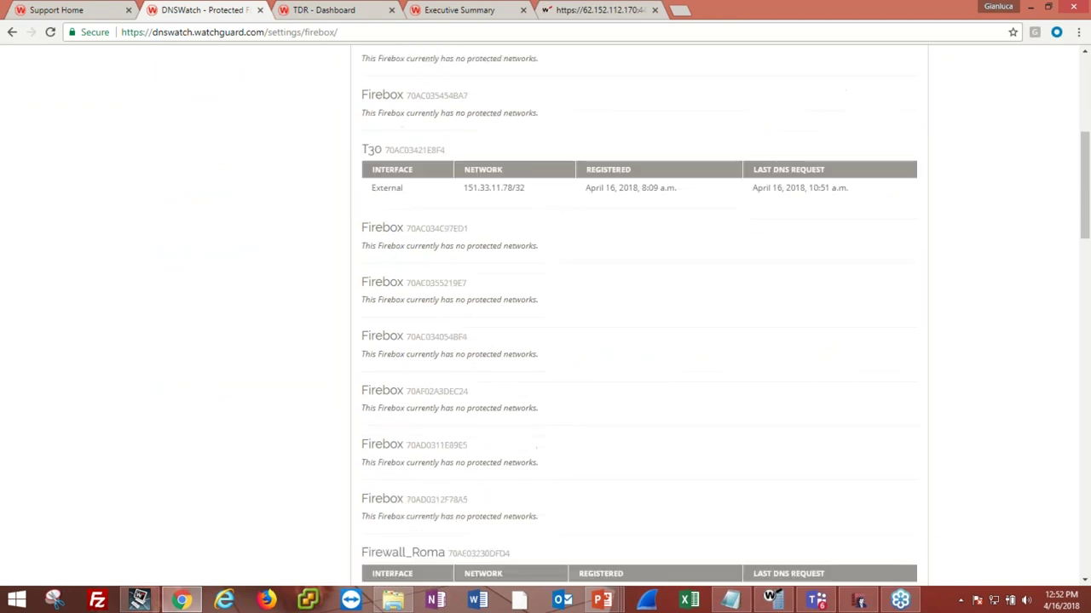
pyautogui.scroll(2, 639, 315)
pyautogui.scroll(1, 639, 316)
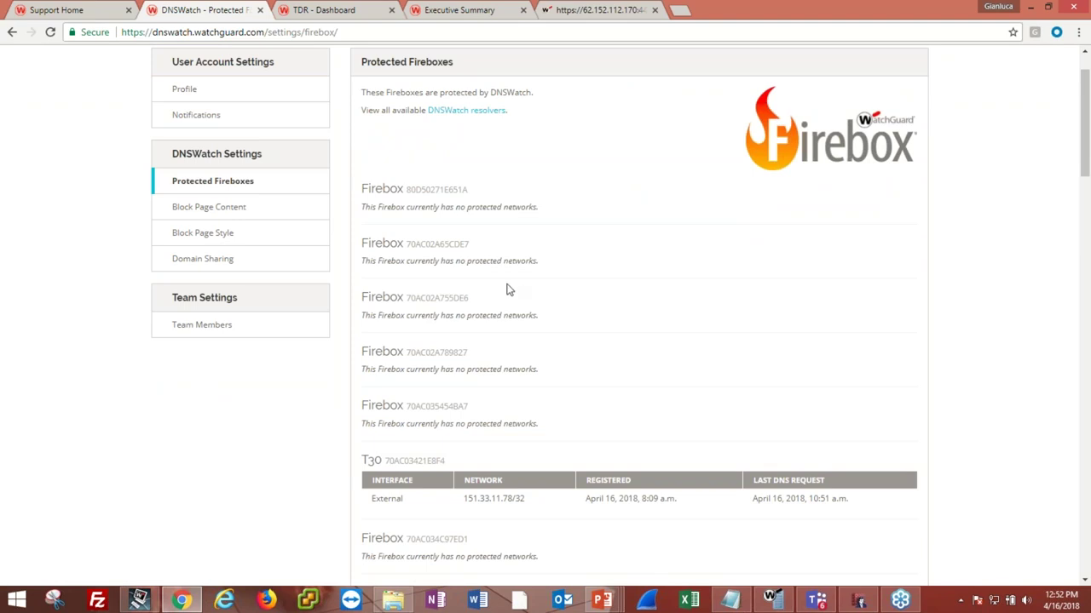
pyautogui.scroll(-1, 506, 309)
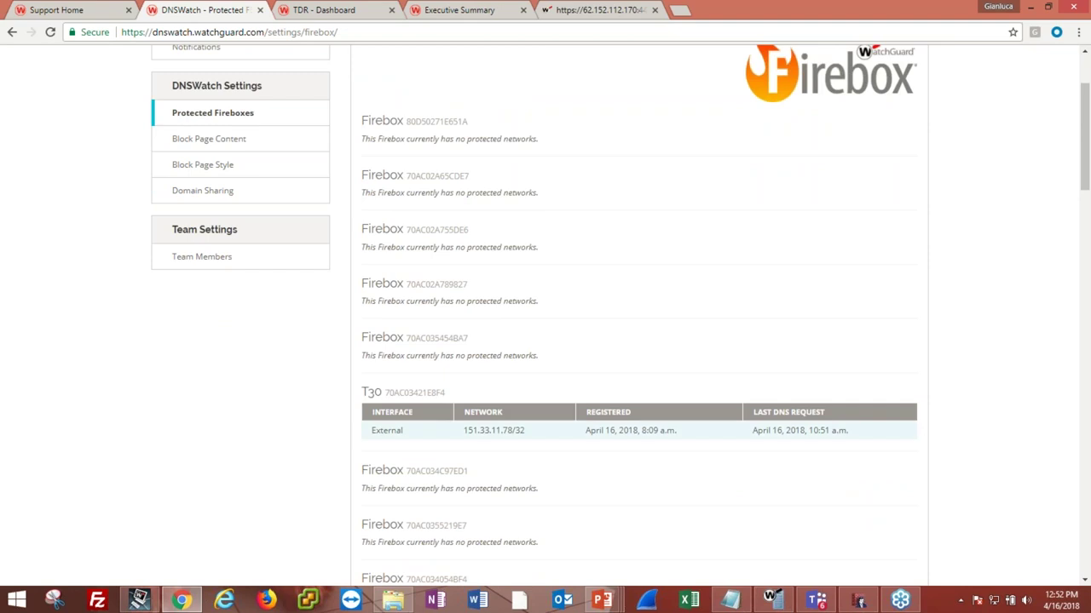
pyautogui.scroll(1, 462, 480)
pyautogui.scroll(1, 461, 480)
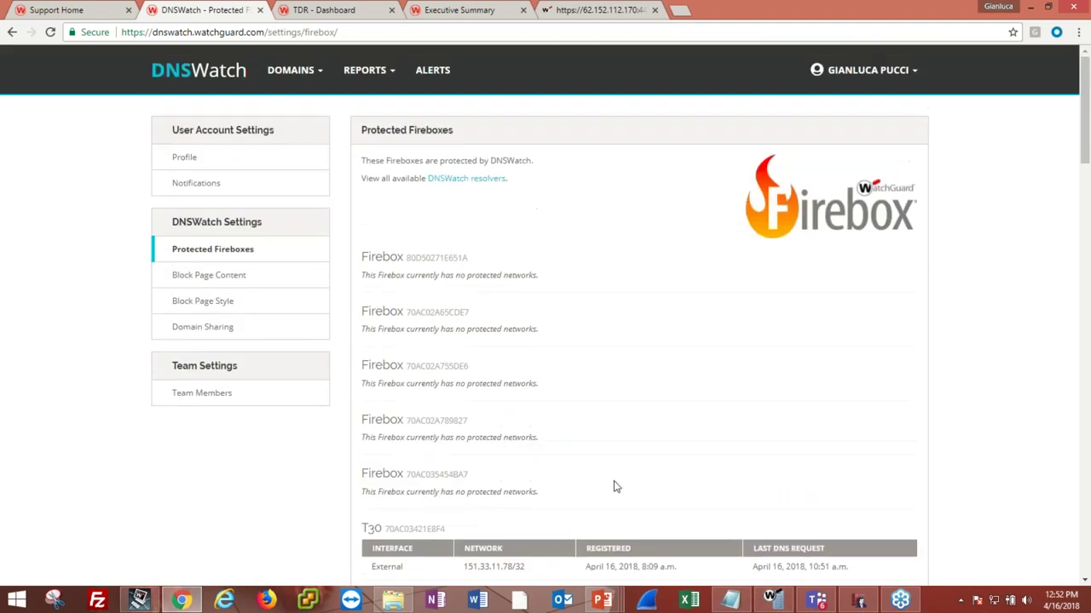
# Review the block page message source and its rendered preview, then show the Block Page Style settings.
pyautogui.click(212, 276)
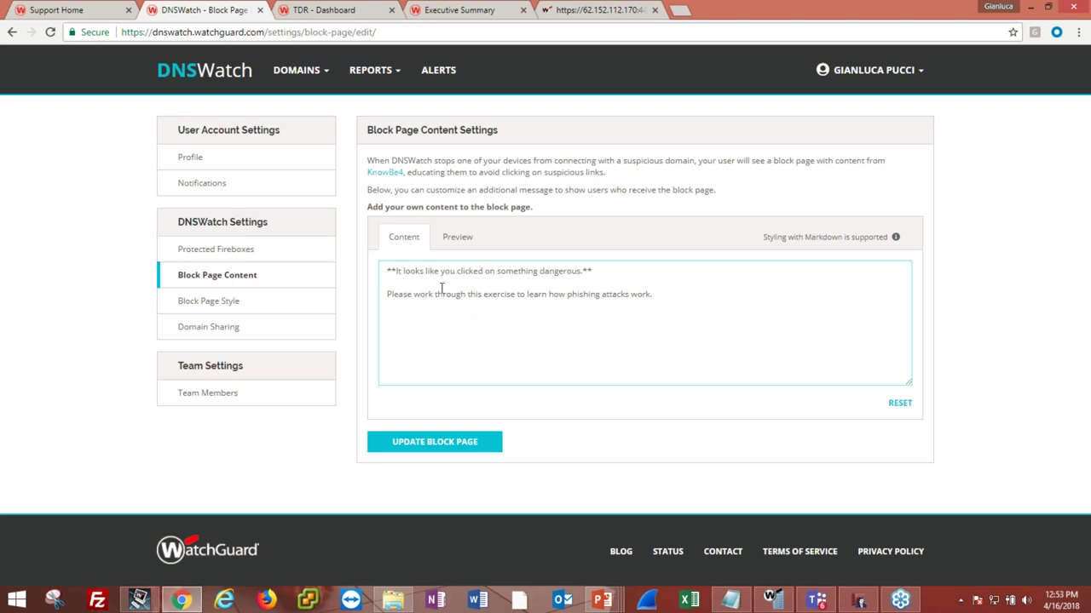
pyautogui.click(456, 242)
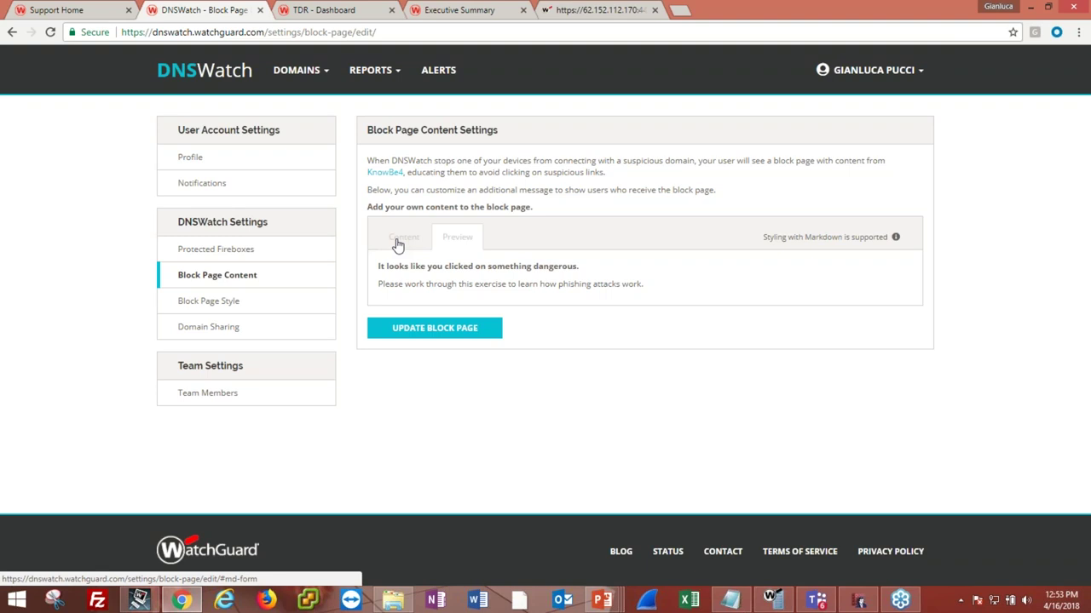
pyautogui.click(398, 244)
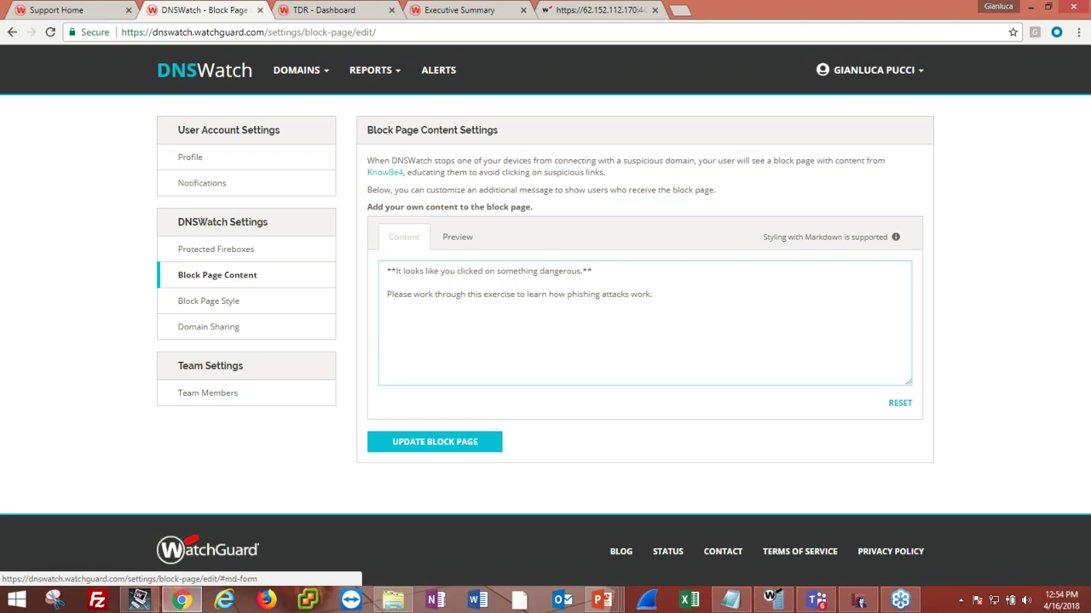
pyautogui.click(235, 305)
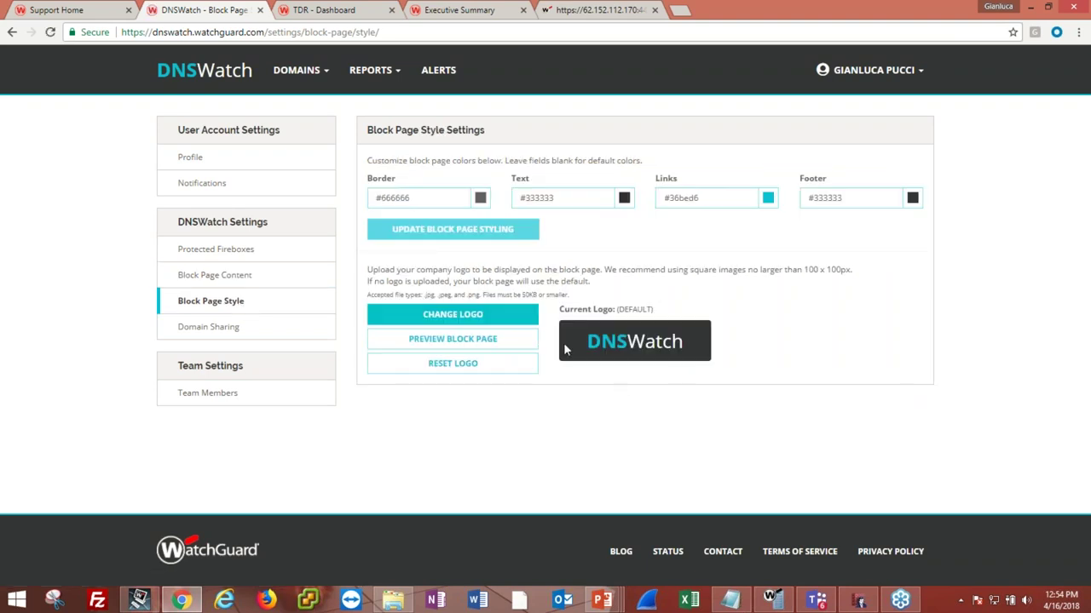
# View the Blackholed and Whitelisted domain lists, then go to the account's Profile Settings.
pyautogui.click(309, 77)
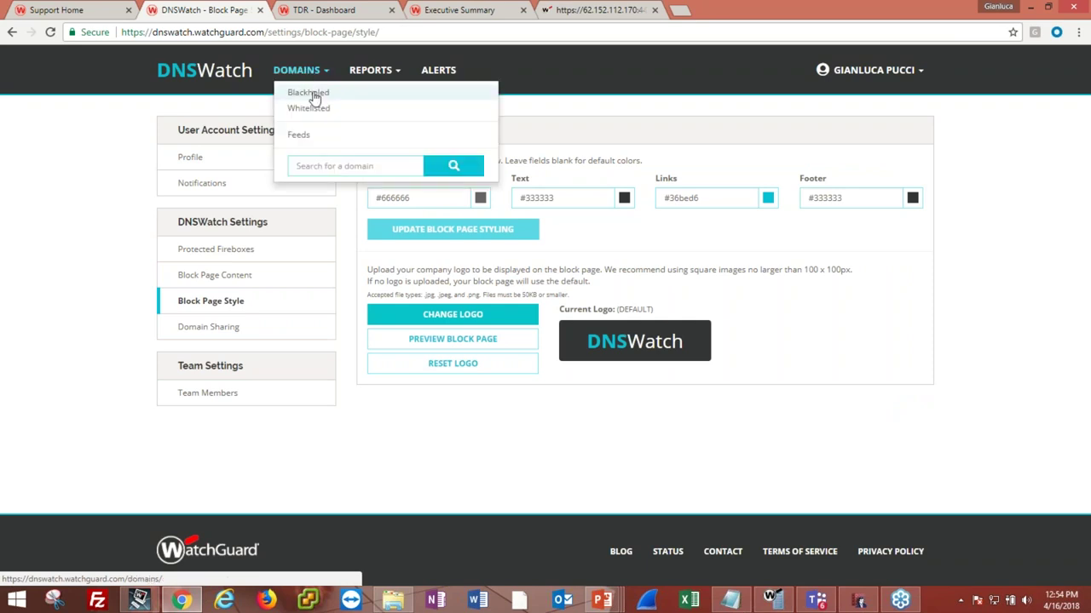
pyautogui.click(311, 94)
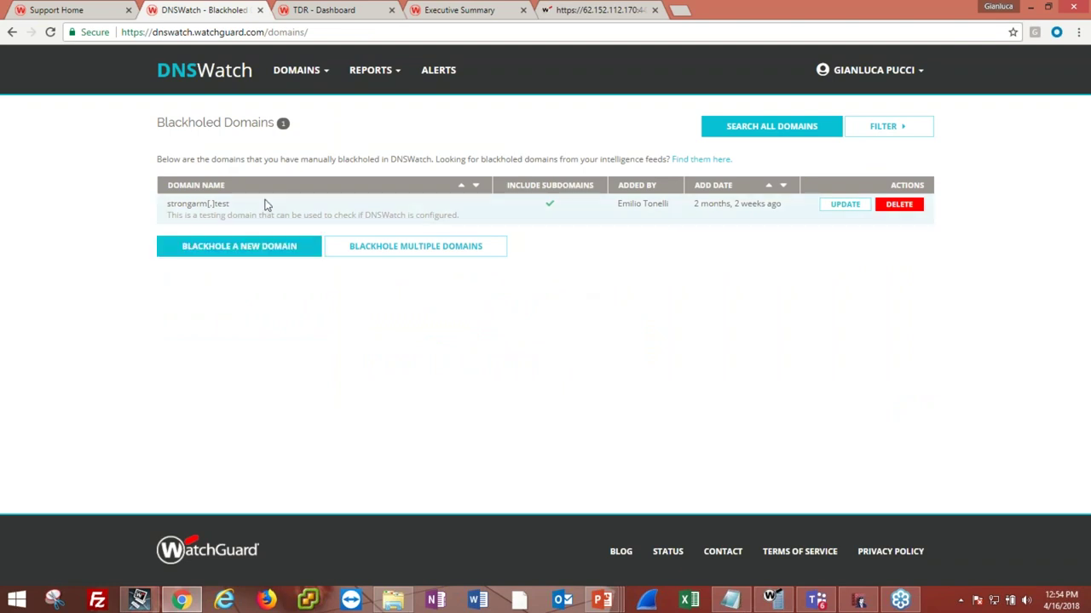
pyautogui.click(290, 75)
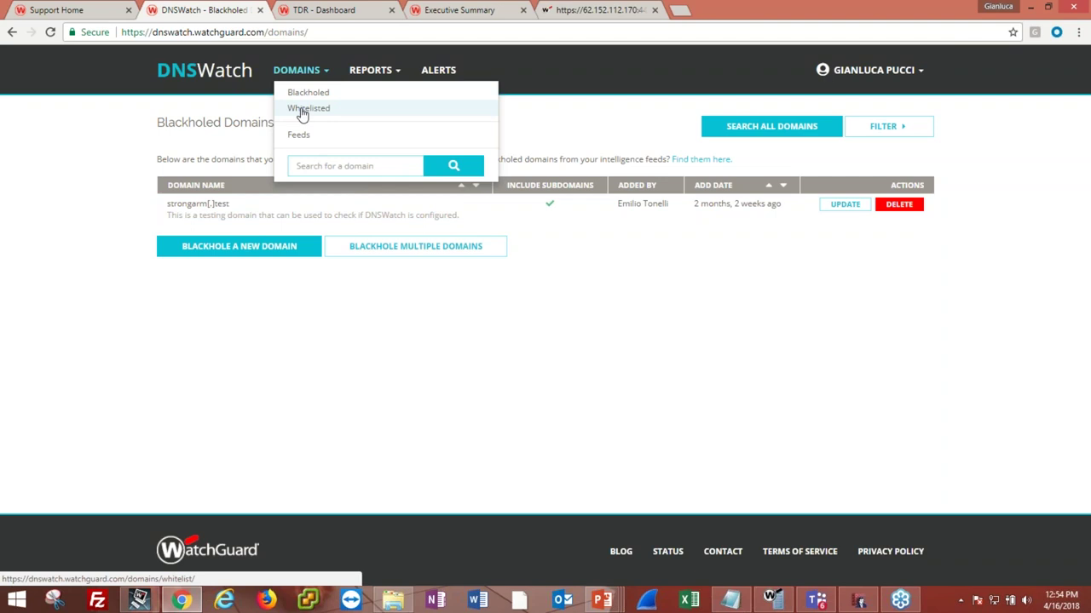
pyautogui.click(302, 109)
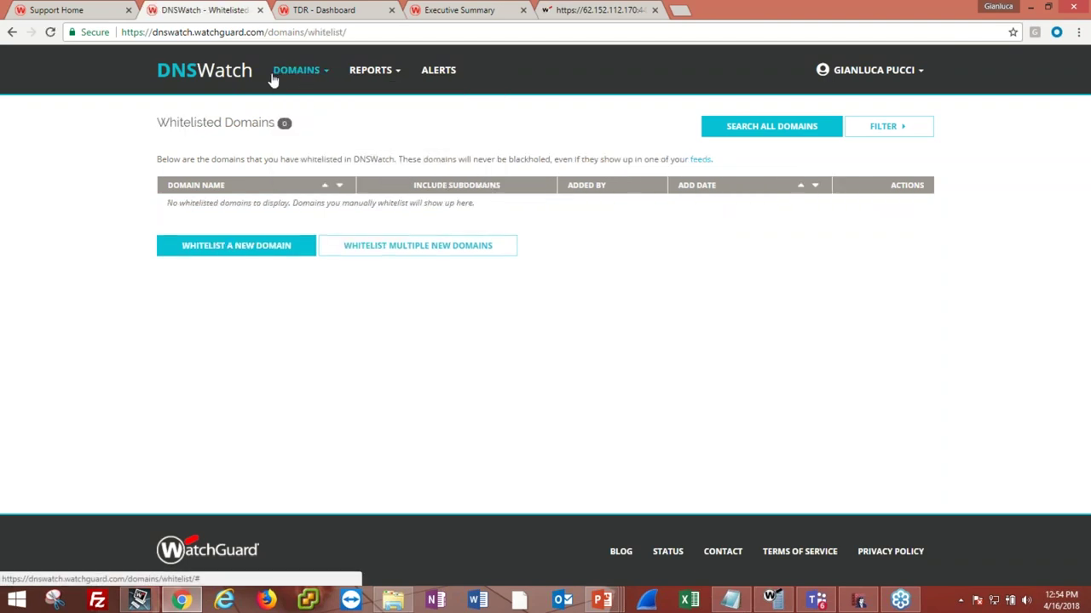
pyautogui.click(879, 71)
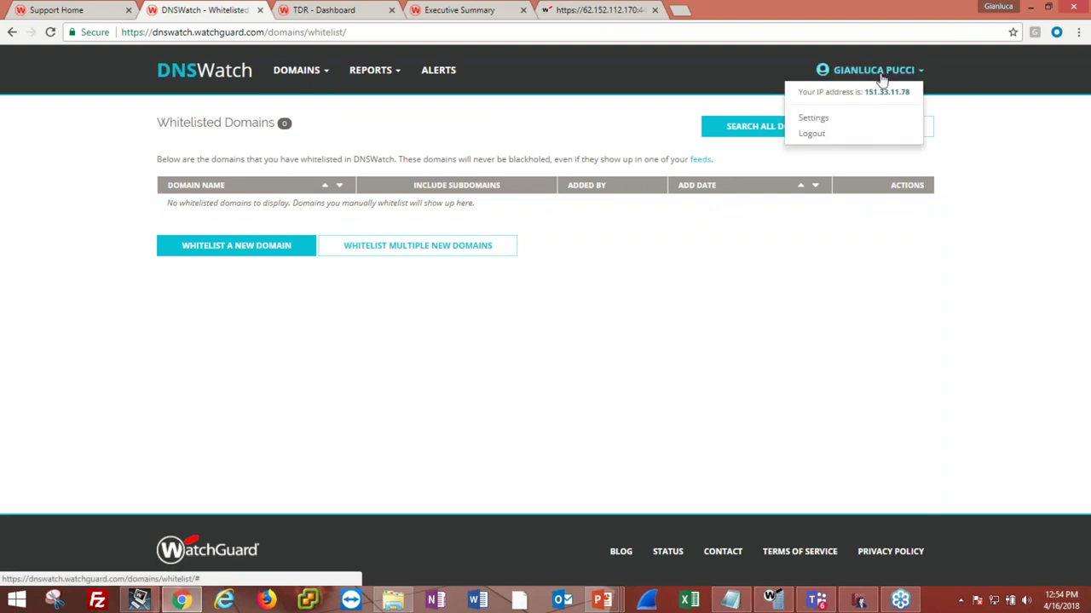
pyautogui.click(814, 119)
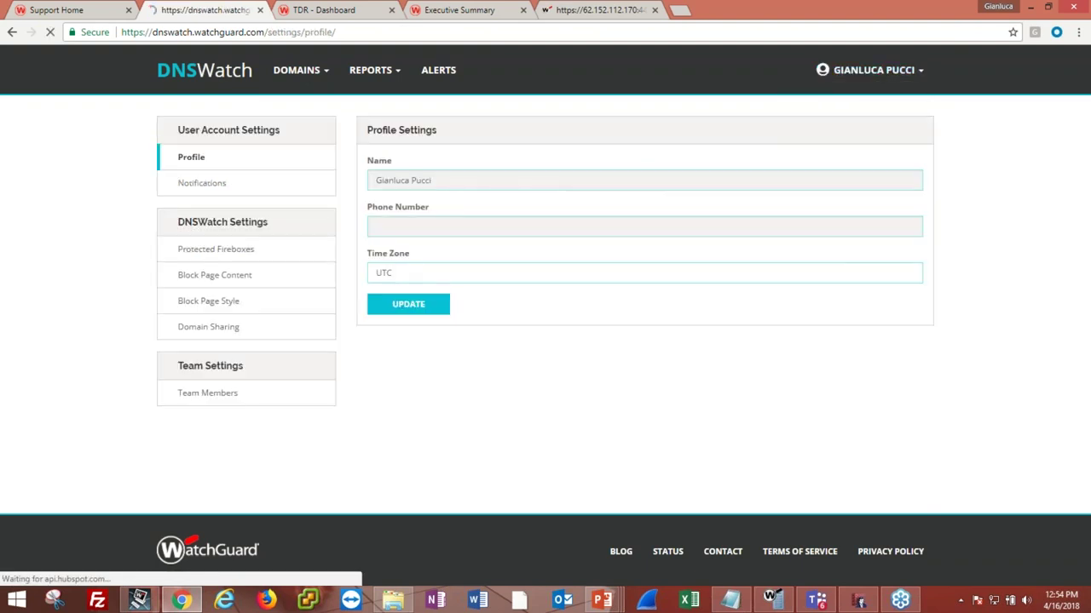
# Set the Domain Sharing policy to 'Always share manually added domains'.
pyautogui.click(208, 332)
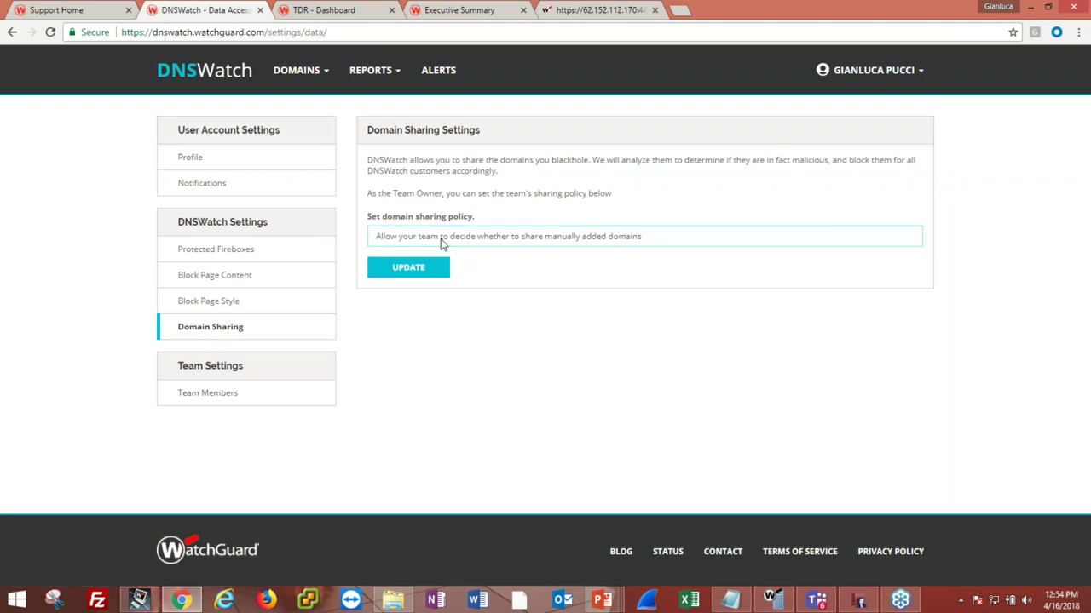
pyautogui.click(418, 239)
pyautogui.click(417, 239)
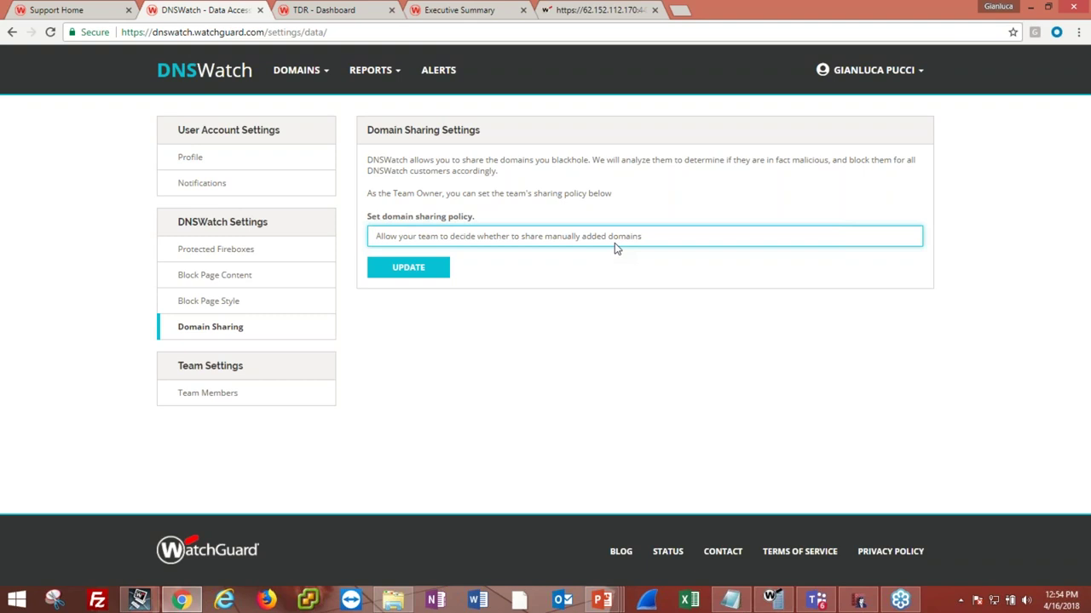
pyautogui.click(639, 235)
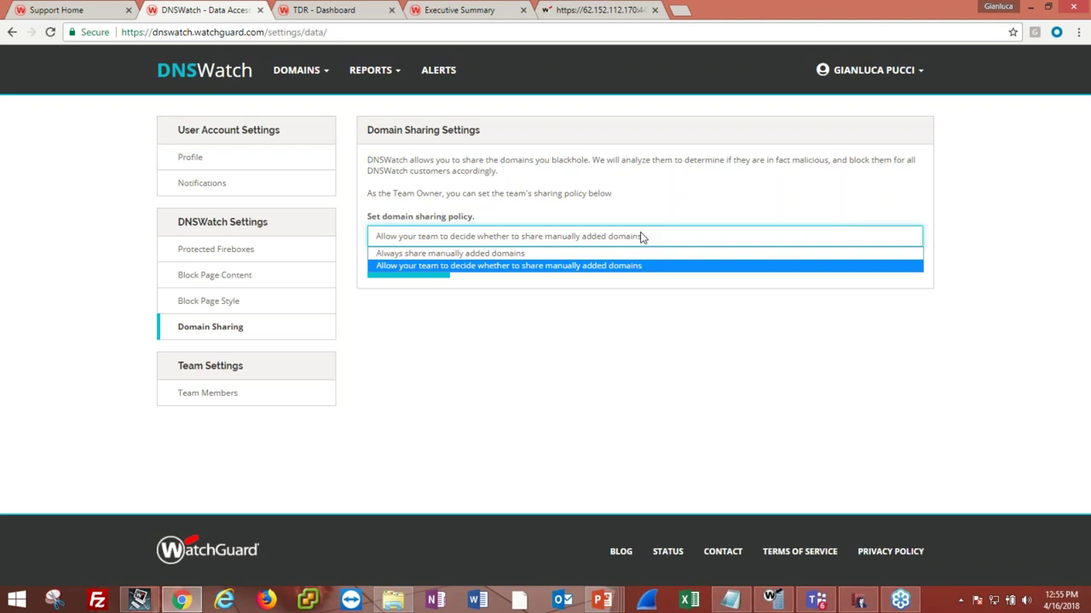
pyautogui.click(518, 254)
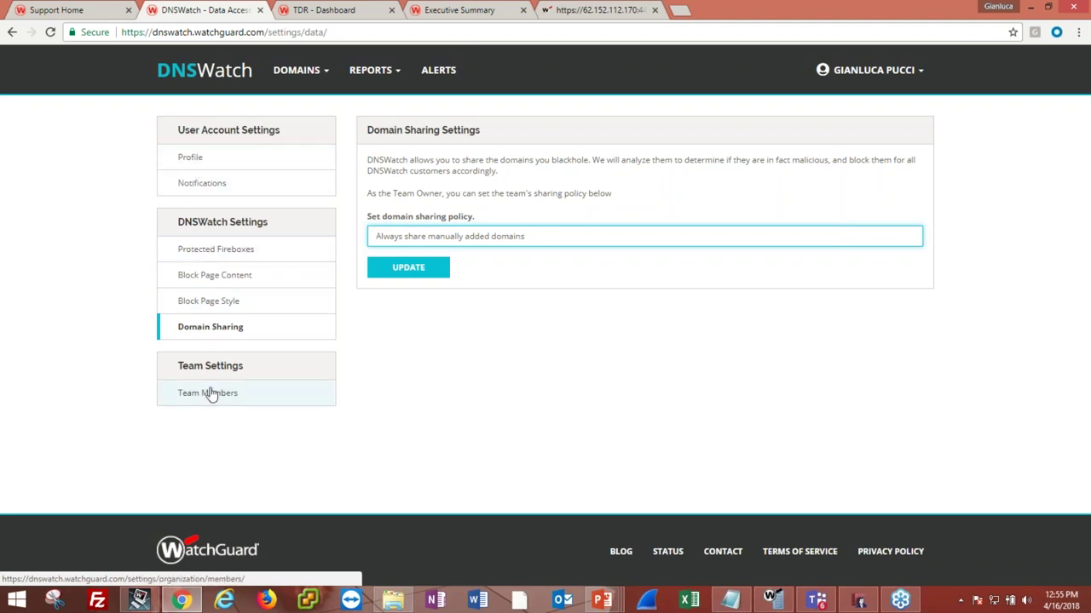
pyautogui.click(844, 73)
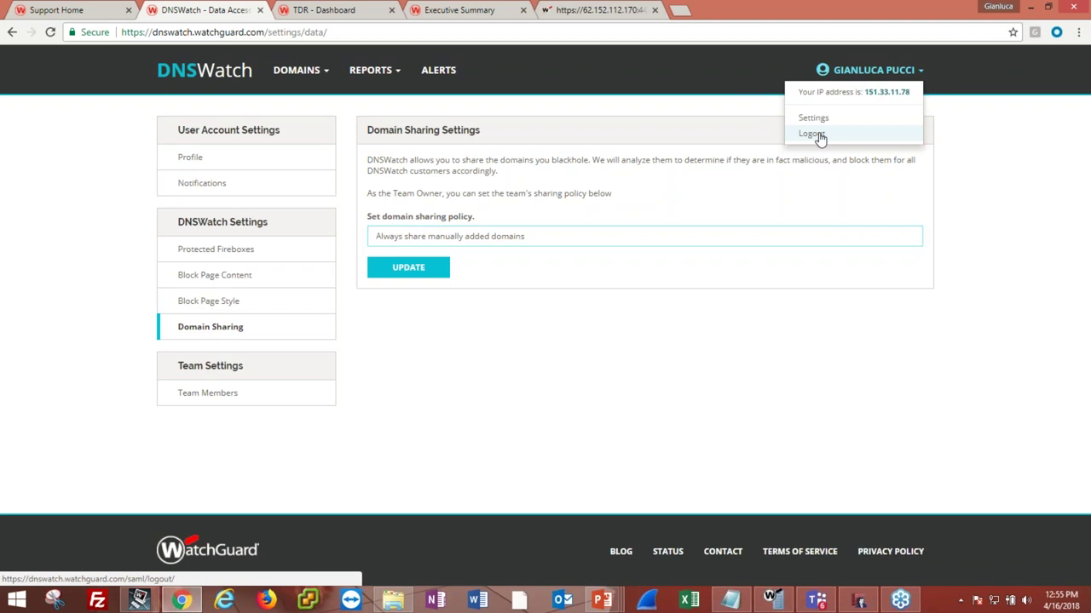
pyautogui.click(303, 72)
# Browse the Domain Feeds table of enabled feeds like Bambenek Consulting, DNS-BH and ZeuS Tracker.
pyautogui.click(299, 135)
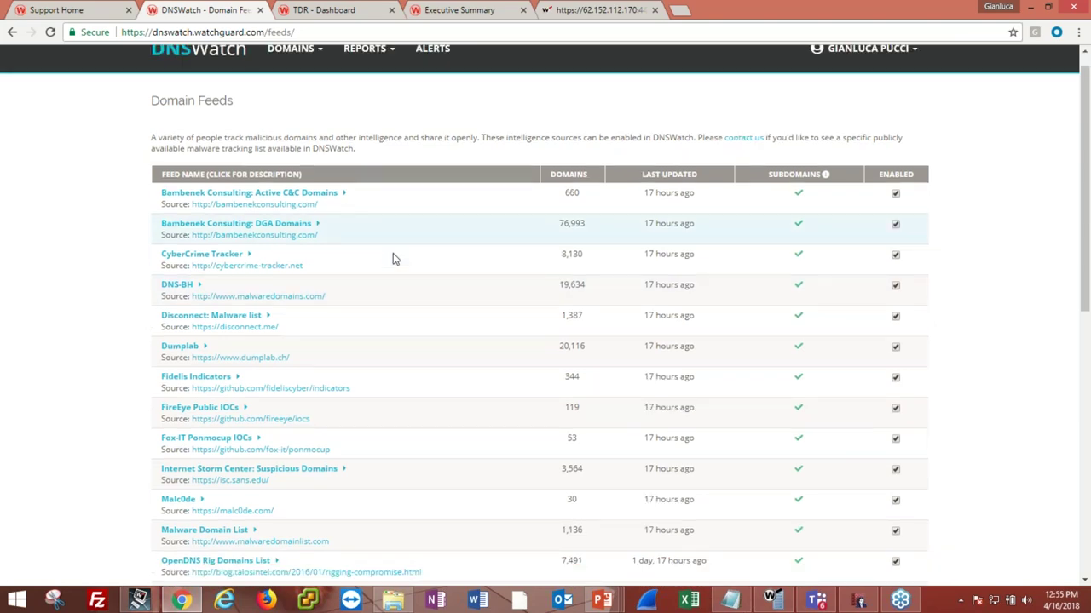
pyautogui.scroll(-7, 383, 314)
pyautogui.scroll(10, 361, 368)
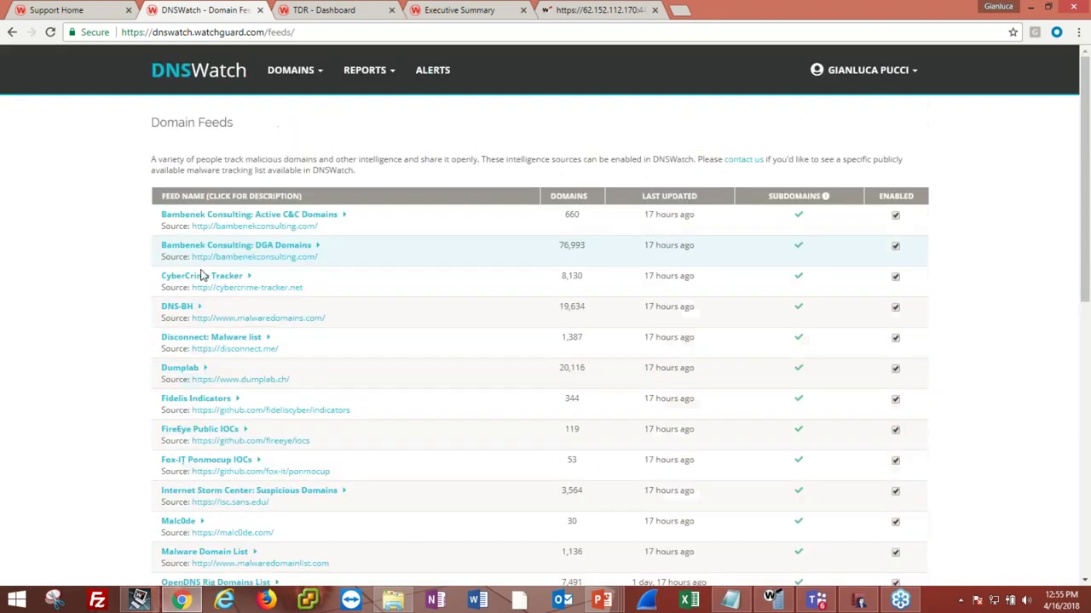
pyautogui.scroll(-1, 287, 432)
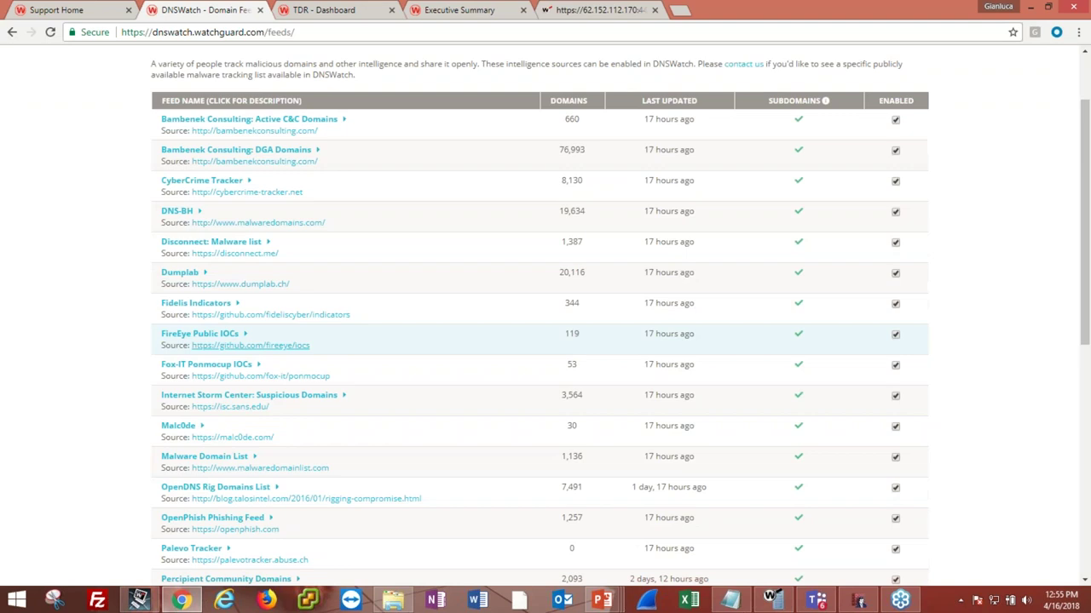
pyautogui.scroll(-1, 256, 346)
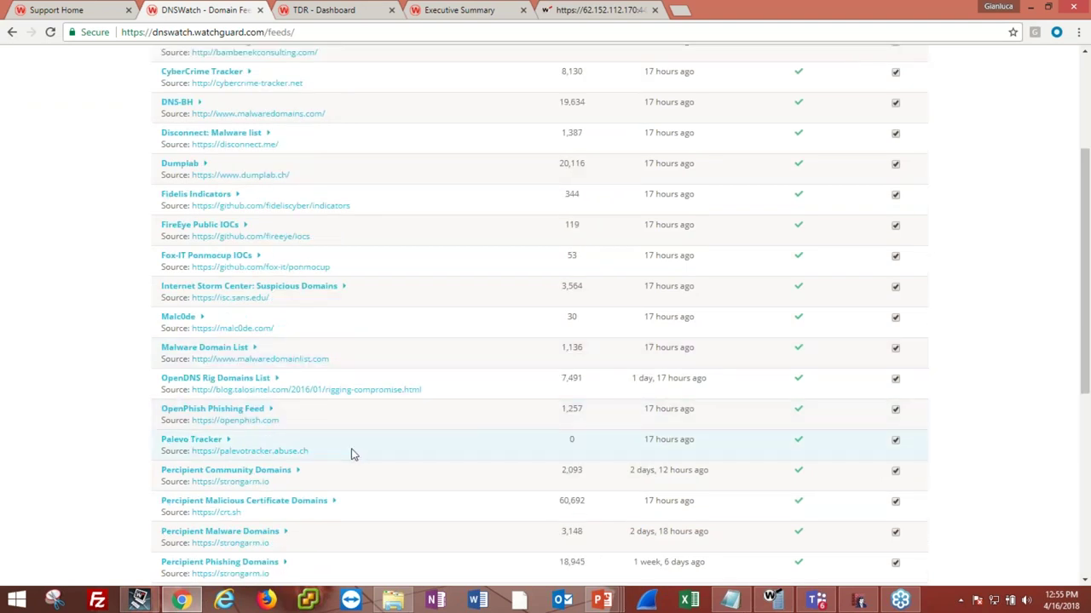
pyautogui.scroll(-1, 354, 454)
pyautogui.scroll(-1, 352, 454)
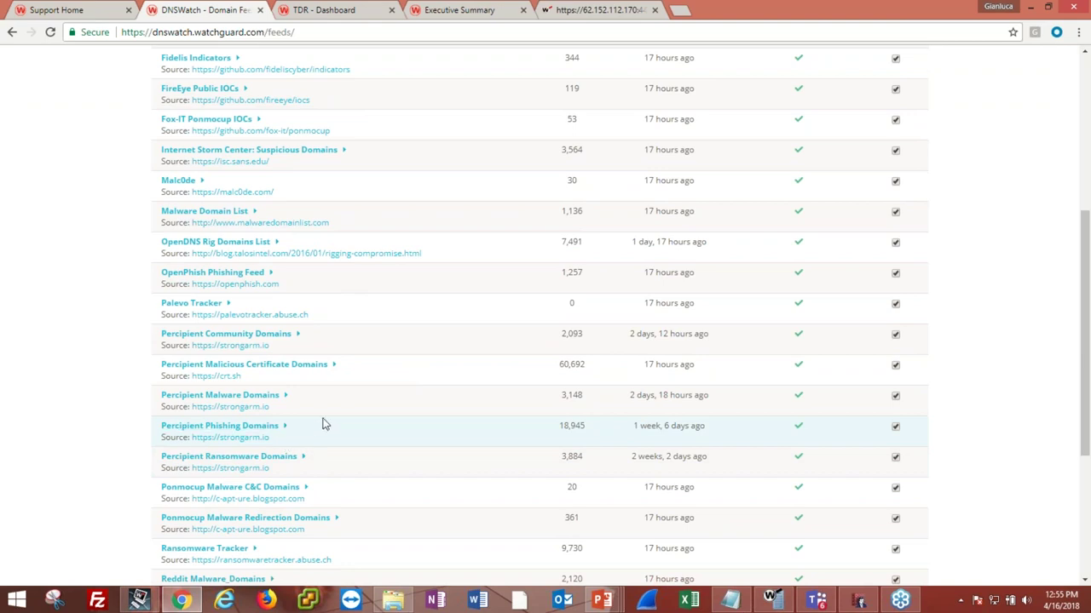
pyautogui.scroll(1, 326, 426)
pyautogui.scroll(4, 330, 429)
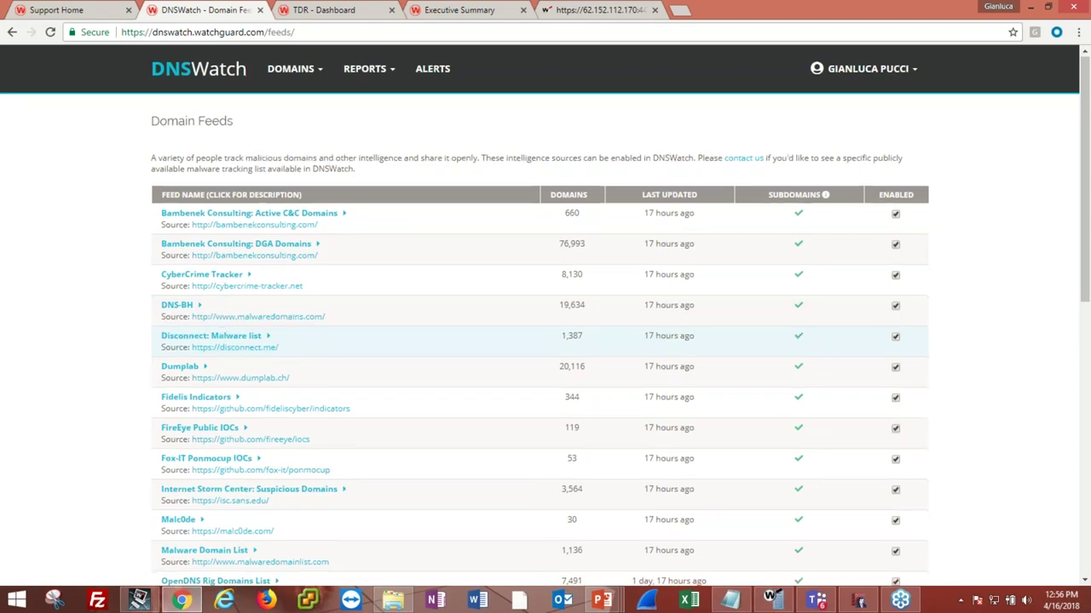
pyautogui.scroll(-7, 358, 383)
pyautogui.scroll(1, 398, 450)
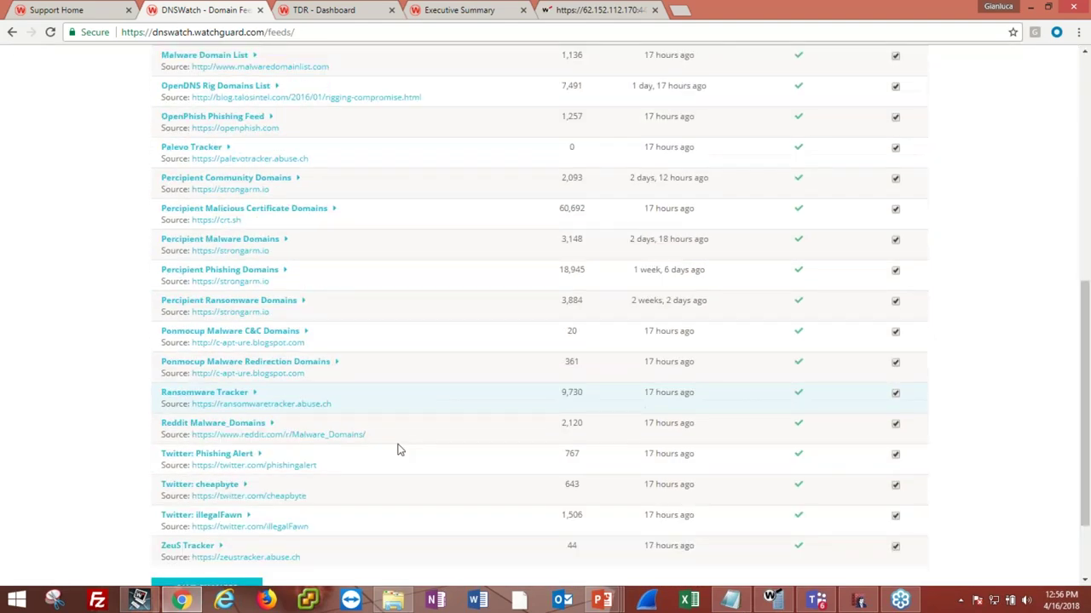
pyautogui.scroll(1, 398, 450)
pyautogui.scroll(4, 398, 439)
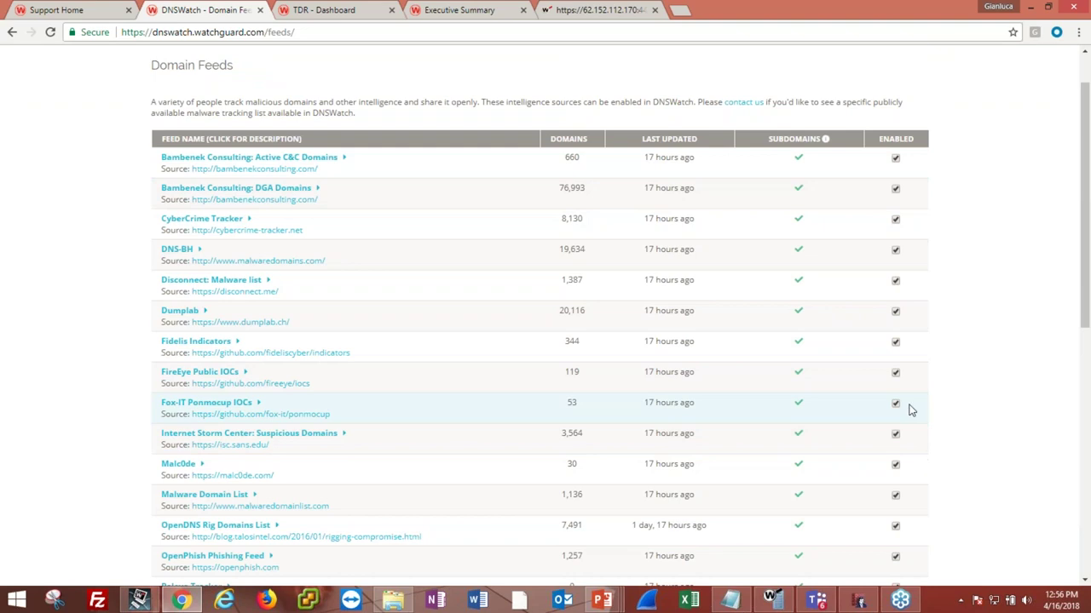
pyautogui.scroll(1, 928, 316)
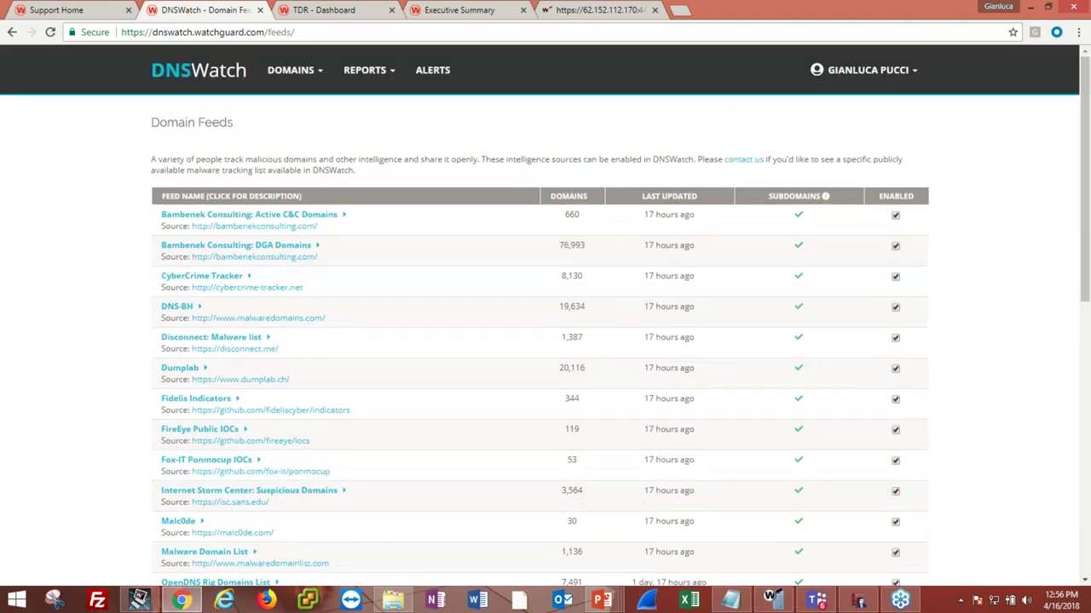
# Review the 11 blocked-domain alerts, then close the DNSWatch browser tab.
pyautogui.click(432, 72)
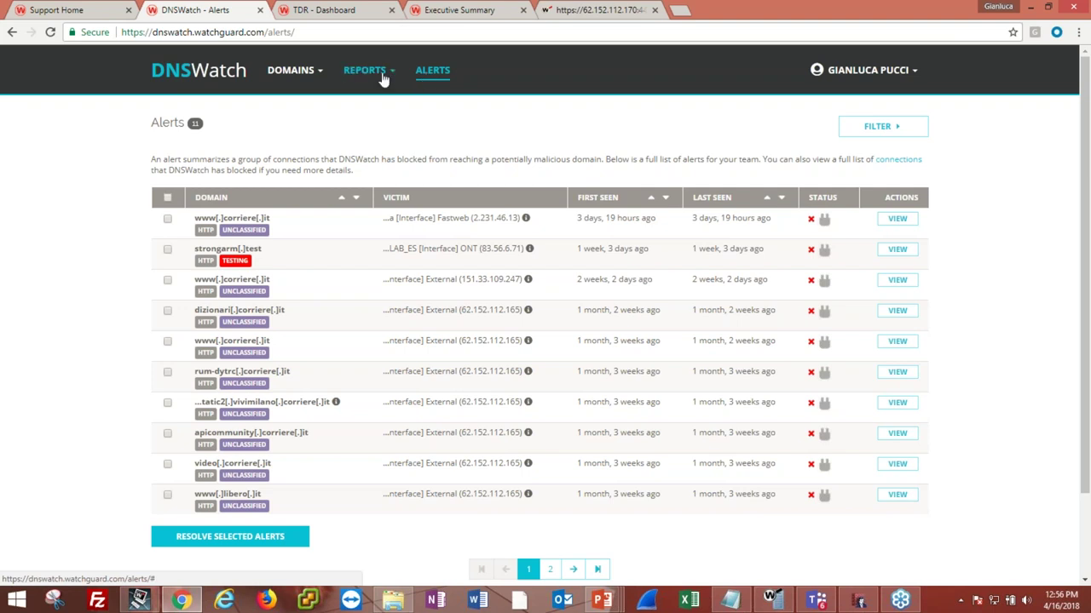
pyautogui.moveTo(383, 76)
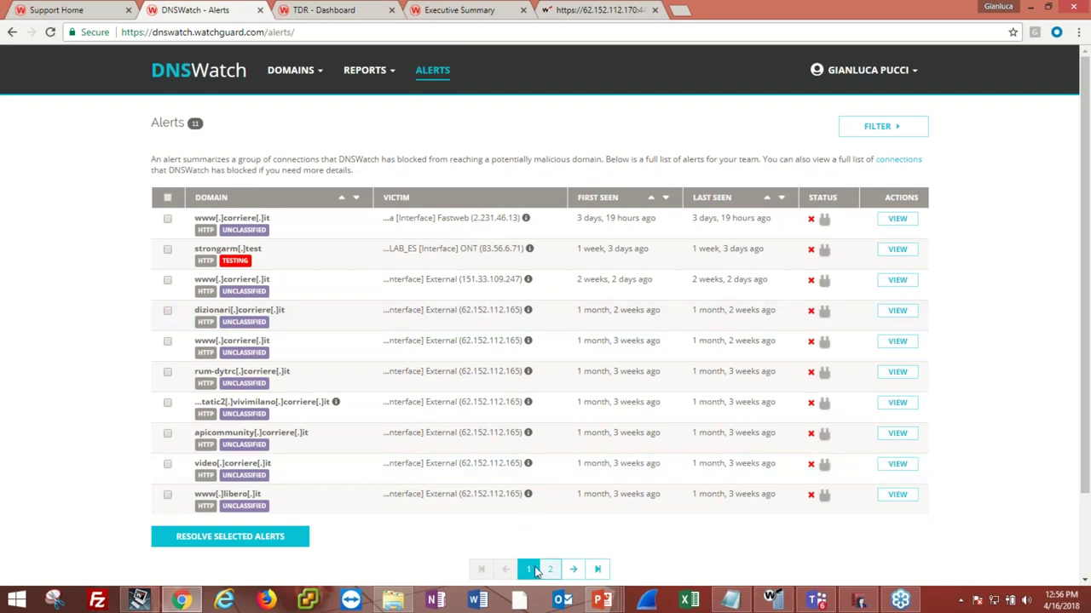
pyautogui.click(260, 12)
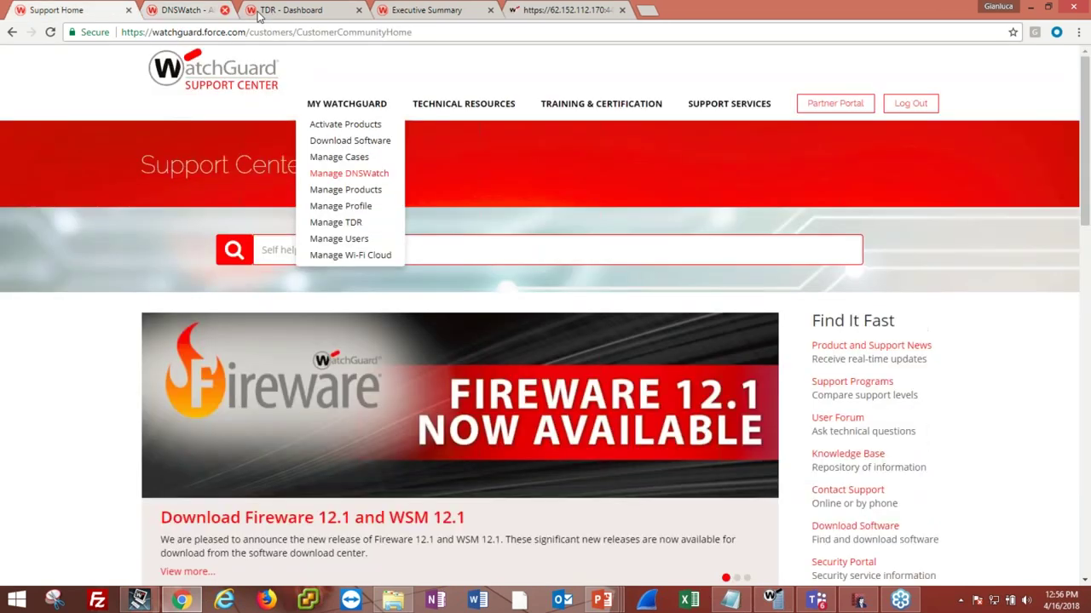